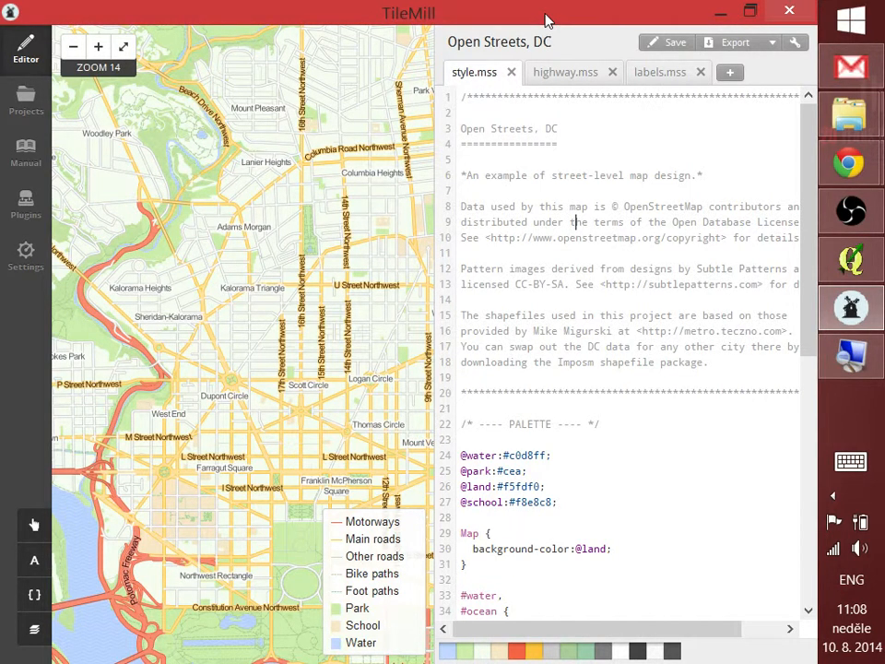
# - Switch to the Mapbox site in Chrome and examine the map views, features and storage offered by its plans
pyautogui.moveTo(850, 171)
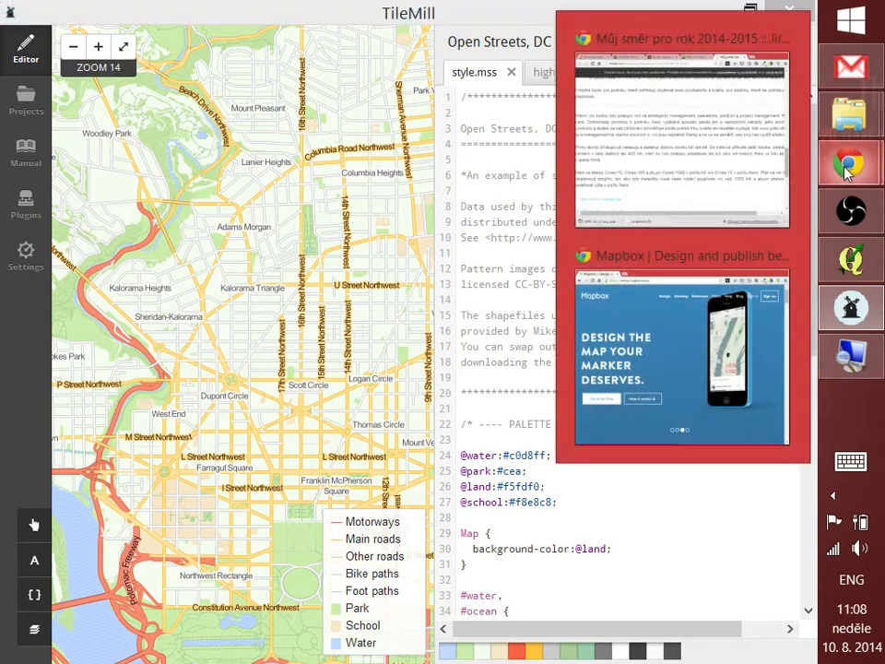
pyautogui.click(672, 295)
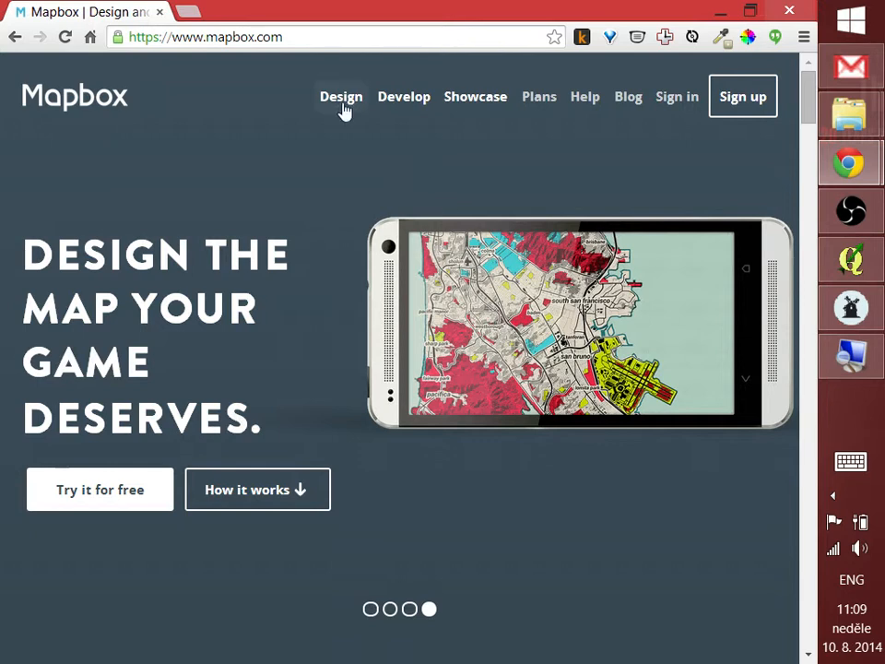
pyautogui.click(303, 31)
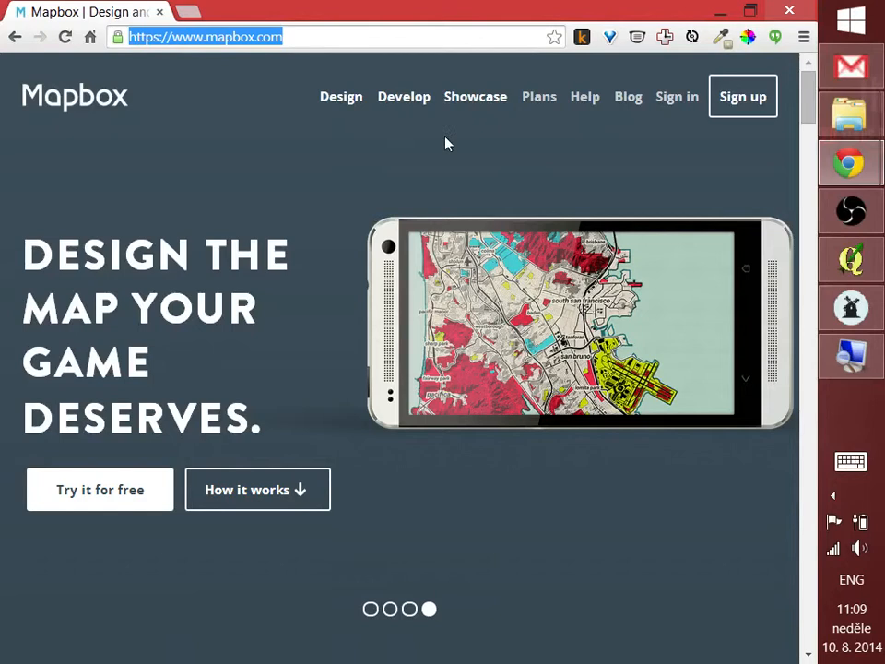
pyautogui.click(545, 98)
pyautogui.scroll(-3, 369, 202)
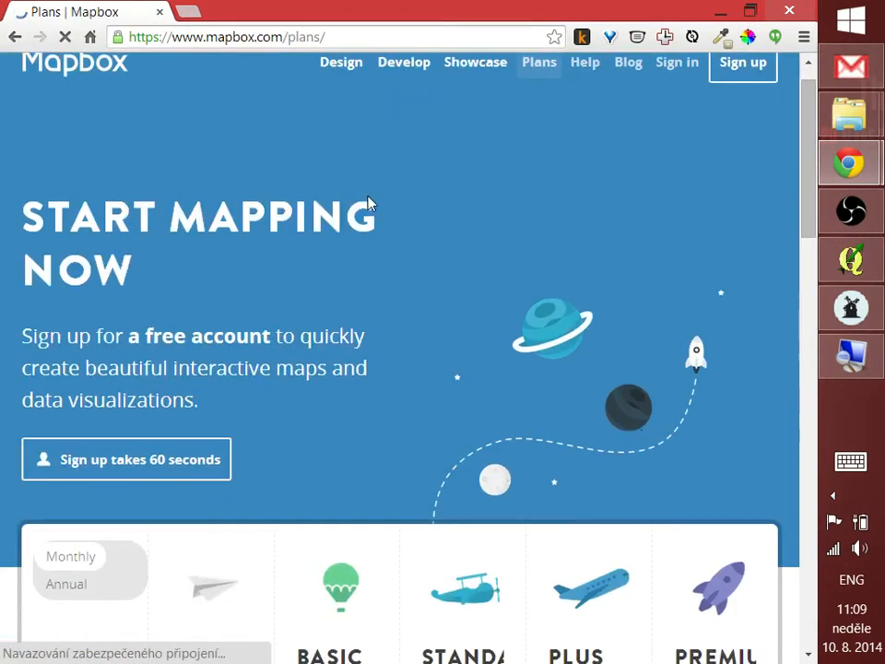
pyautogui.scroll(-5, 370, 202)
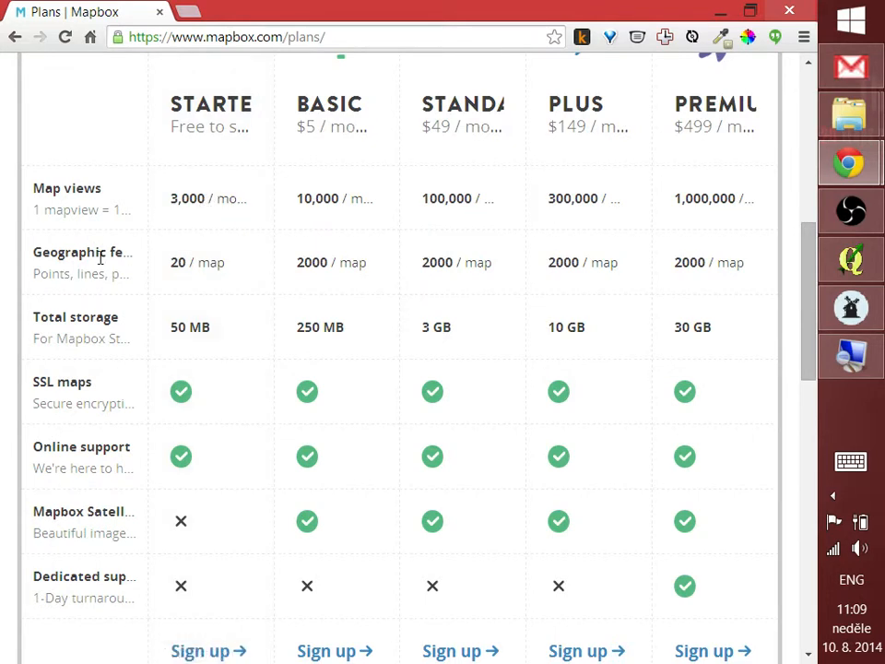
pyautogui.moveTo(101, 259)
pyautogui.moveTo(99, 187)
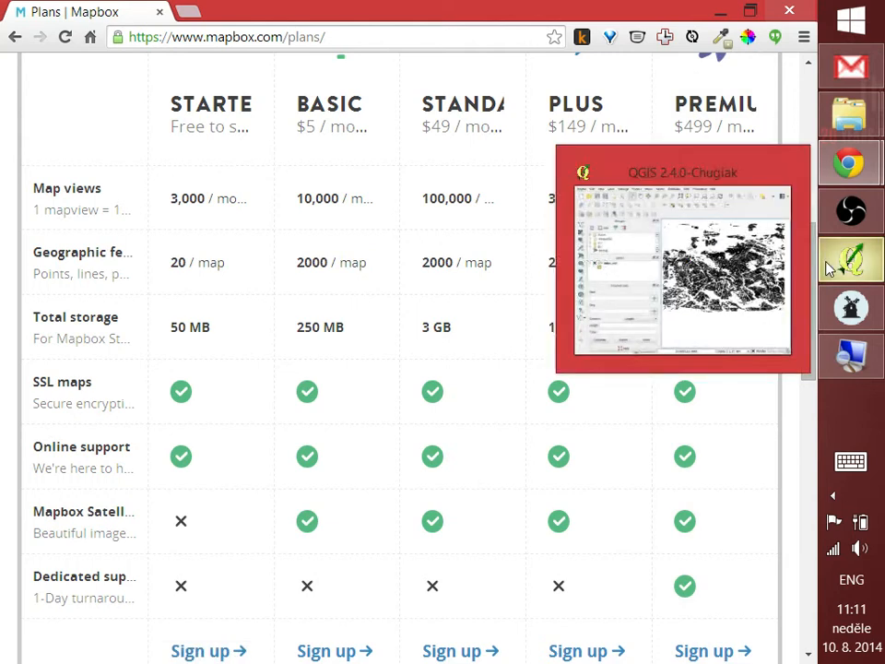
# - Switch to QGIS and review the attribute table of the mins_sel layer, closing it when done
pyautogui.click(850, 259)
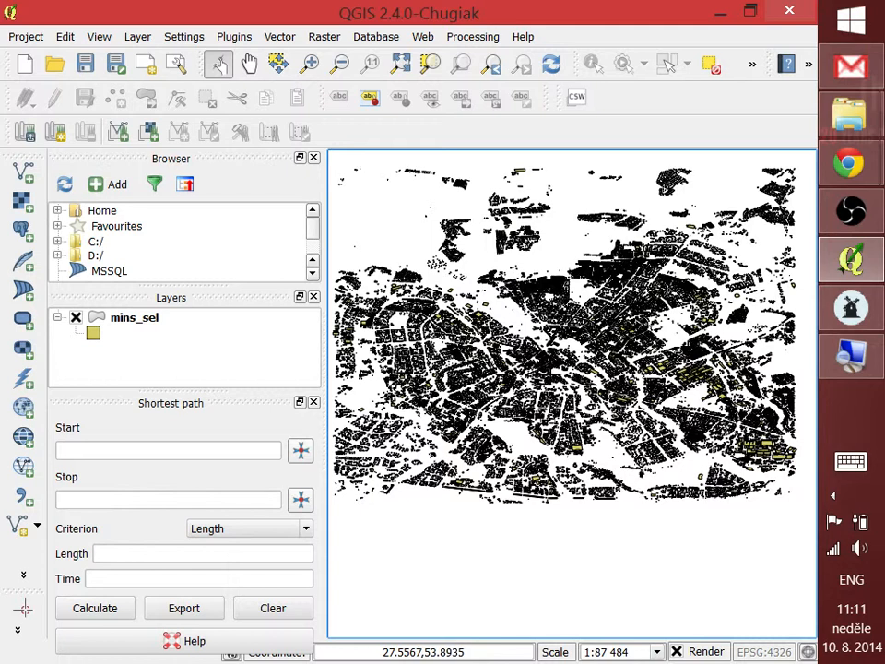
pyautogui.click(107, 333)
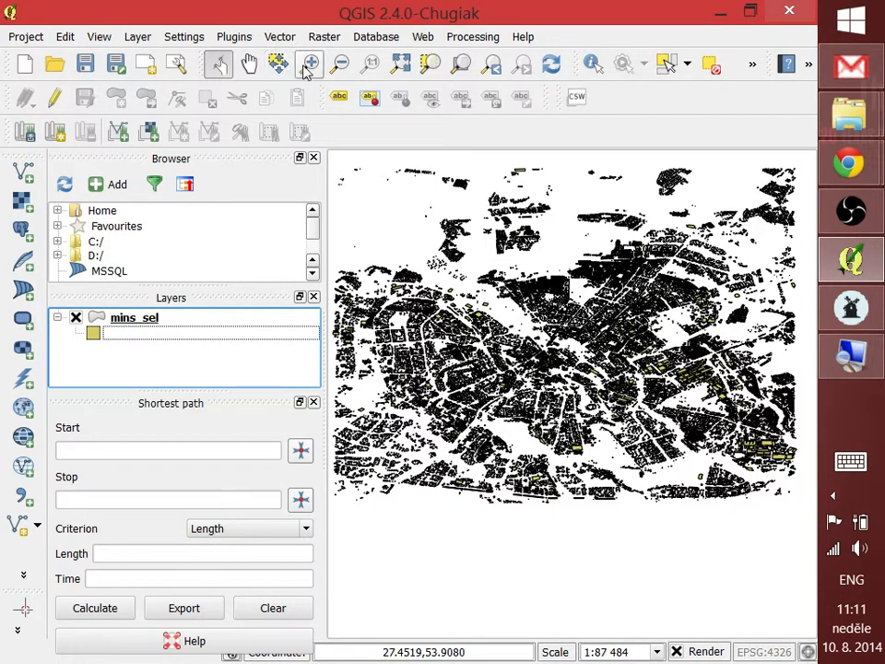
pyautogui.rightClick(129, 324)
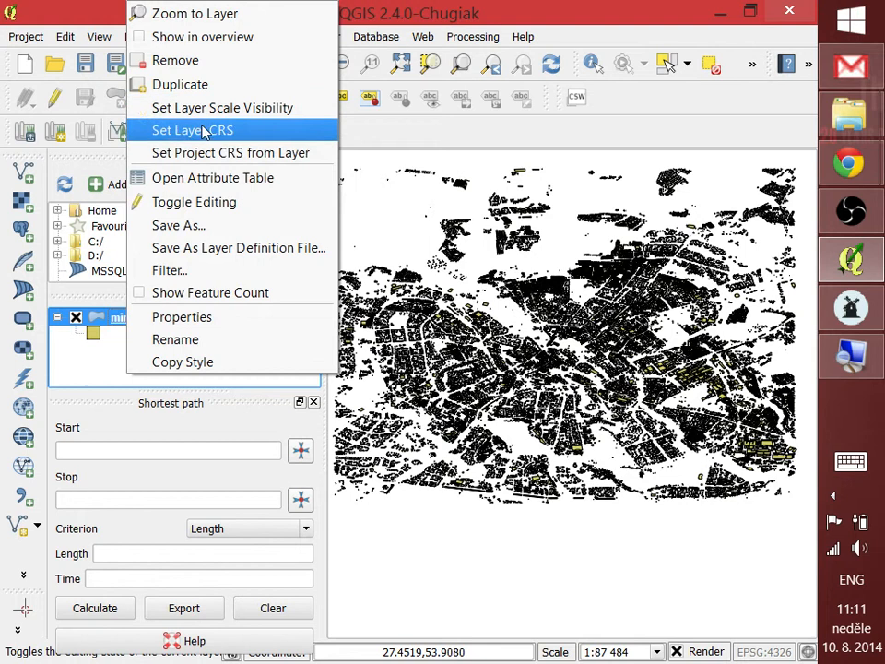
pyautogui.click(183, 182)
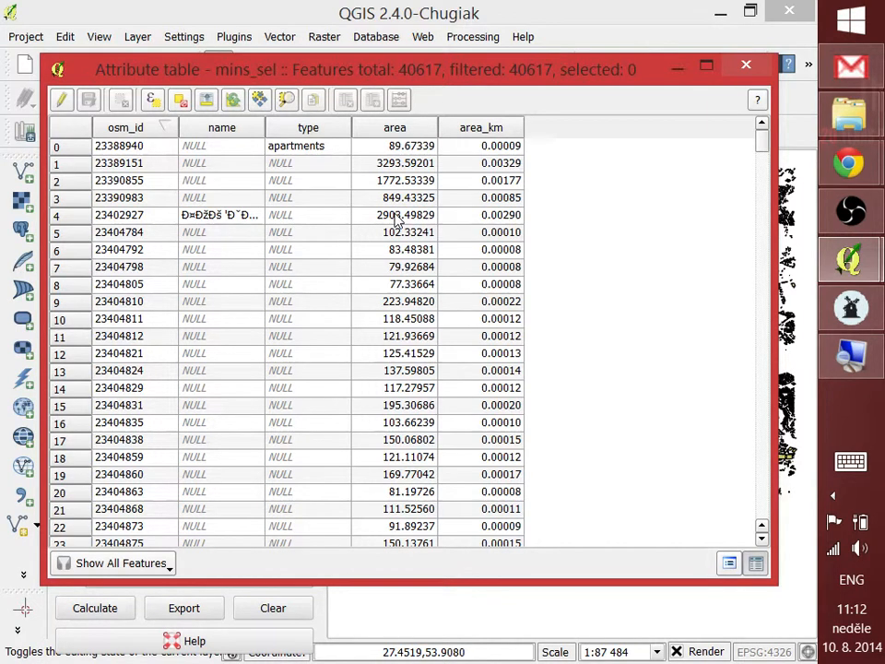
pyautogui.click(744, 67)
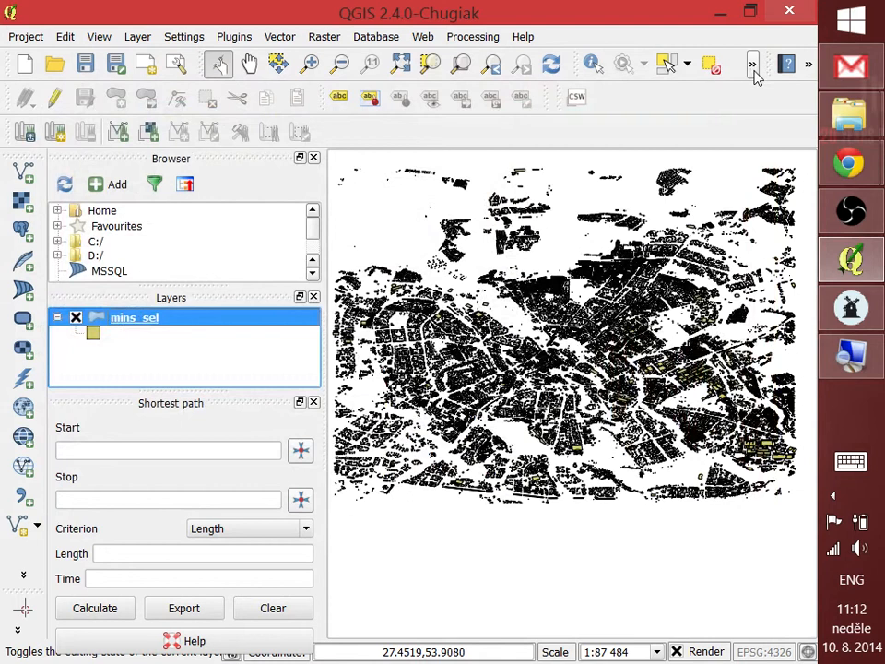
# - Run TileMill-v0.10.1-Setup.exe from the vilnius folder as far as the Start Menu folder choice and quit the setup without installing
pyautogui.moveTo(840, 117)
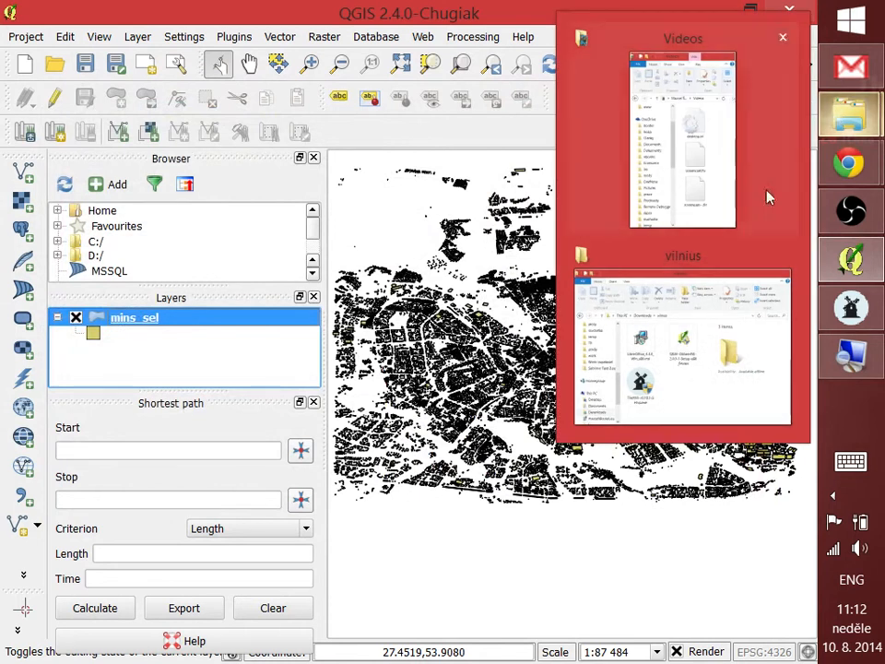
pyautogui.click(650, 335)
pyautogui.click(302, 378)
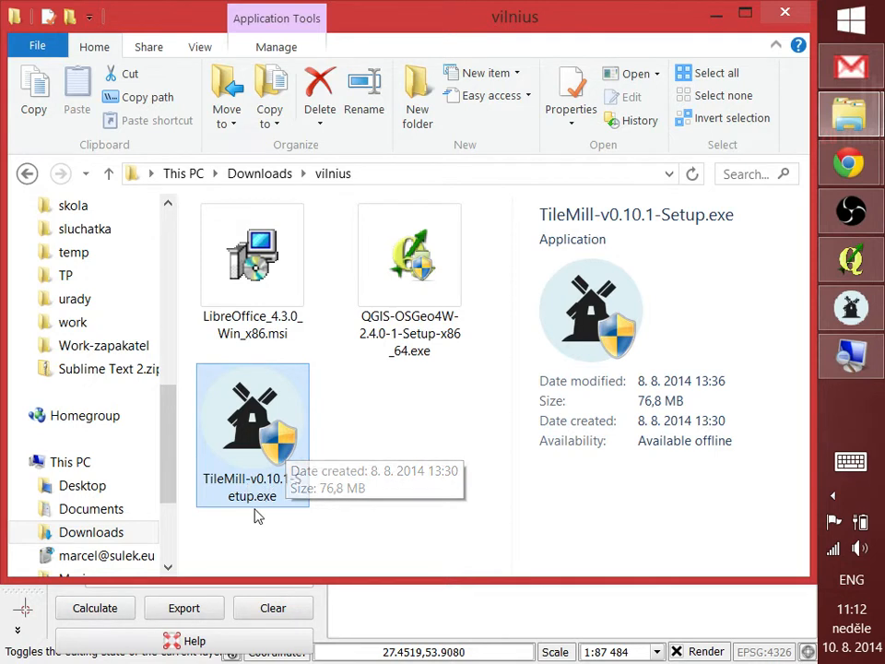
pyautogui.doubleClick(258, 458)
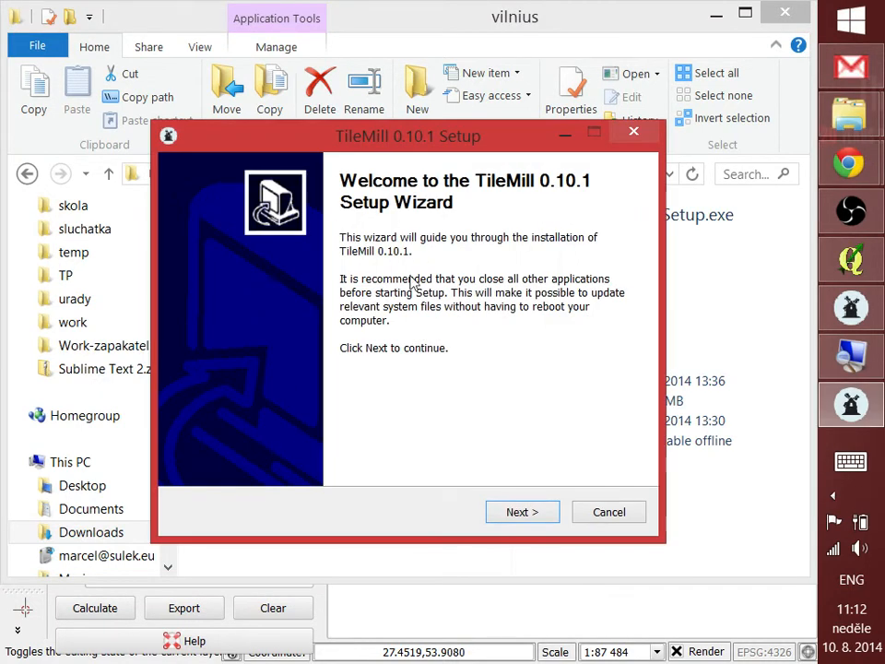
pyautogui.click(498, 517)
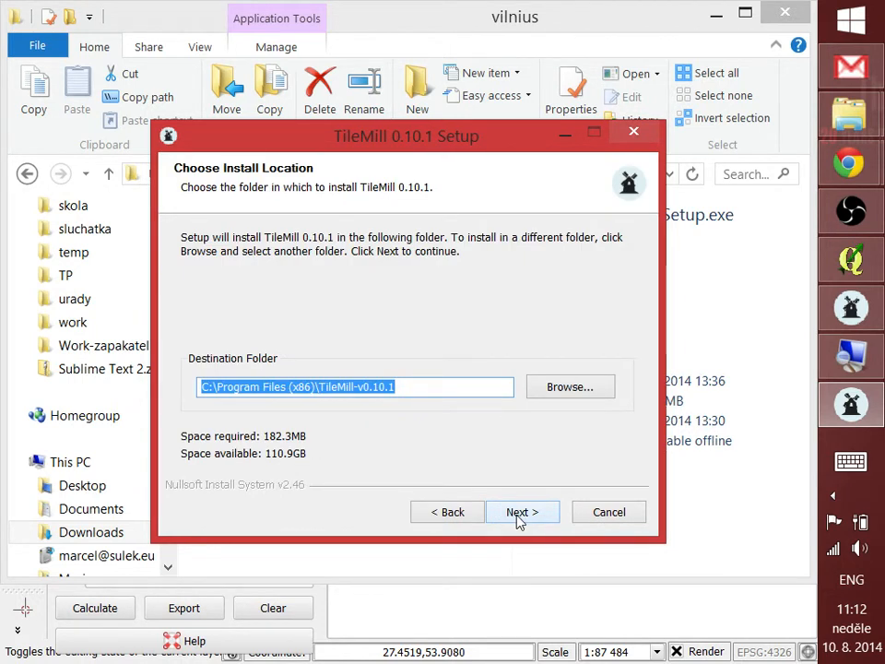
pyautogui.click(498, 518)
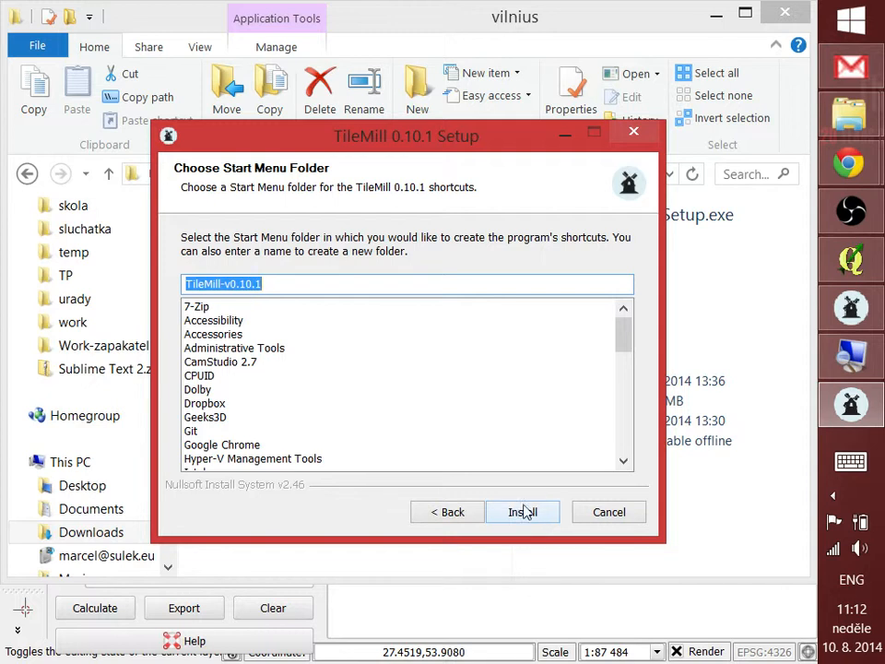
pyautogui.click(590, 517)
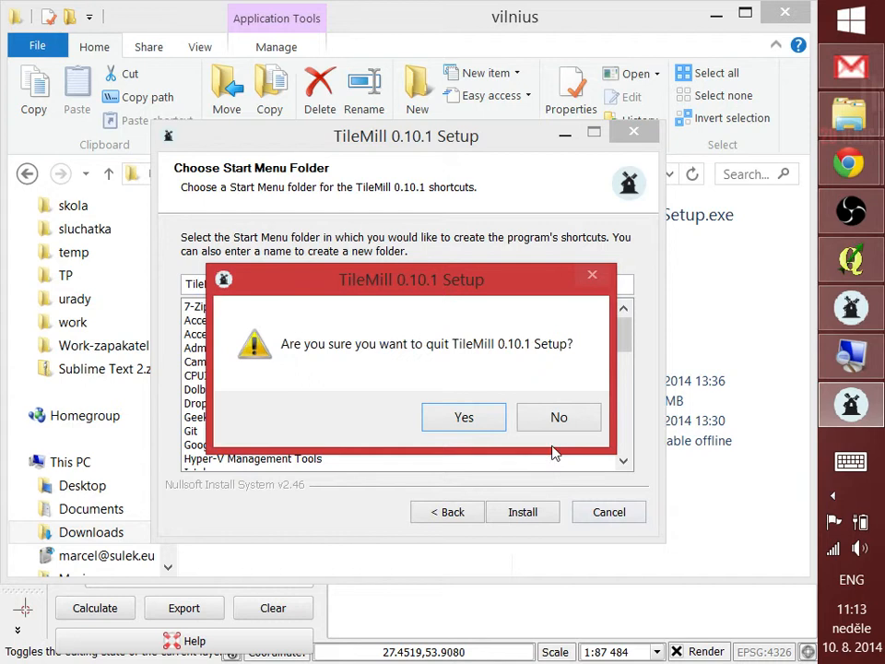
pyautogui.click(463, 418)
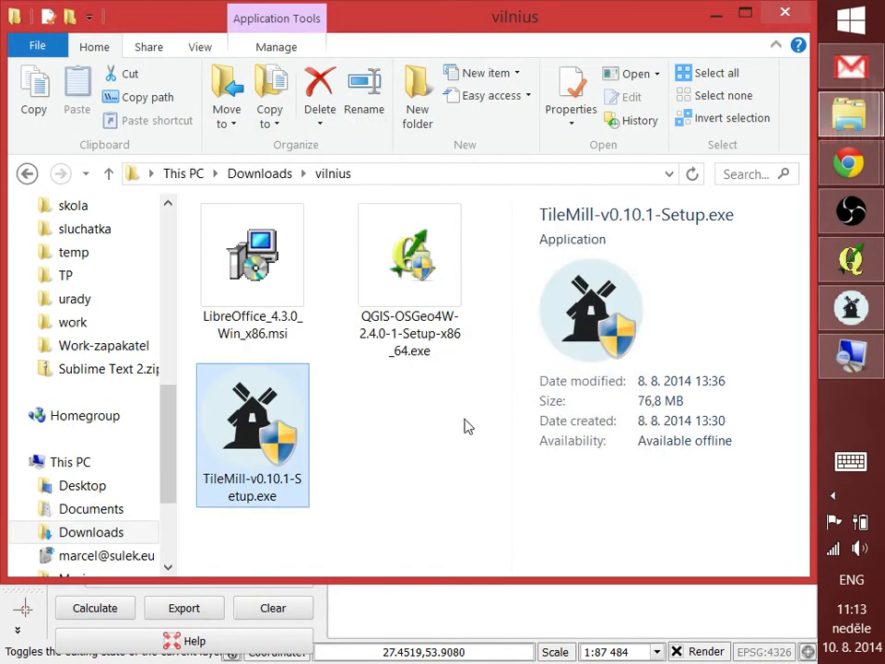
# - Switch to TileMill and close the Open Streets, DC project without saving, returning to the project list
pyautogui.click(832, 311)
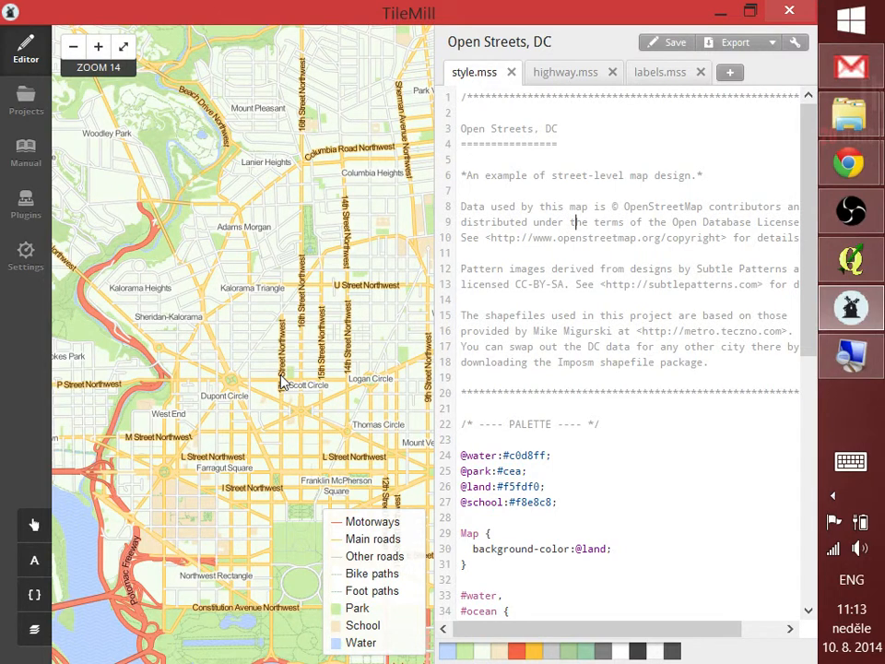
pyautogui.scroll(-1, 282, 384)
pyautogui.moveTo(267, 442); pyautogui.dragTo(243, 320)
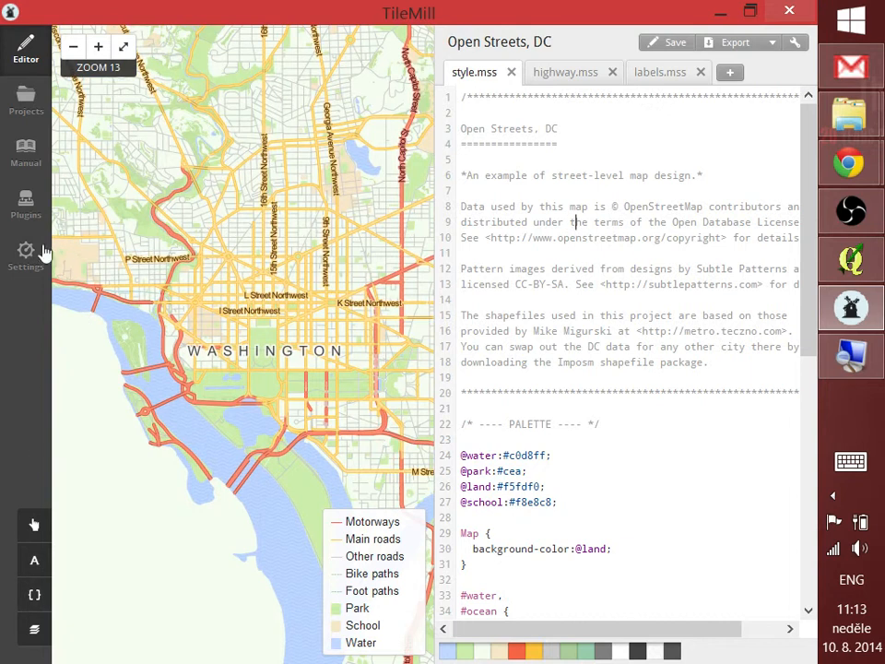
pyautogui.click(26, 101)
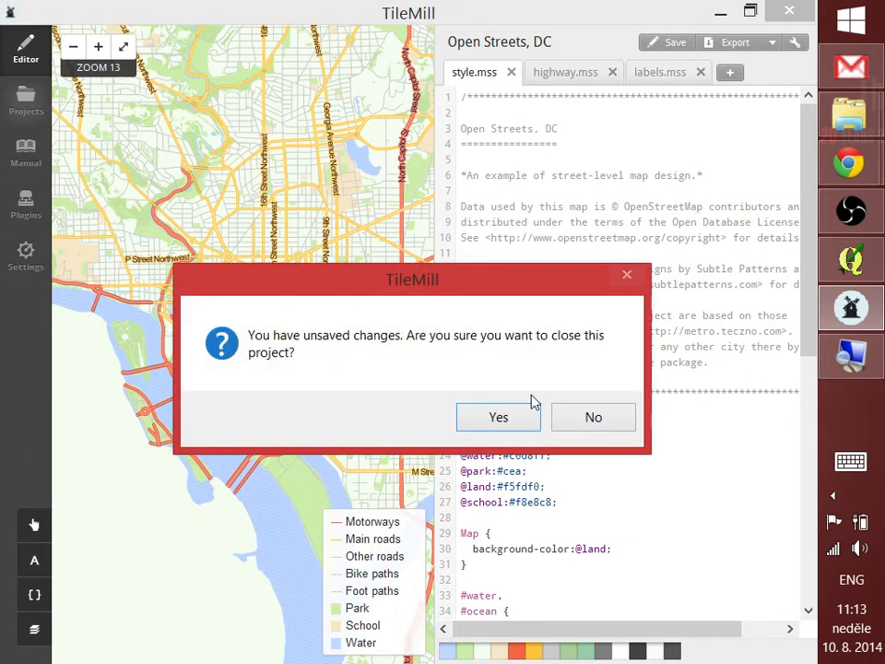
pyautogui.click(510, 407)
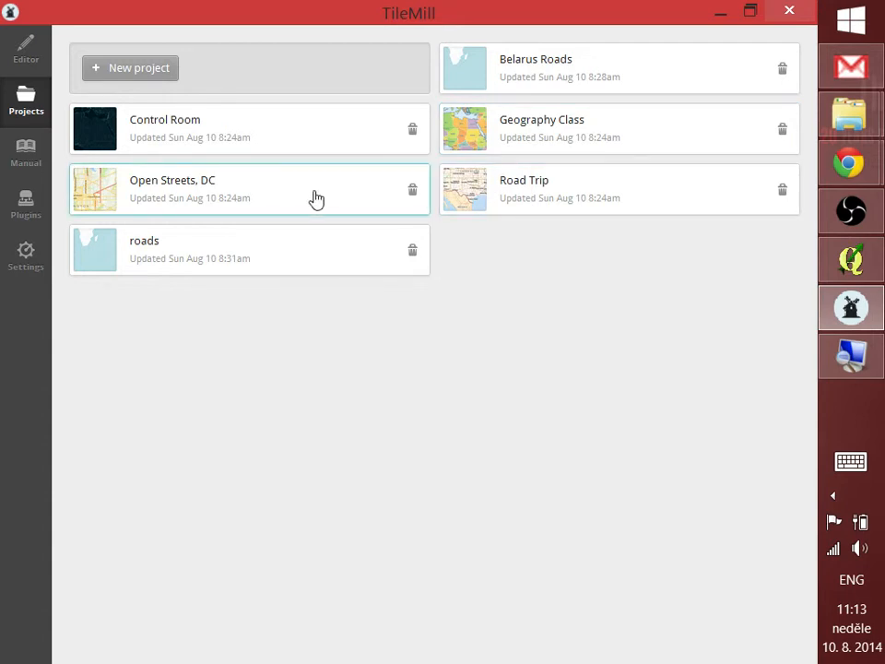
# - Open the Open Streets, DC project and inspect its streets, motorways and river areas up close on the map
pyautogui.click(213, 205)
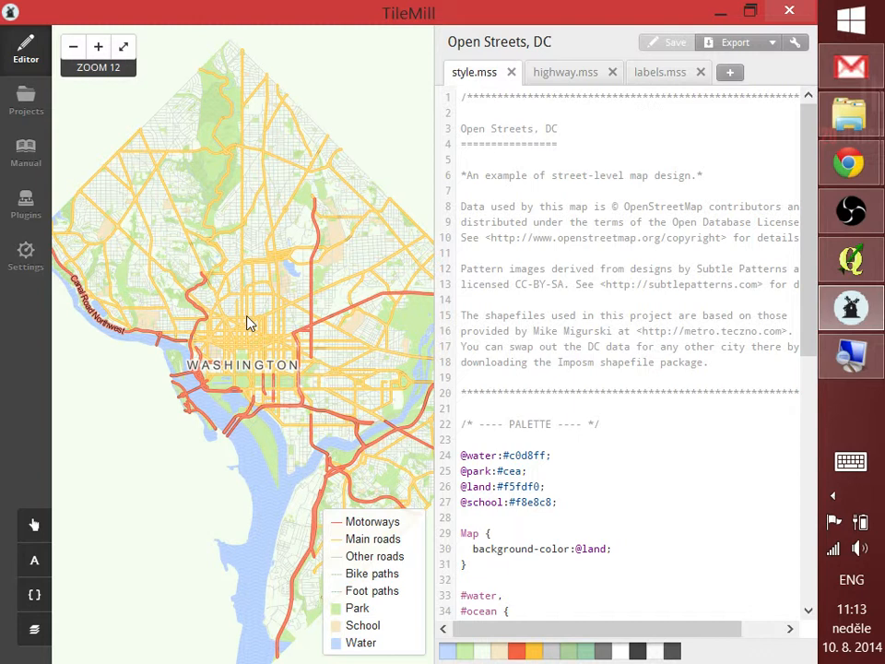
pyautogui.moveTo(237, 356); pyautogui.dragTo(251, 324)
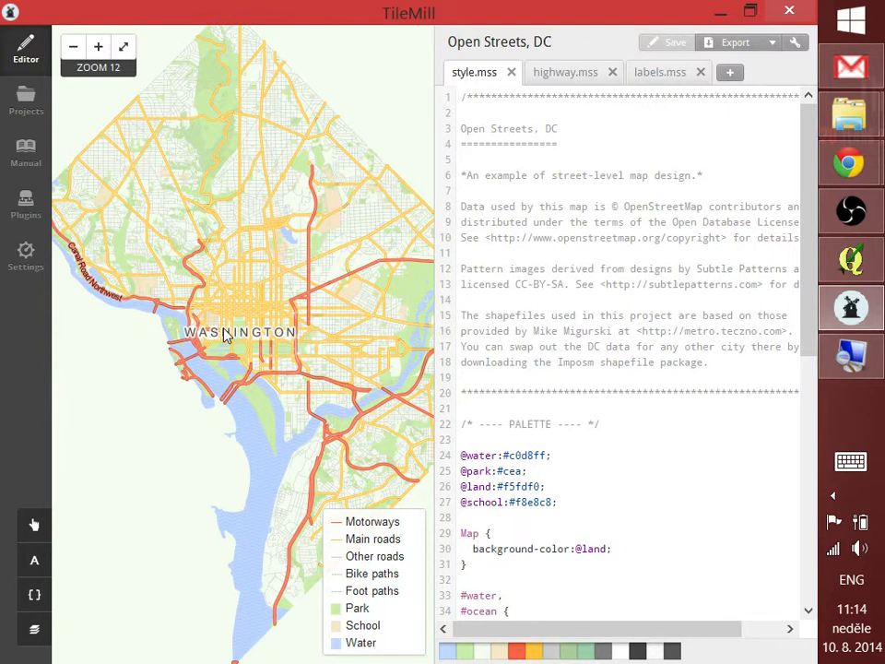
pyautogui.scroll(3, 227, 336)
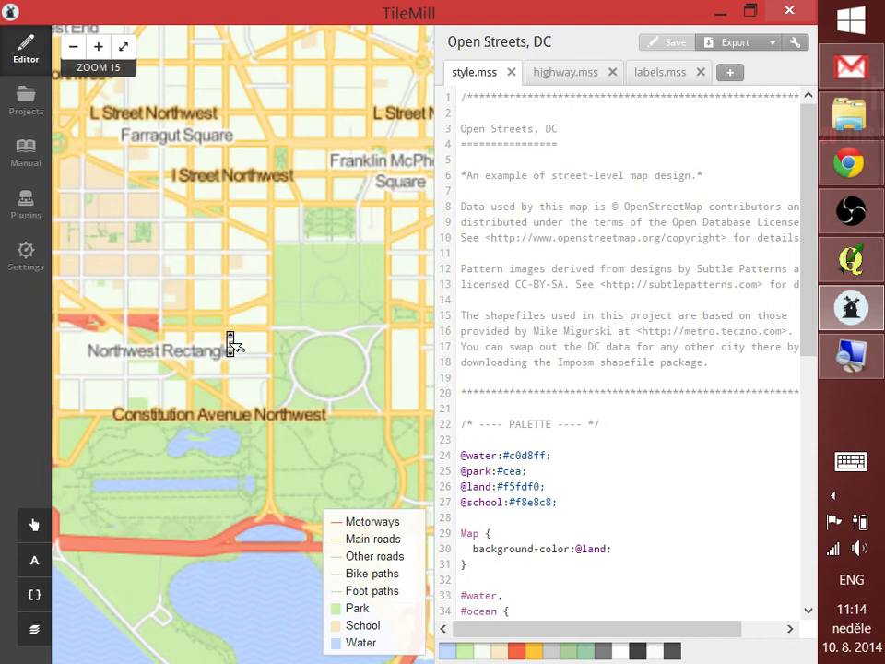
pyautogui.scroll(1, 230, 343)
pyautogui.moveTo(207, 188); pyautogui.dragTo(310, 316)
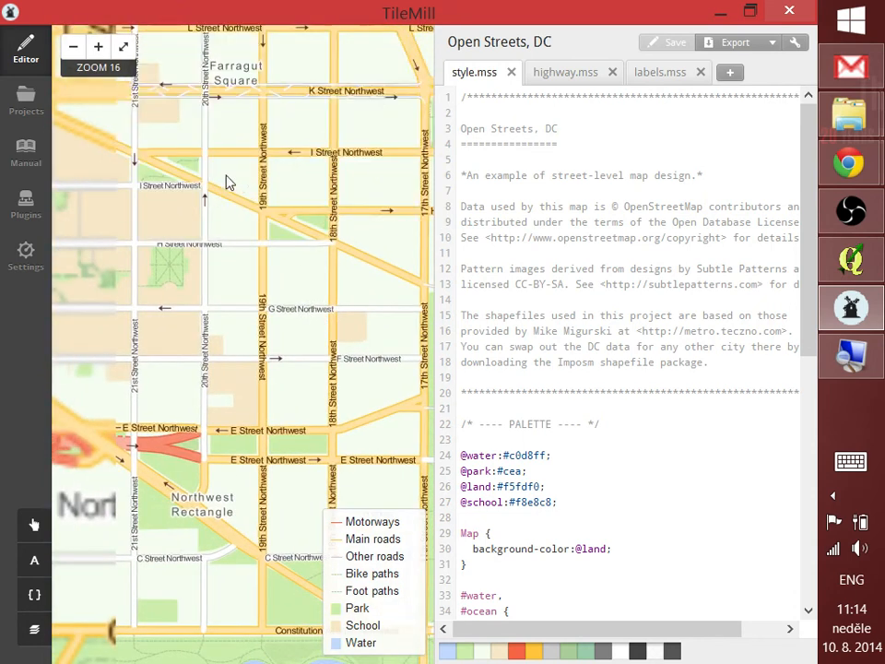
pyautogui.moveTo(229, 182)
pyautogui.mouseDown()
pyautogui.moveTo(229, 243)
pyautogui.moveTo(250, 263)
pyautogui.mouseUp()
pyautogui.moveTo(179, 249); pyautogui.dragTo(304, 260)
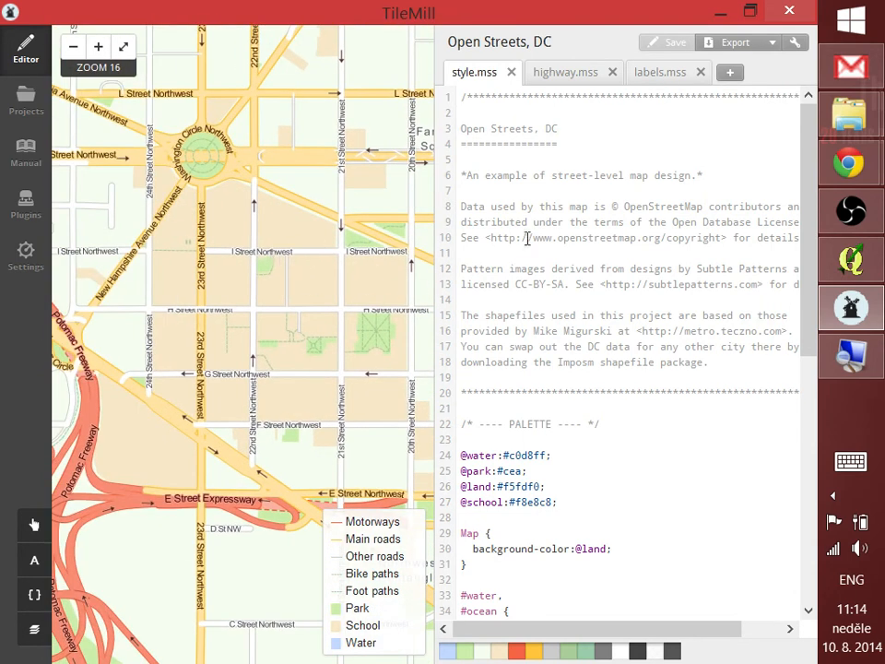
pyautogui.moveTo(164, 361); pyautogui.dragTo(269, 234)
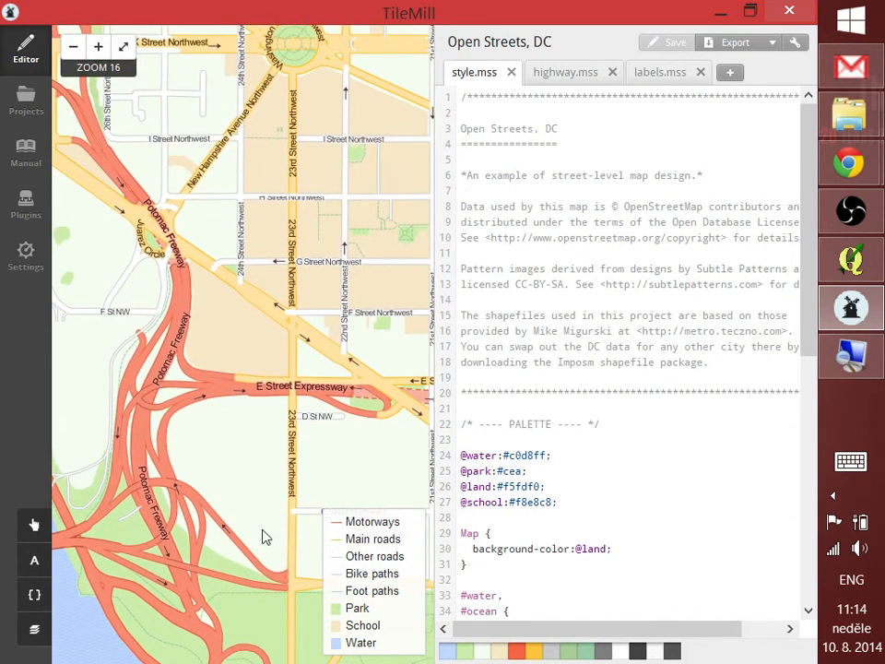
pyautogui.moveTo(265, 536)
pyautogui.mouseDown()
pyautogui.moveTo(357, 444)
pyautogui.moveTo(458, 367)
pyautogui.mouseUp()
pyautogui.moveTo(239, 431); pyautogui.dragTo(299, 385)
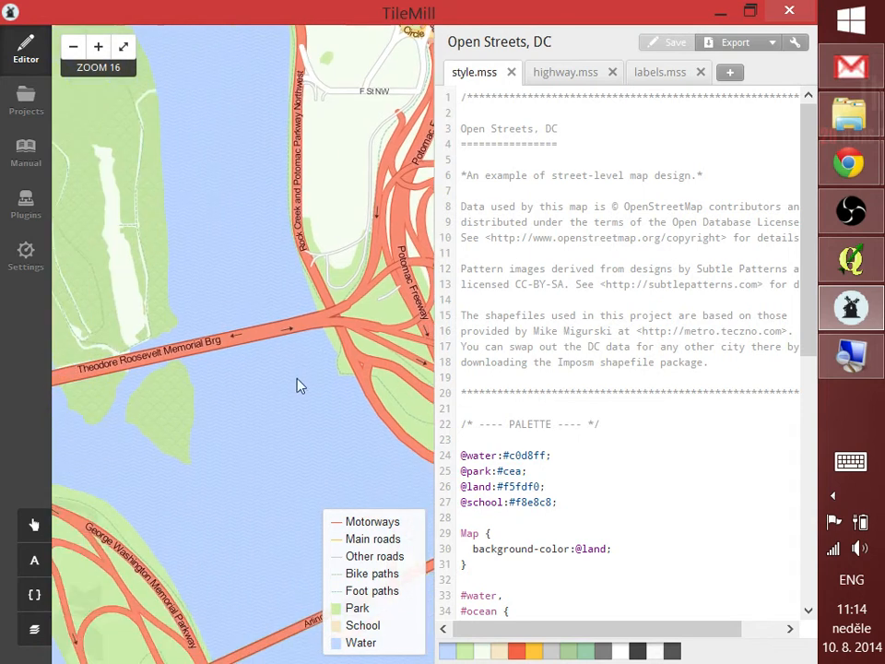
pyautogui.click(528, 454)
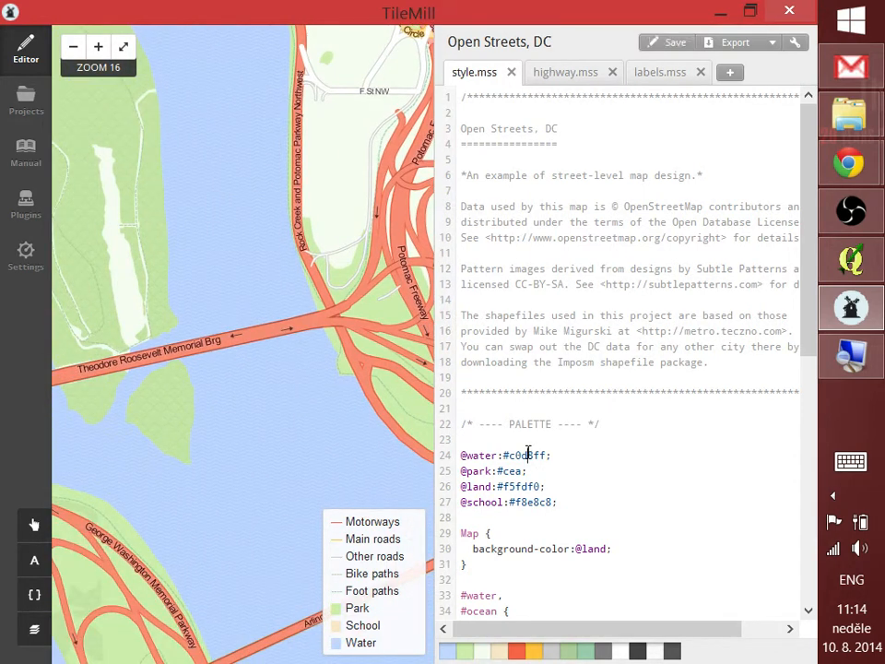
pyautogui.tripleClick(468, 455)
pyautogui.doubleClick(480, 456)
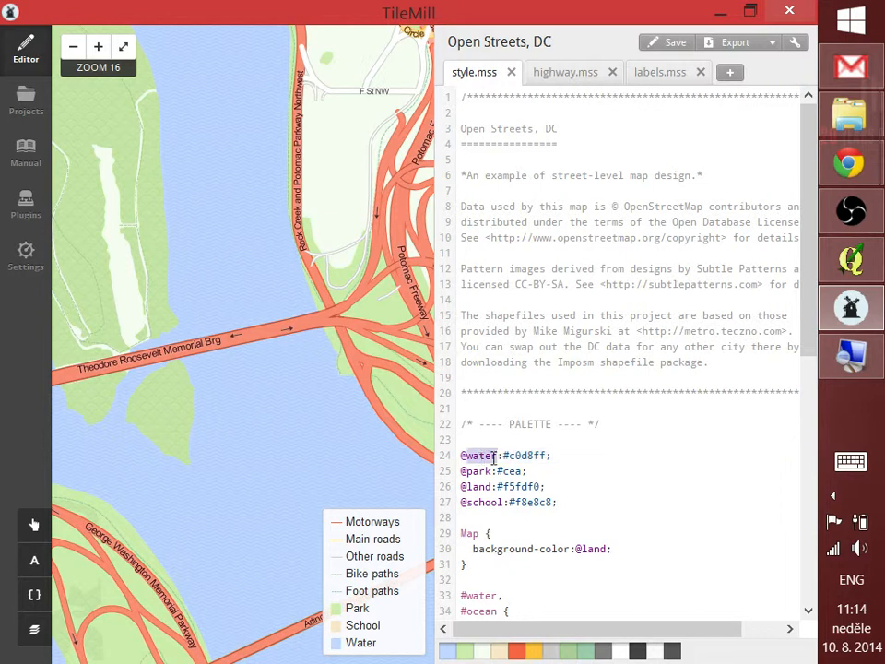
pyautogui.click(501, 455)
pyautogui.hotkey('ctrl', 'shift', 'Left')
pyautogui.hotkey('ctrl', 'shift', 'Left')
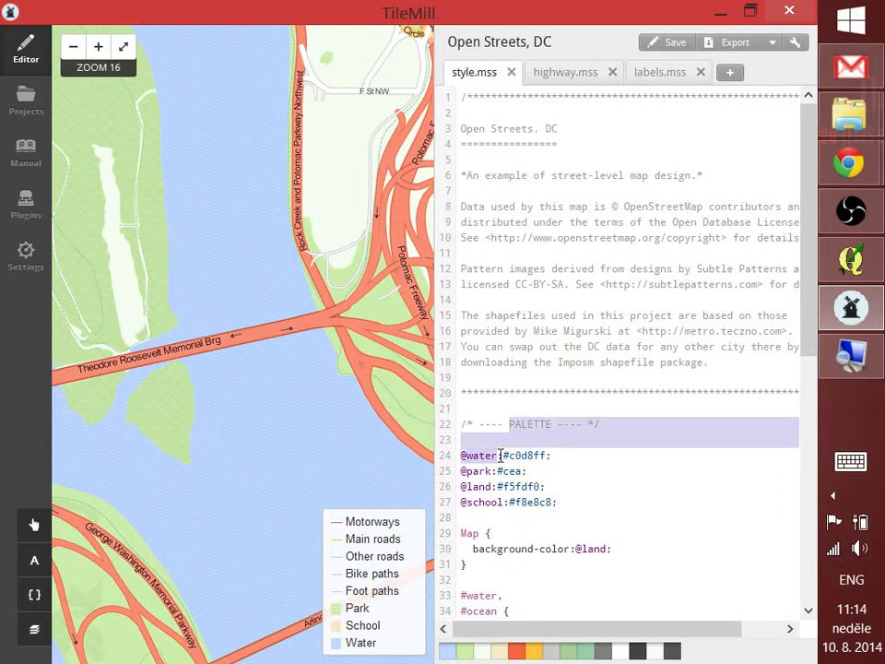
pyautogui.press('Down')
pyautogui.click(486, 455)
pyautogui.click(497, 455)
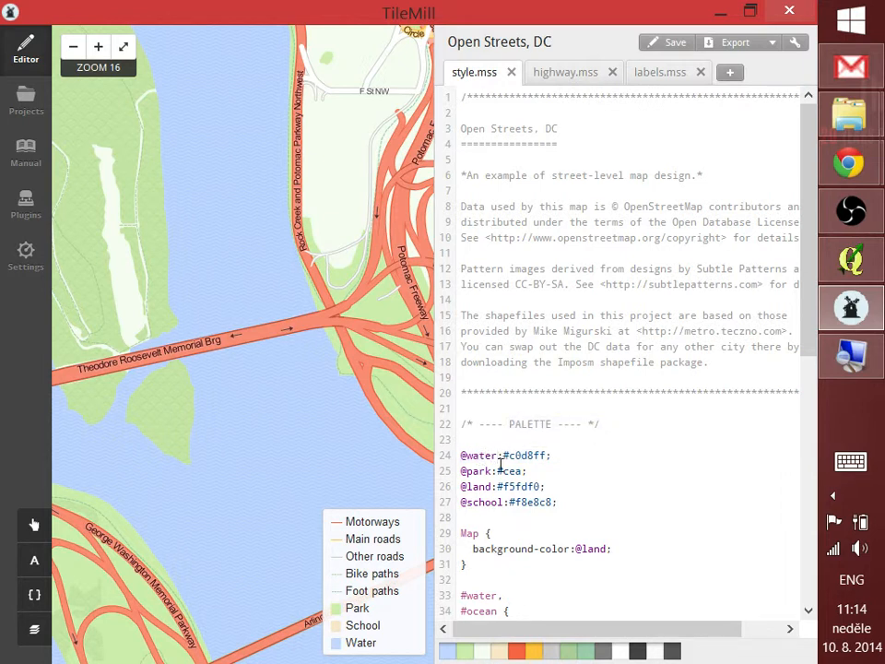
pyautogui.hotkey('shift', 'Home')
pyautogui.press('Right')
pyautogui.scroll(-5, 528, 428)
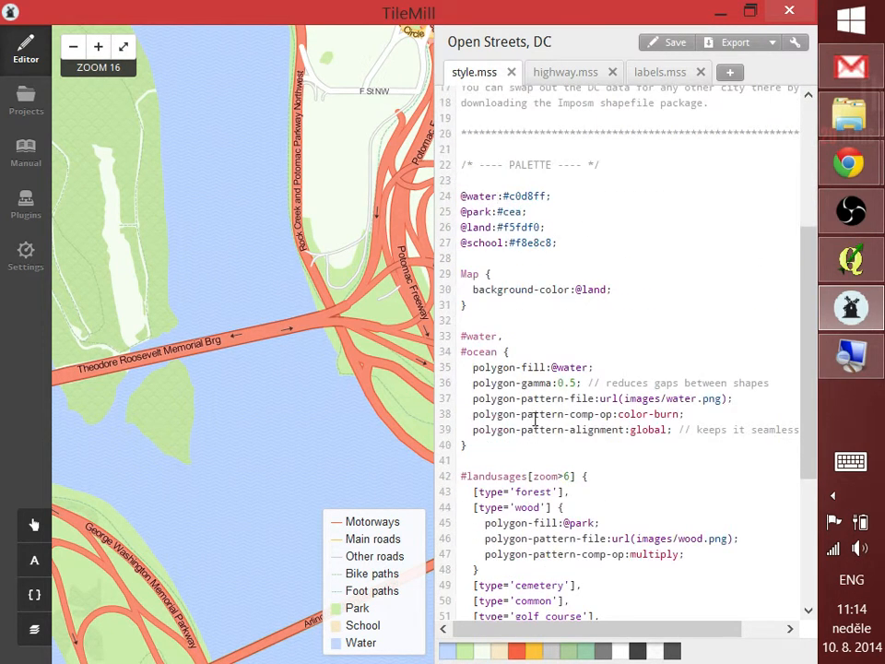
pyautogui.click(603, 366)
pyautogui.moveTo(603, 367); pyautogui.dragTo(476, 367)
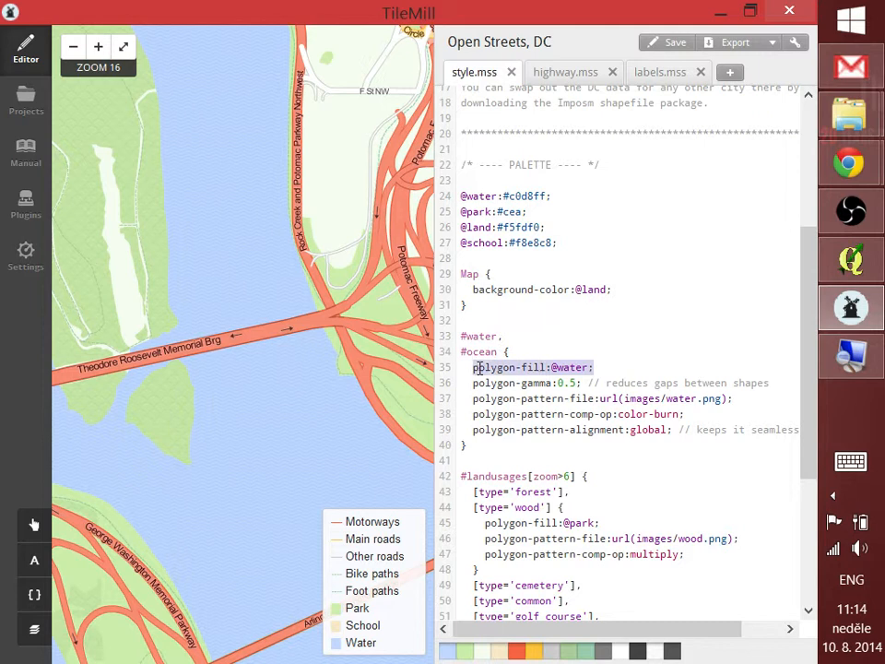
pyautogui.click(511, 196)
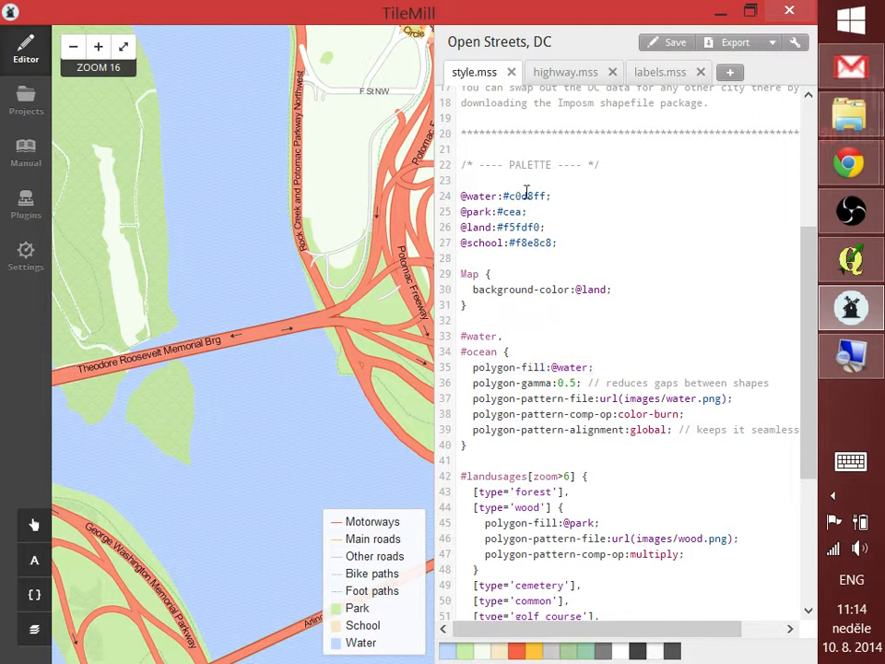
pyautogui.doubleClick(525, 195)
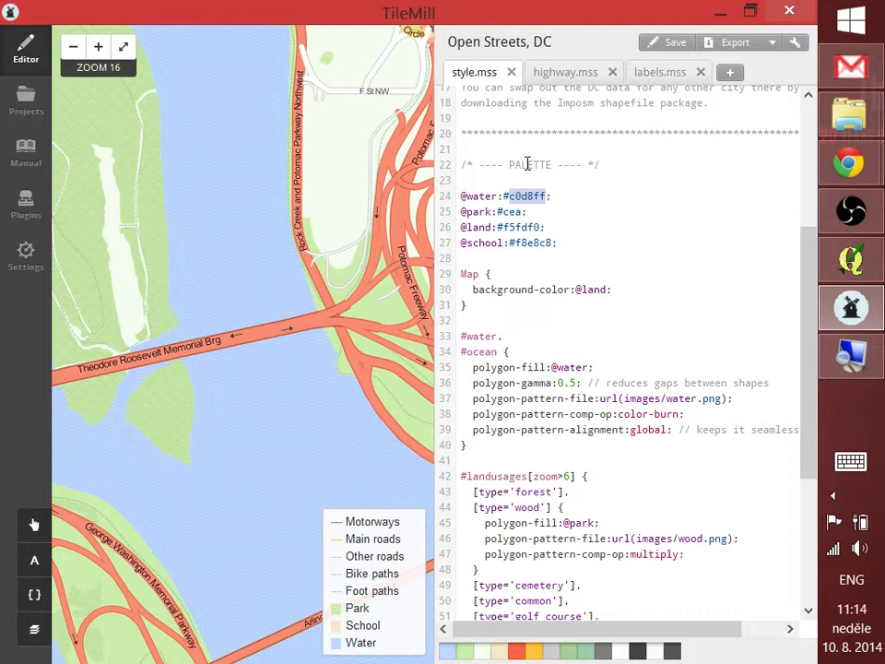
# - Switch to Chrome, search the web in a new tab for "mapbox css defintion", and open Mapbox's CartoCSS documentation page
pyautogui.hotkey('alt', 'Tab')
pyautogui.hotkey('alt', 'Tab')
pyautogui.hotkey('alt', 'Tab')
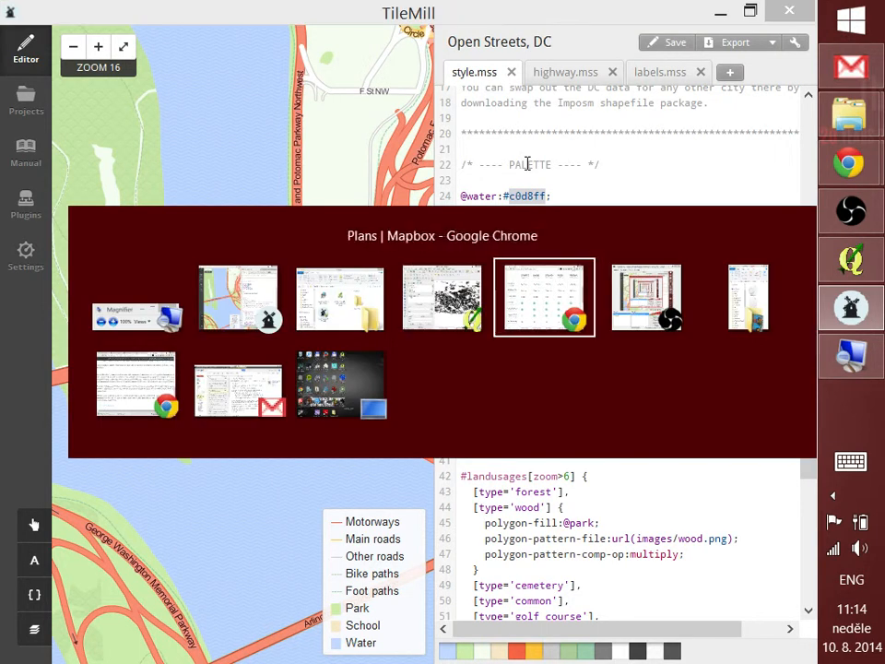
pyautogui.hotkey('ctrl', 't')
pyautogui.write('mapbox')
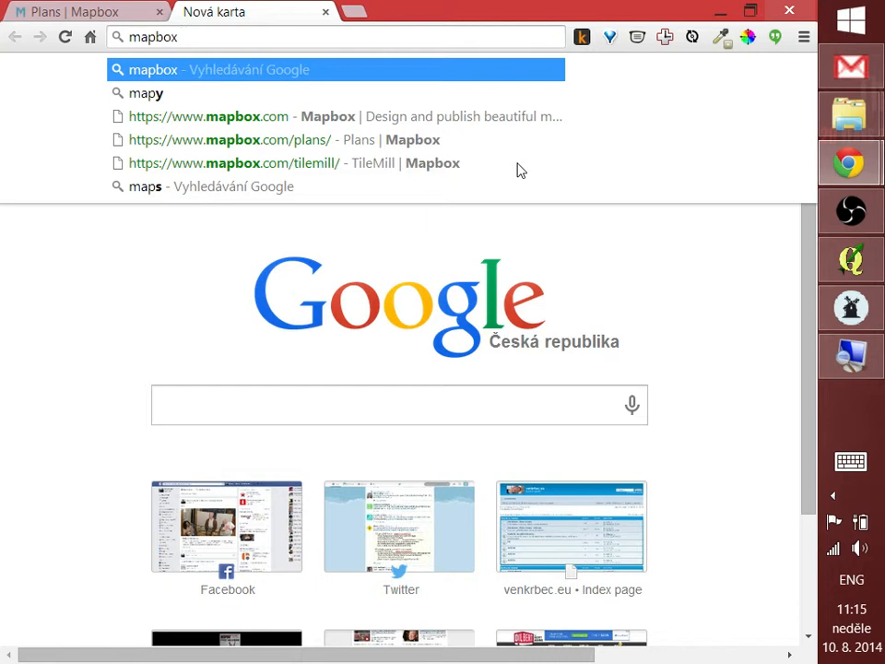
pyautogui.write(' css')
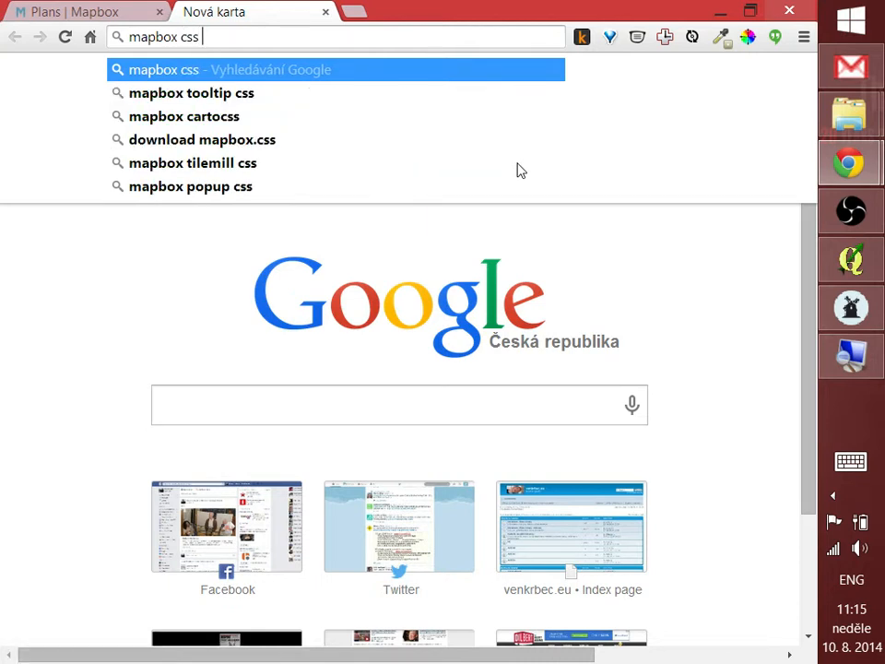
pyautogui.write(' defintion')
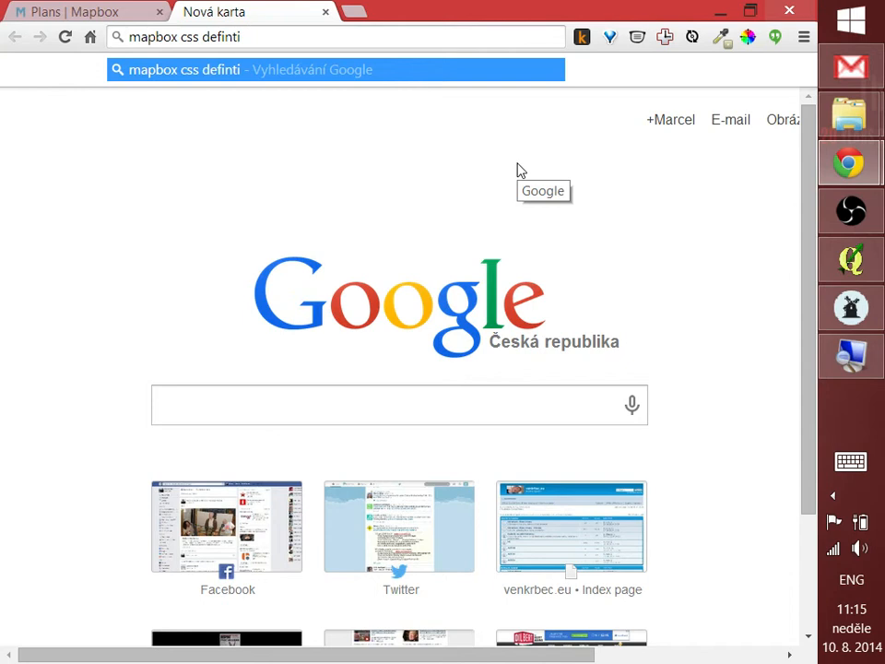
pyautogui.press('Return')
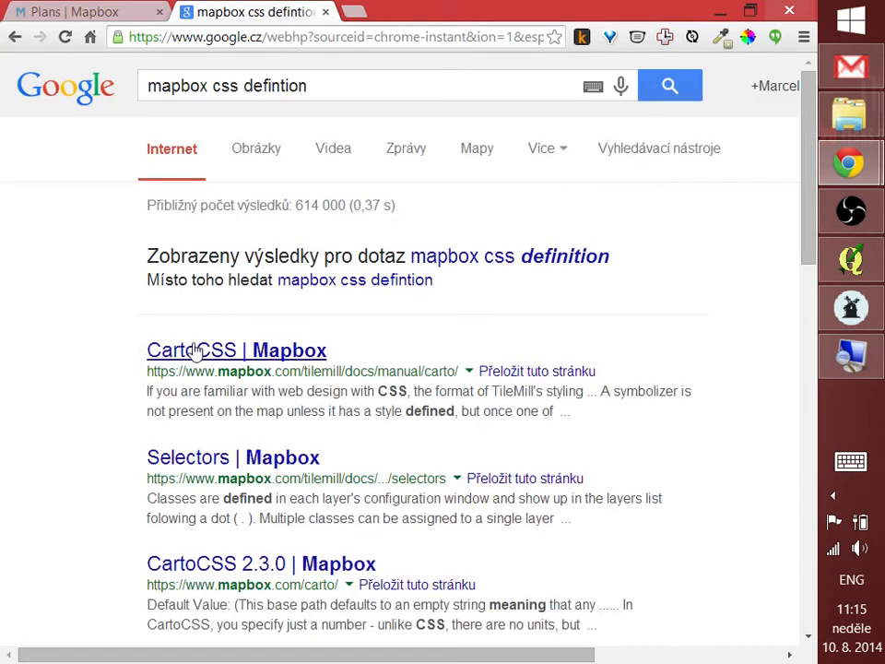
pyautogui.click(196, 345)
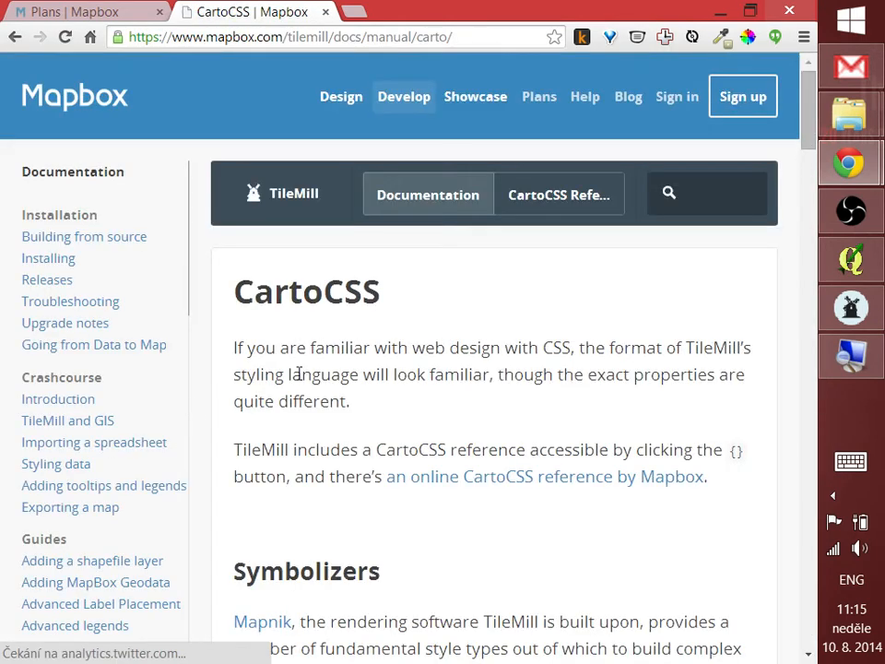
# - Read through the symbolizer sections of the CartoCSS documentation and return to the polygon-fill line of #water, #ocean in TileMill
pyautogui.scroll(-1, 304, 382)
pyautogui.scroll(-8, 362, 257)
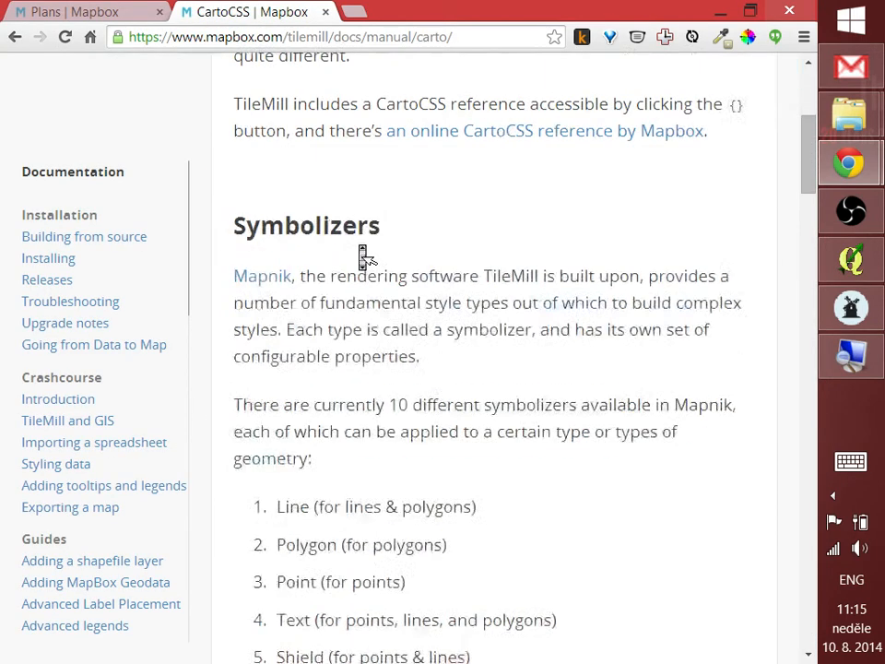
pyautogui.scroll(-6, 363, 258)
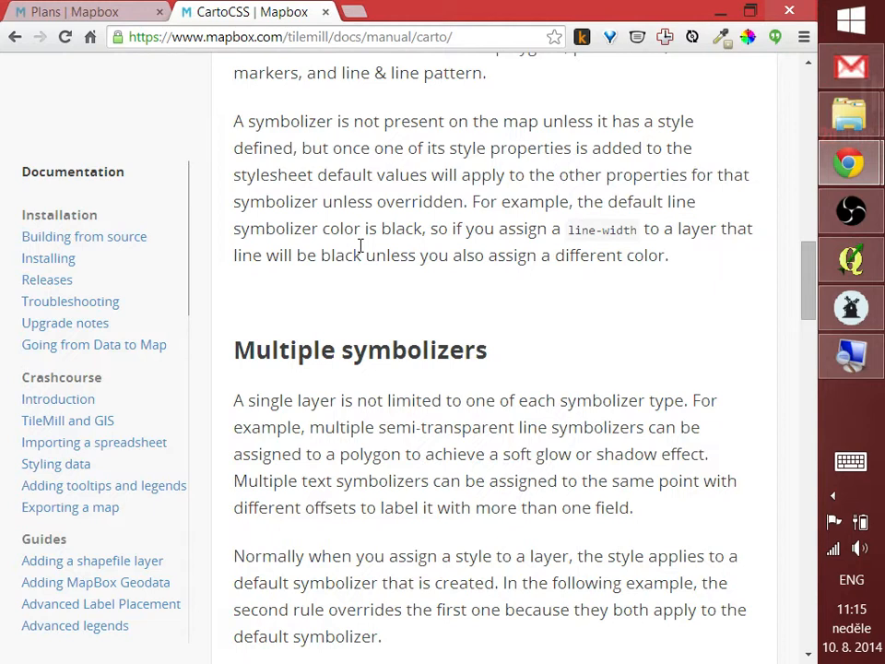
pyautogui.hotkey('alt', 'Tab')
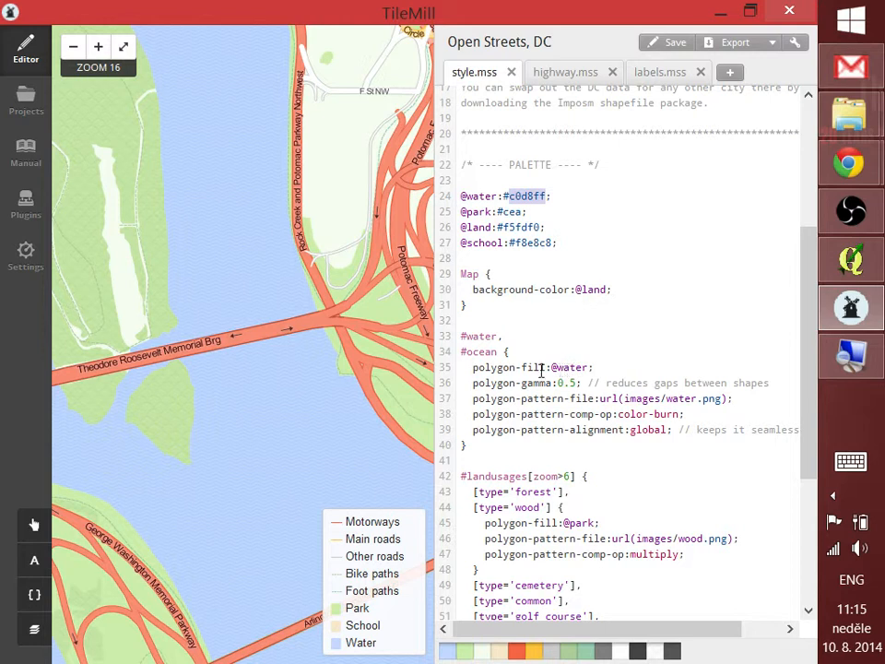
pyautogui.click(544, 367)
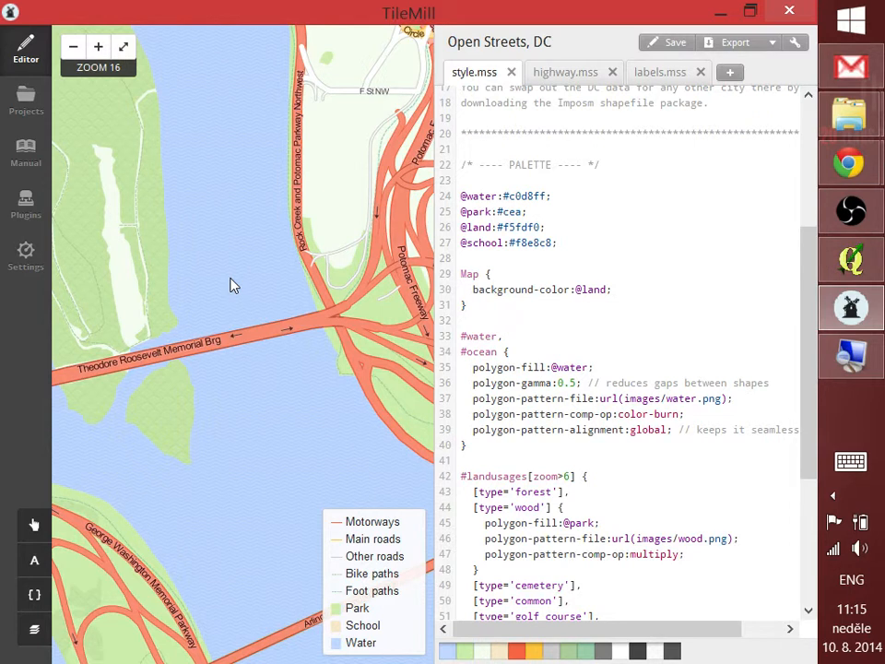
# - Switch to the CartoCSS documentation in Chrome, highlight its web address, and return to TileMill
pyautogui.hotkey('alt', 'Tab')
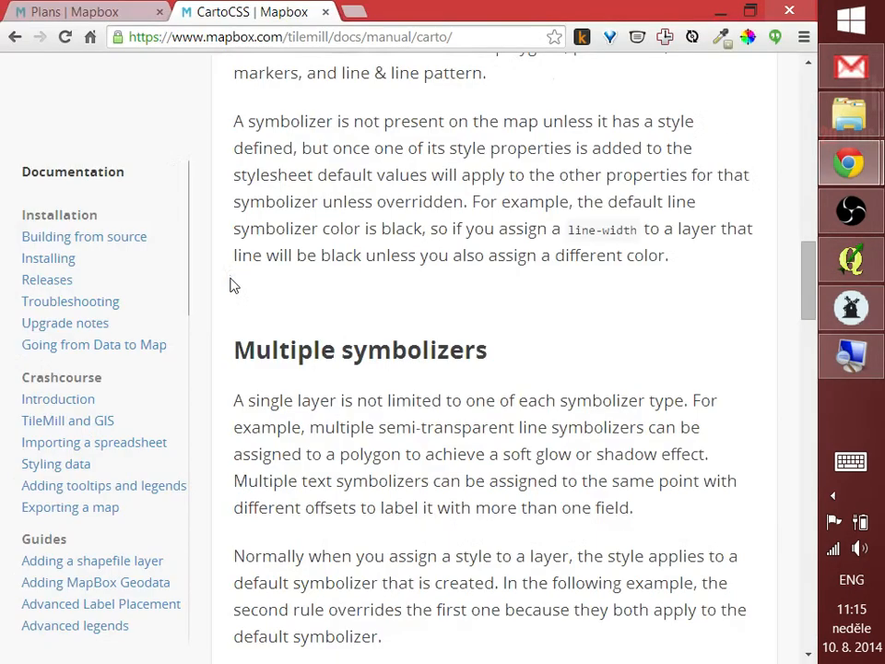
pyautogui.click(309, 36)
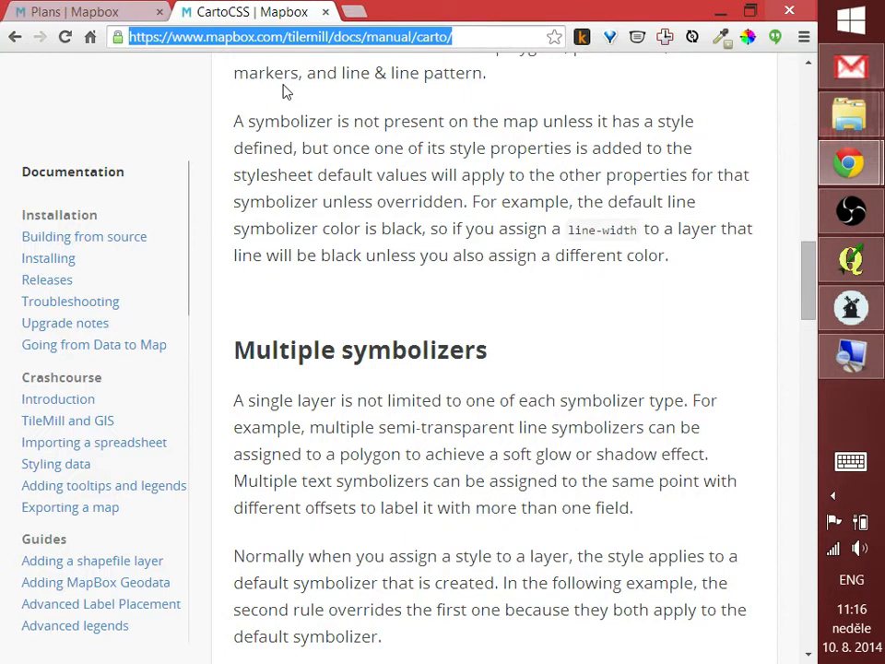
pyautogui.hotkey('alt', 'Tab')
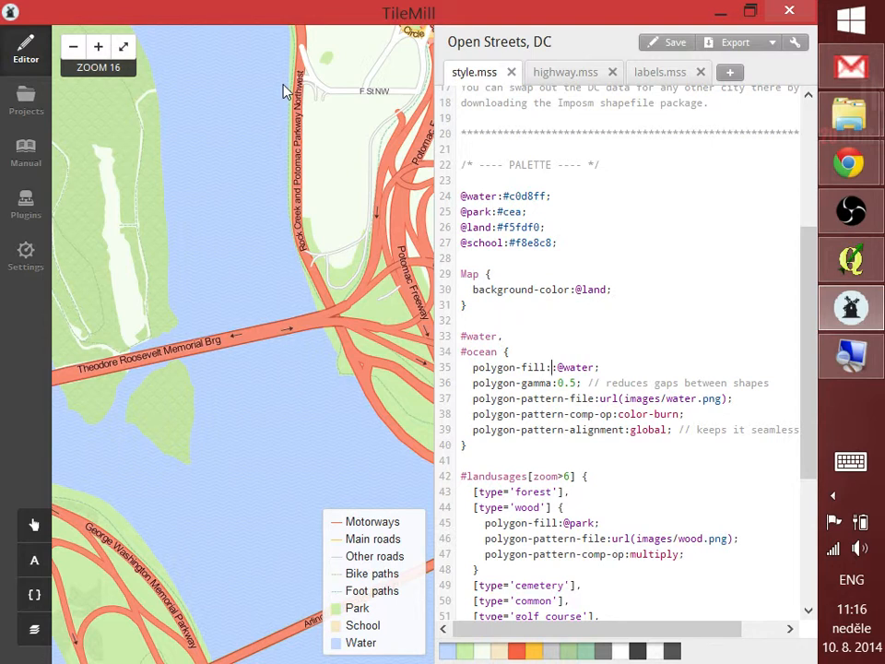
pyautogui.click(520, 185)
pyautogui.doubleClick(521, 196)
pyautogui.press('BackSpace')
pyautogui.press('BackSpace')
pyautogui.write('green')
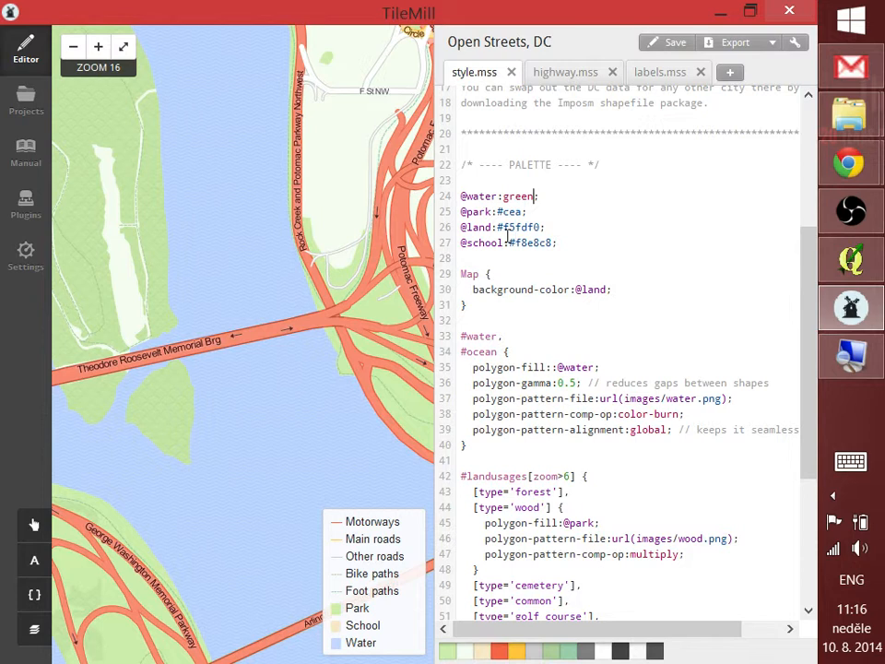
pyautogui.hotkey('ctrl', 's')
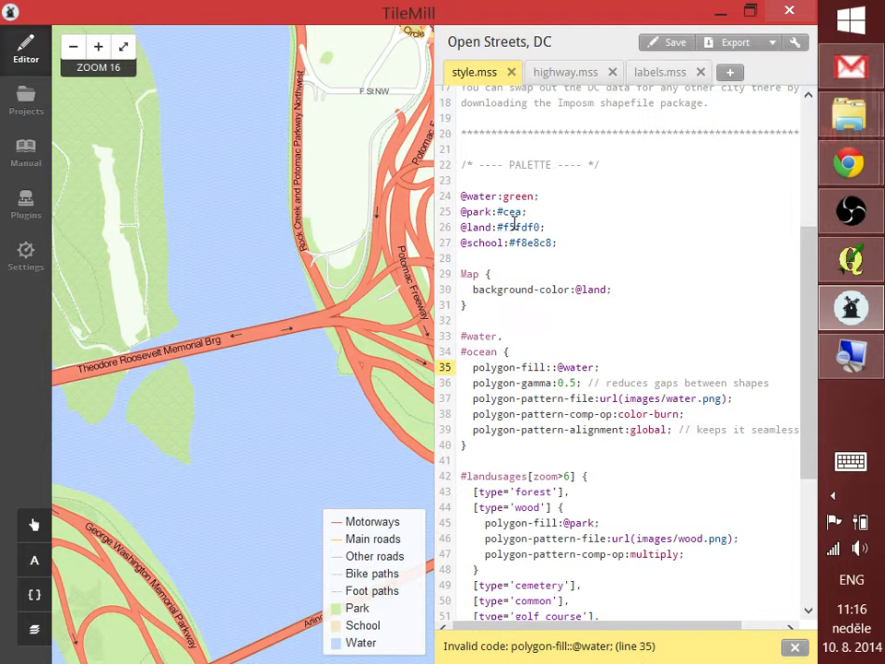
pyautogui.doubleClick(512, 196)
pyautogui.write('#0f0')
pyautogui.hotkey('ctrl', 's')
pyautogui.click(552, 367)
pyautogui.press('BackSpace')
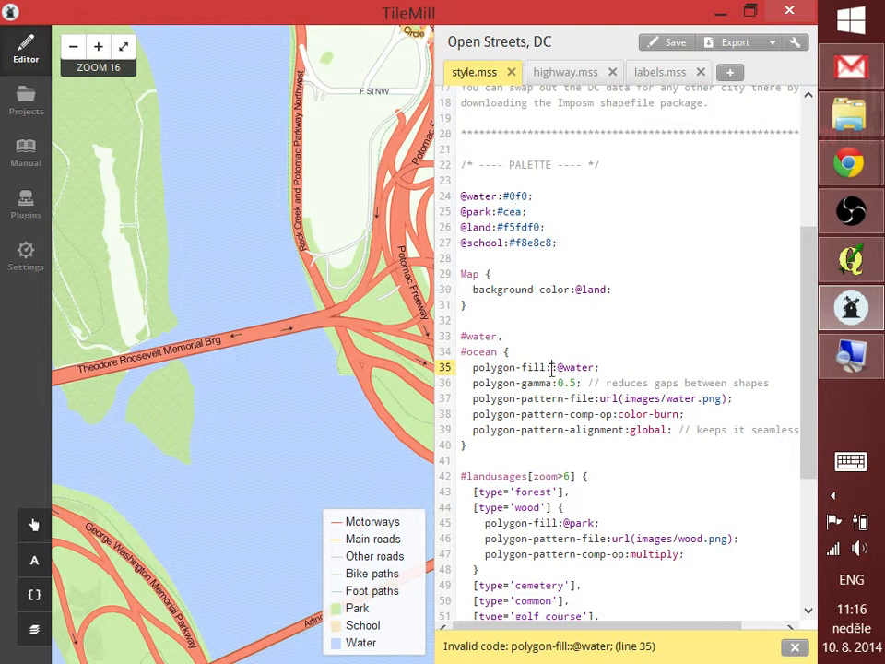
pyautogui.doubleClick(511, 190)
pyautogui.press('BackSpace')
pyautogui.press('BackSpace')
pyautogui.write('red')
pyautogui.press('BackSpace')
pyautogui.press('BackSpace')
pyautogui.press('BackSpace')
pyautogui.write('green')
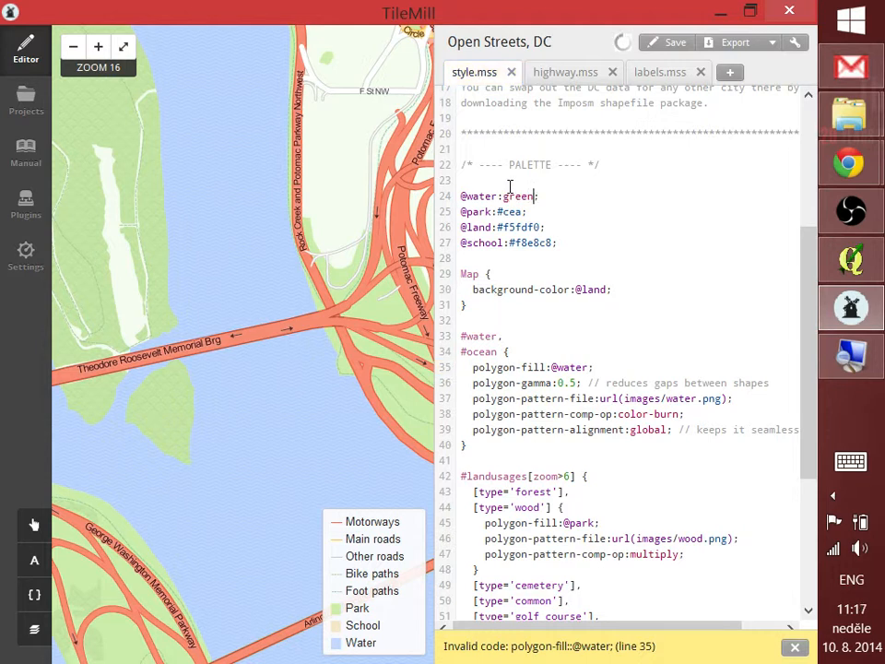
pyautogui.hotkey('ctrl', 's')
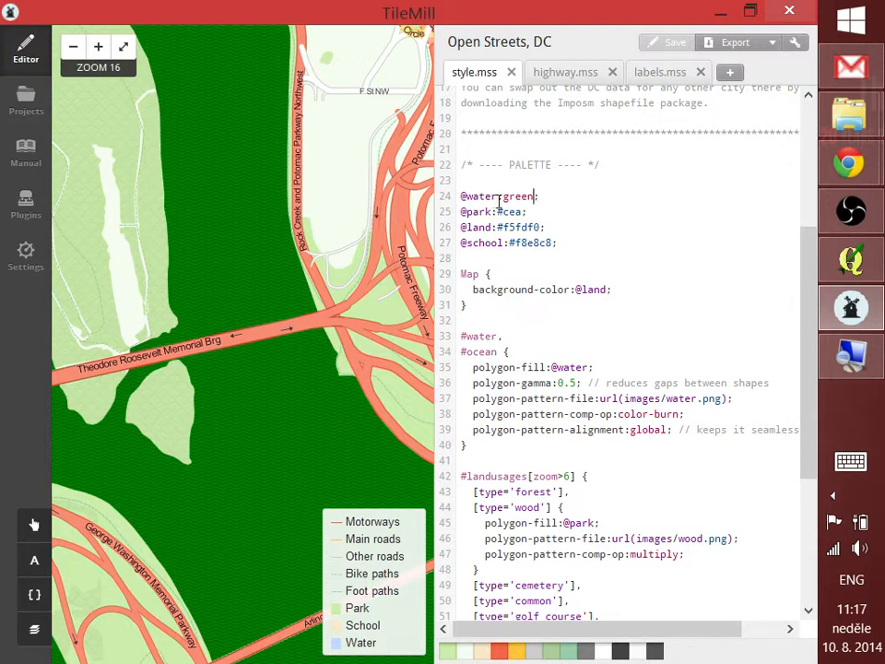
# - Demonstrate the syntax mistake by inserting an extra colon after polygon-fill in the #ocean rule and removing it again
pyautogui.doubleClick(508, 196)
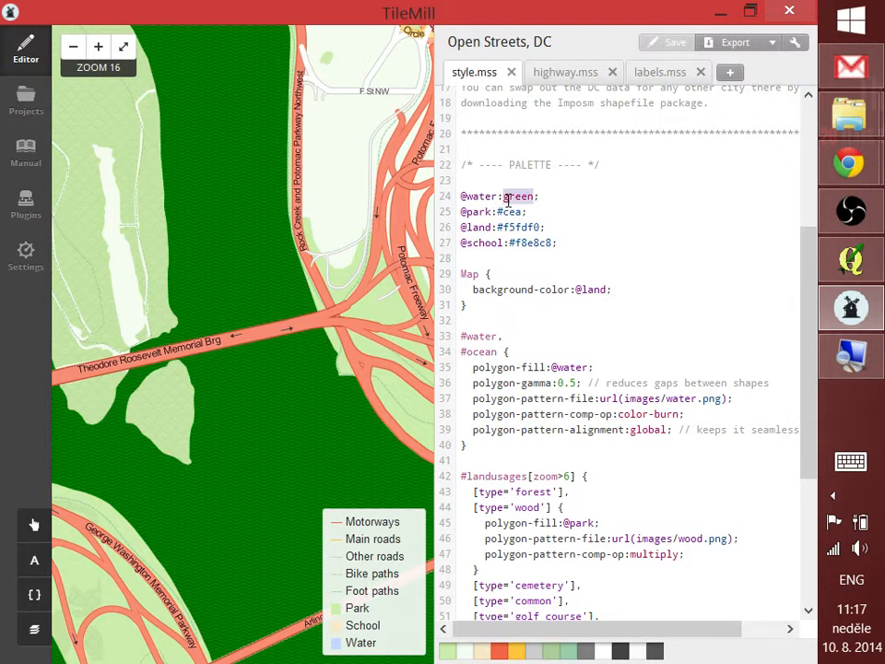
pyautogui.click(546, 368)
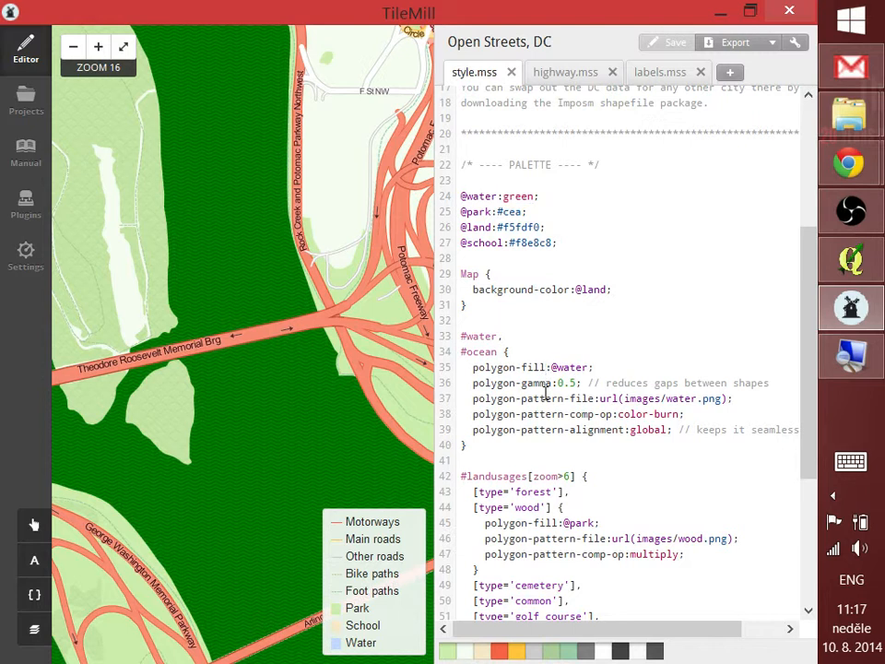
pyautogui.write(':')
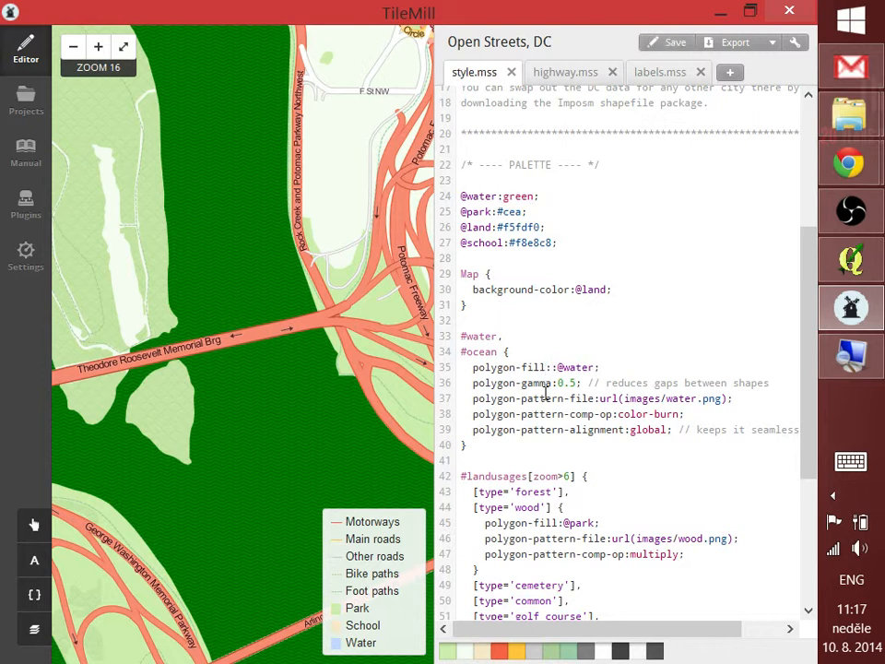
pyautogui.press('BackSpace')
pyautogui.doubleClick(506, 196)
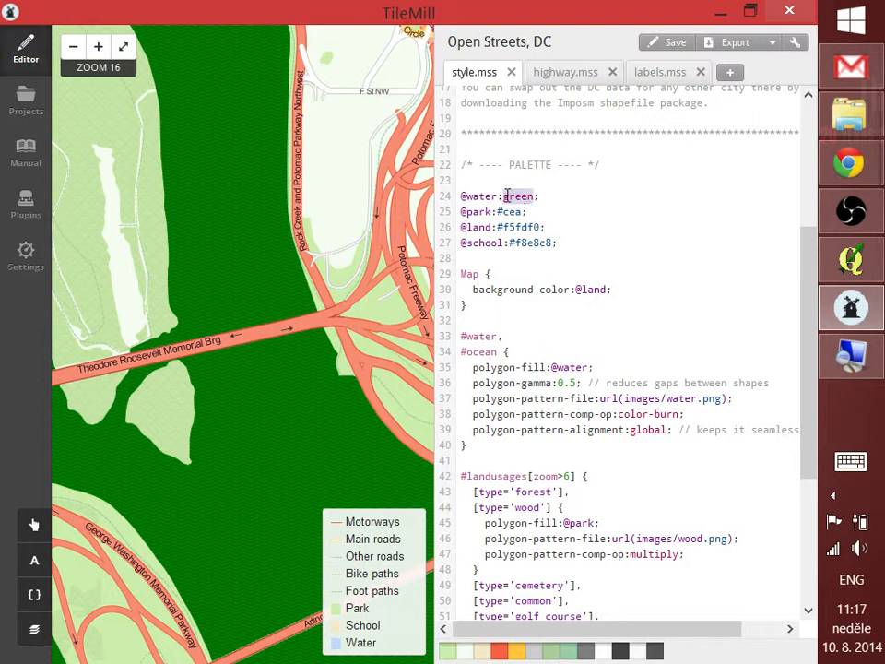
pyautogui.click(470, 196)
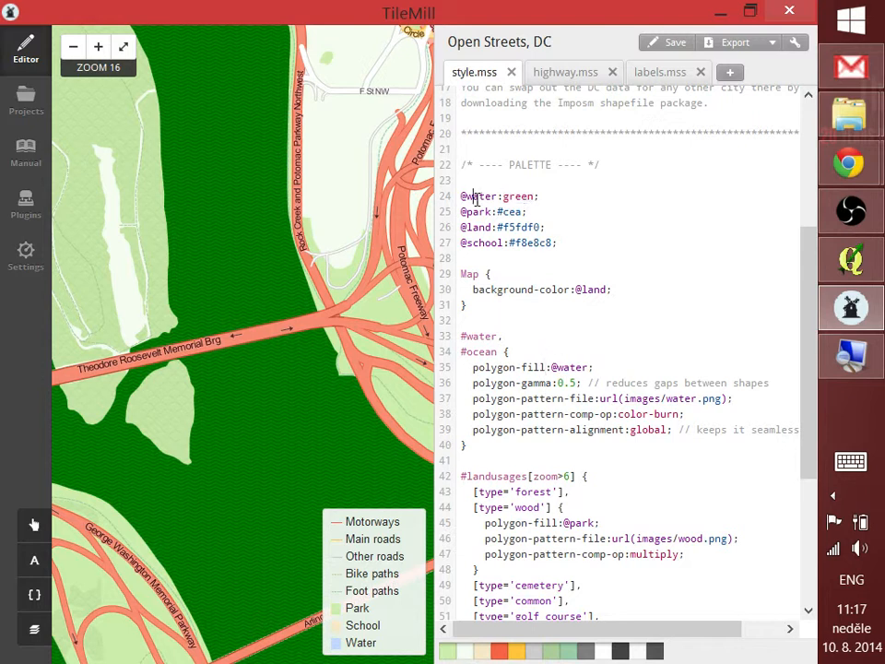
pyautogui.doubleClick(571, 367)
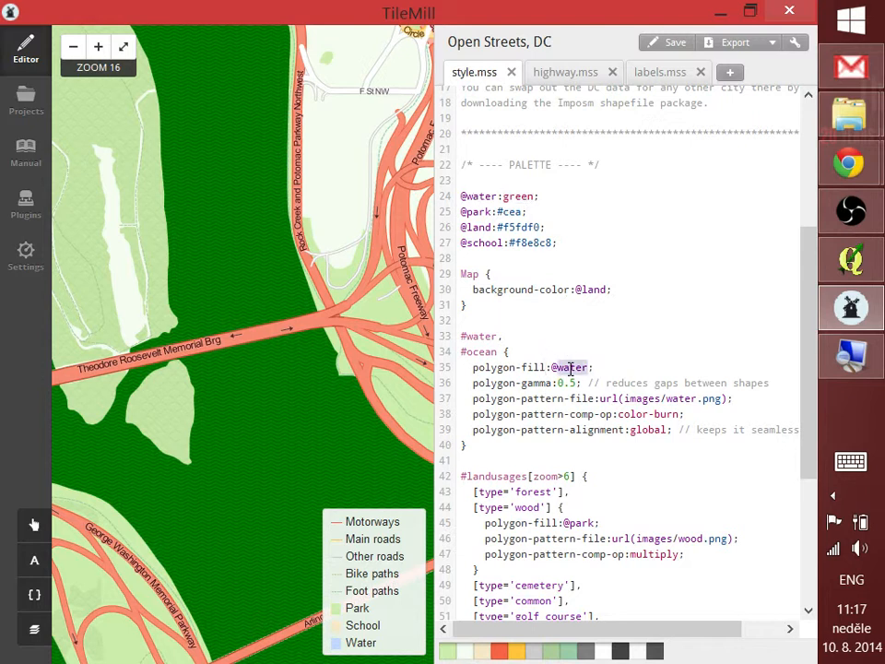
pyautogui.click(490, 198)
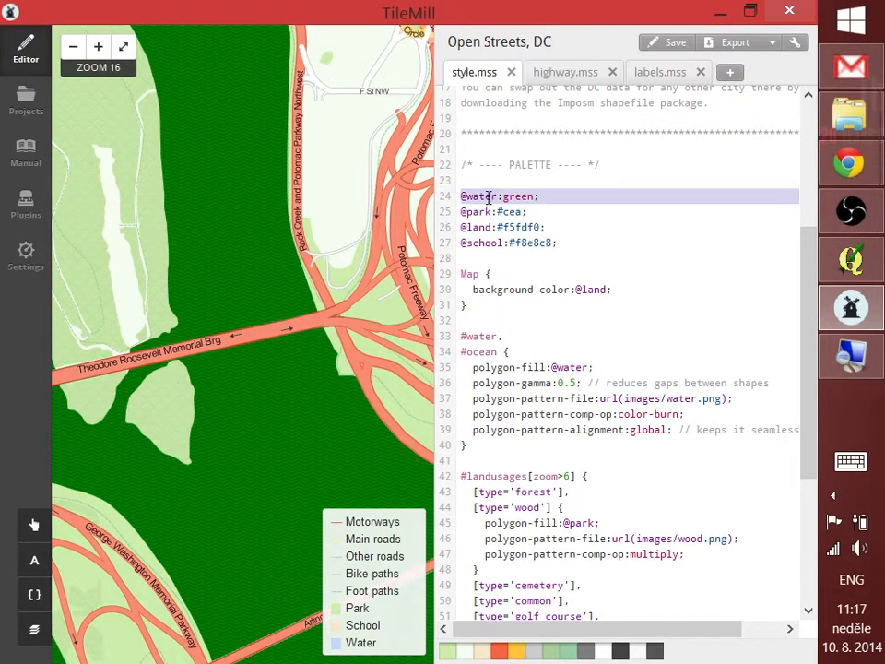
pyautogui.click(549, 367)
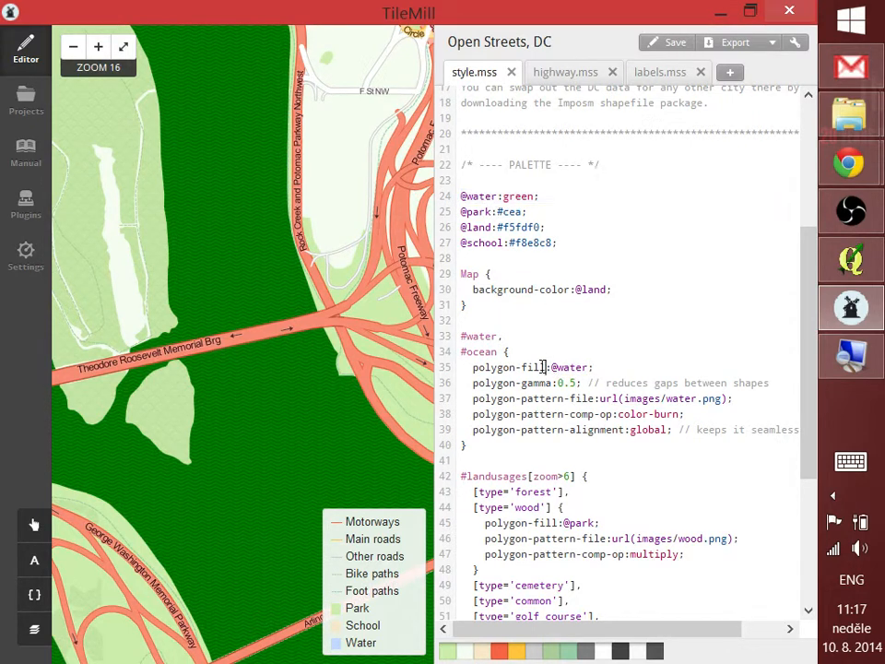
pyautogui.doubleClick(483, 367)
pyautogui.moveTo(483, 367); pyautogui.dragTo(523, 367)
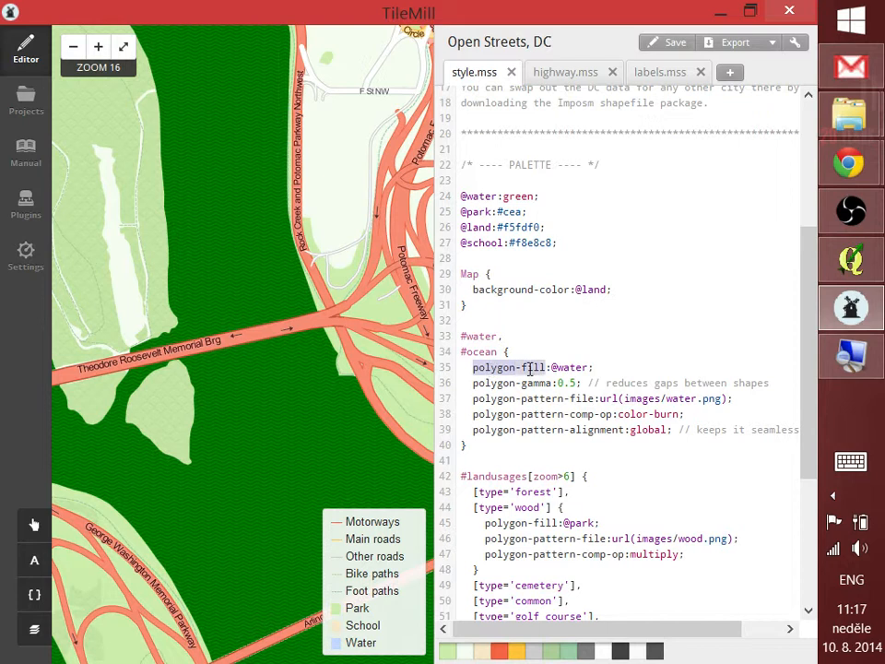
pyautogui.click(554, 366)
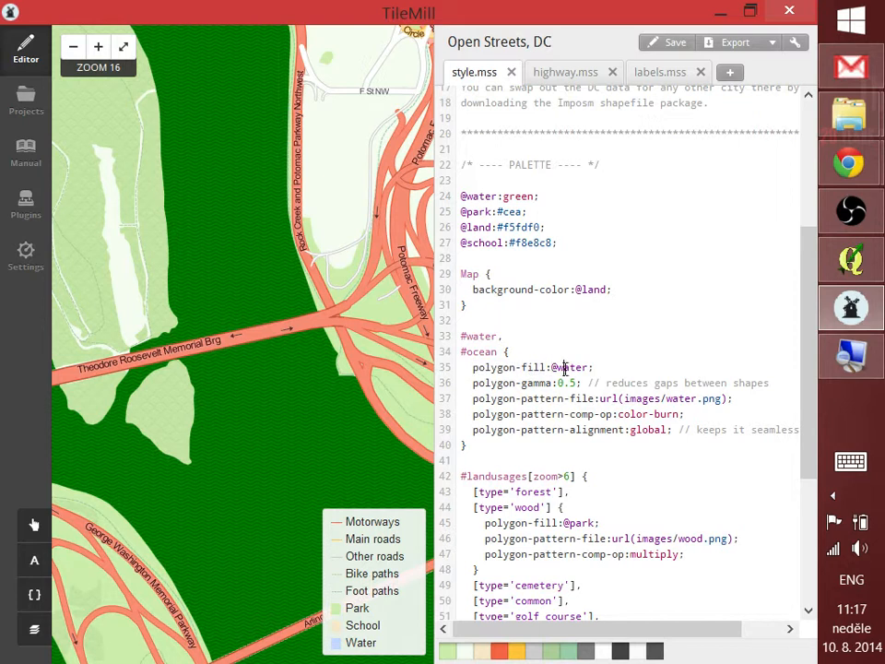
pyautogui.press('Delete')
pyautogui.press('Delete')
pyautogui.press('Delete')
pyautogui.press('Delete')
pyautogui.press('Delete')
pyautogui.press('Delete')
pyautogui.write('red')
pyautogui.hotkey('ctrl', 's')
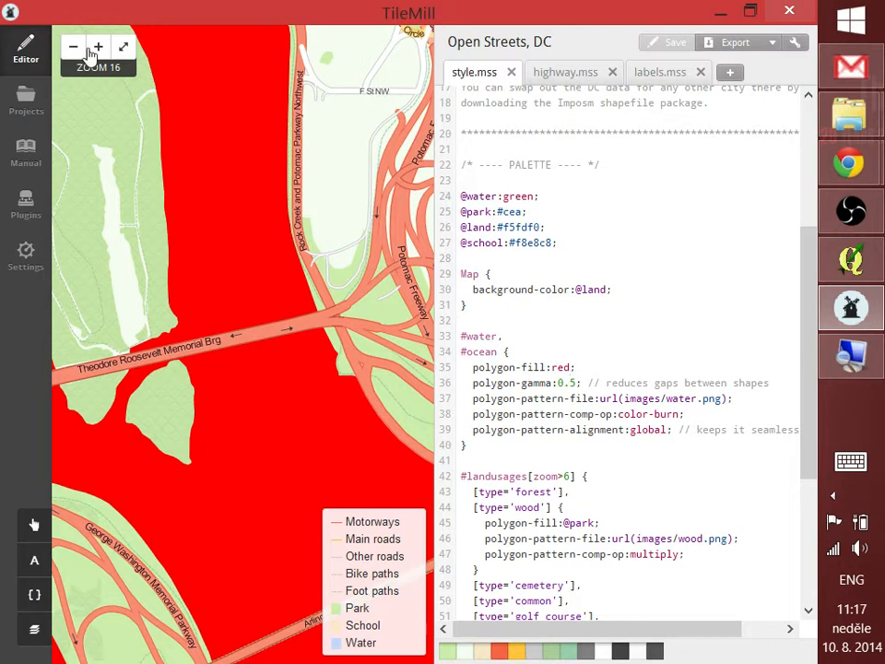
# - Inspect the recoloured water on the map from zoom 13 to zoom 18, highlighting the polygon-fill:red line
pyautogui.click(73, 46)
pyautogui.click(73, 46)
pyautogui.click(72, 46)
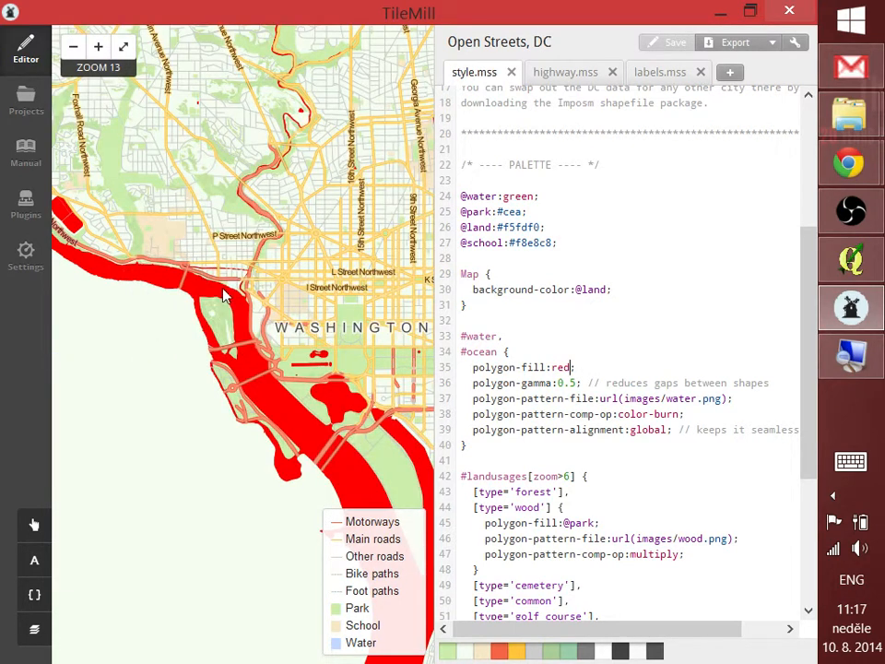
pyautogui.write(';')
pyautogui.doubleClick(542, 367)
pyautogui.click(542, 367)
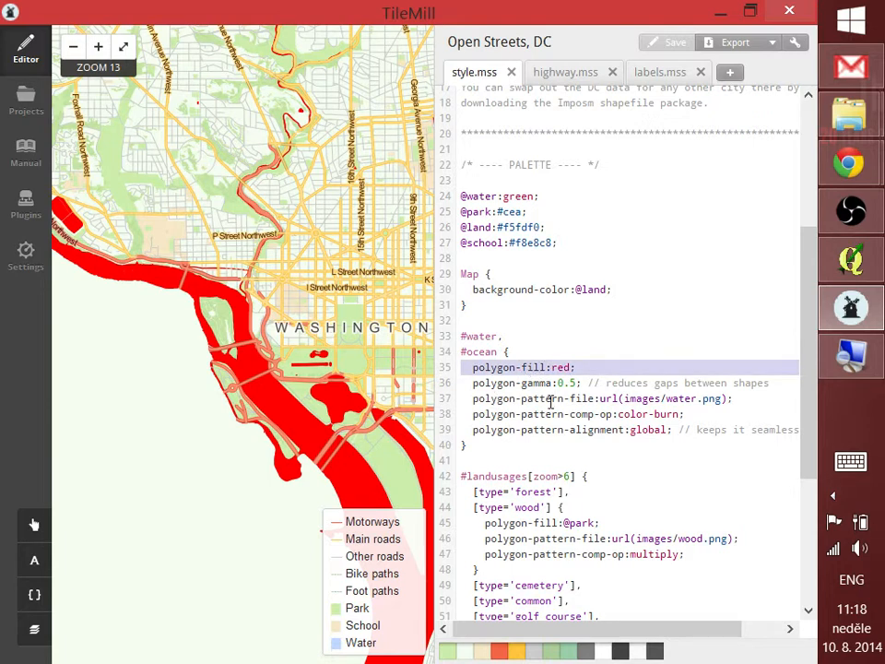
pyautogui.scroll(5, 271, 403)
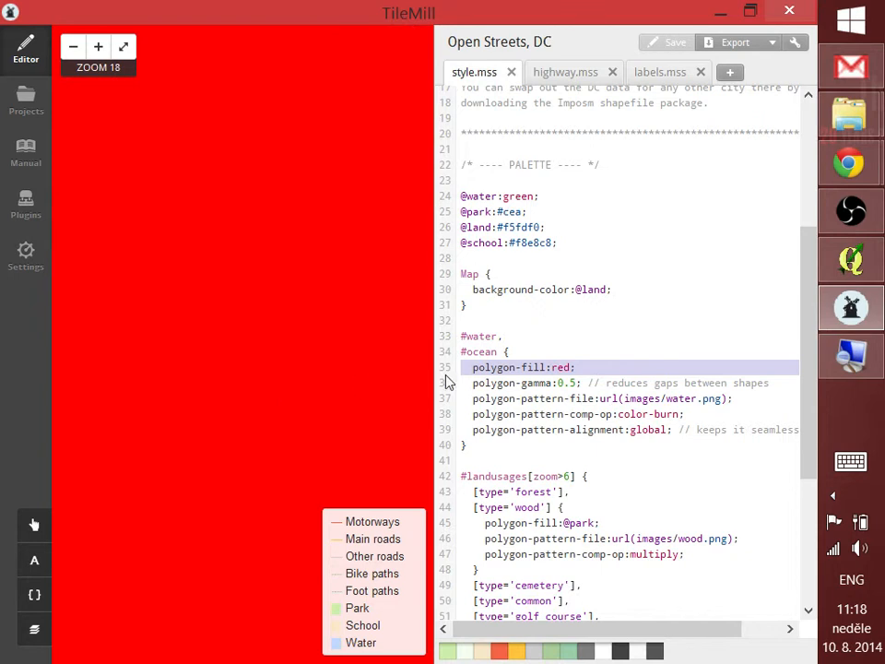
# - Change the #water, #ocean polygon-fill to blue and save the project, highlighting the three polygon-pattern lines of the rule
pyautogui.doubleClick(558, 368)
pyautogui.write('blue')
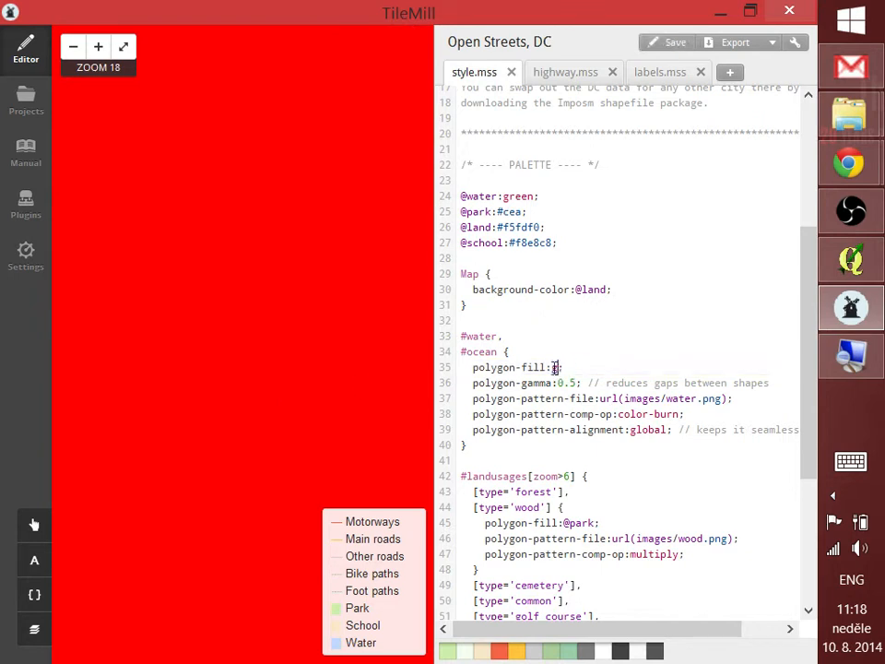
pyautogui.hotkey('ctrl', 's')
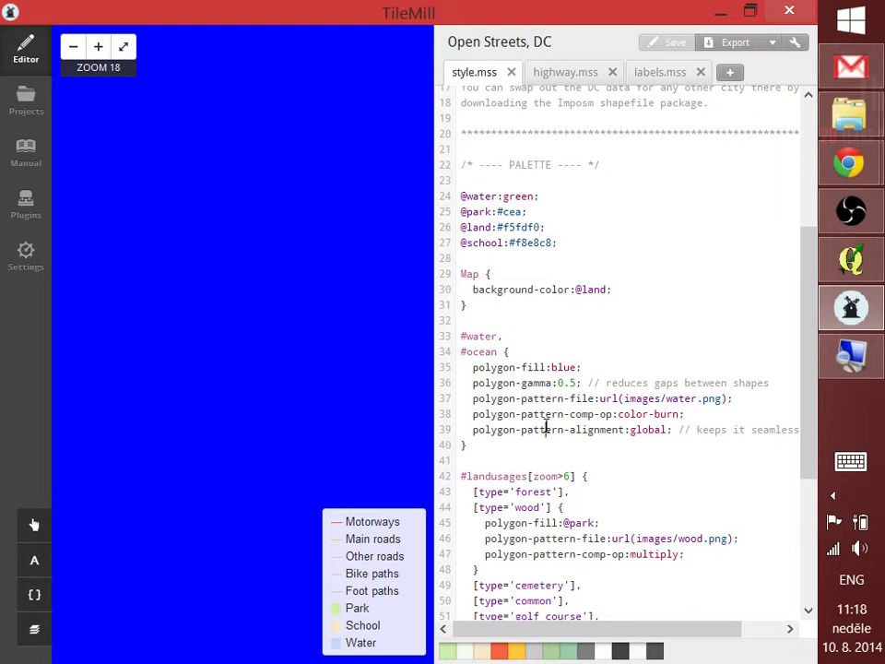
pyautogui.moveTo(545, 426); pyautogui.dragTo(542, 405)
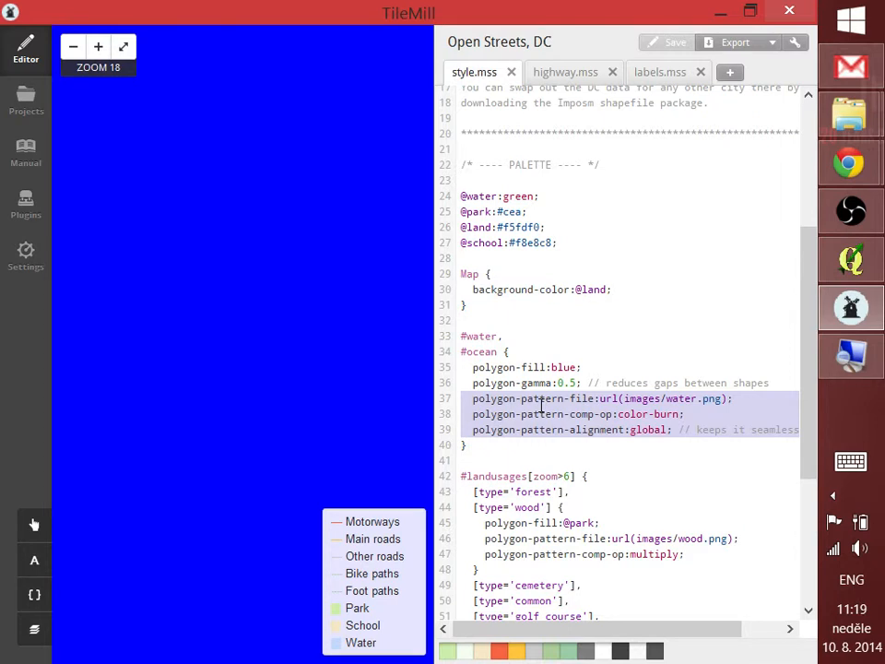
pyautogui.hotkey('alt', 'Tab')
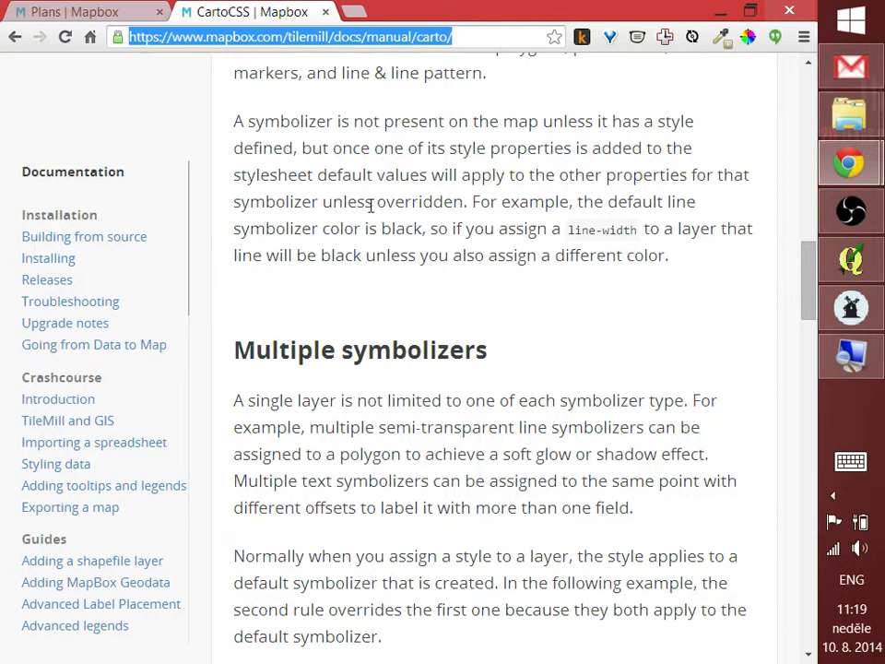
pyautogui.click(320, 225)
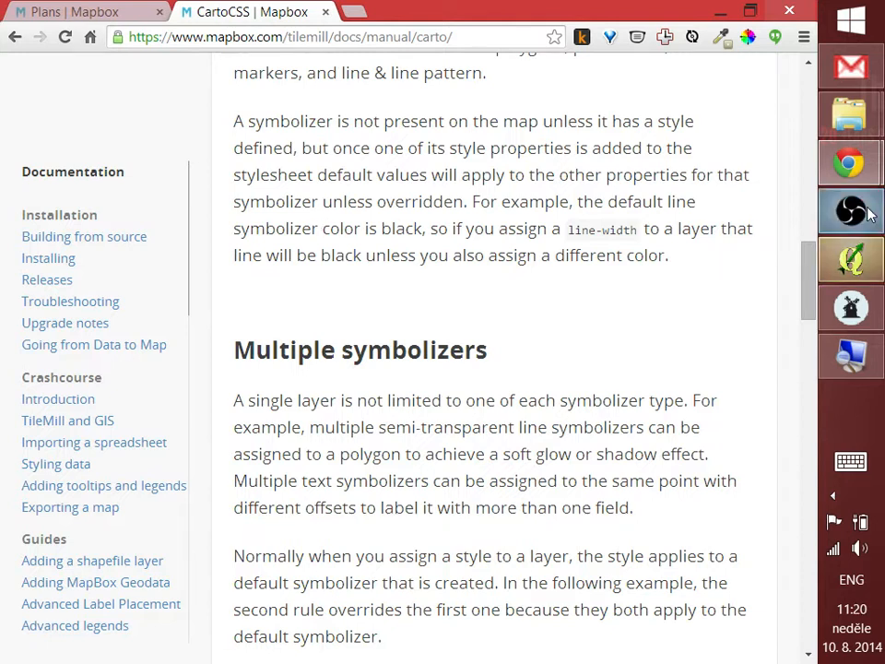
pyautogui.moveTo(869, 213)
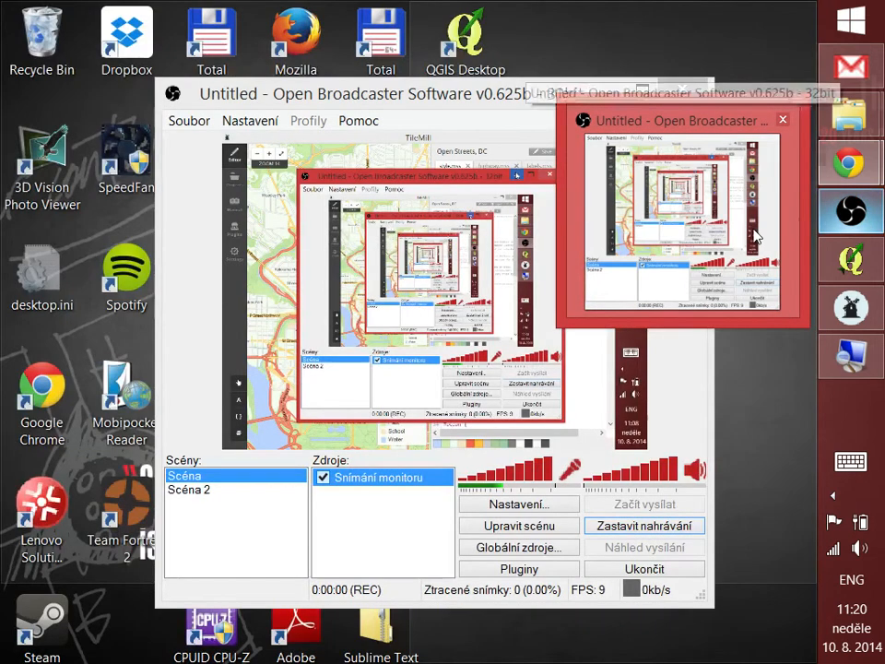
pyautogui.click(682, 240)
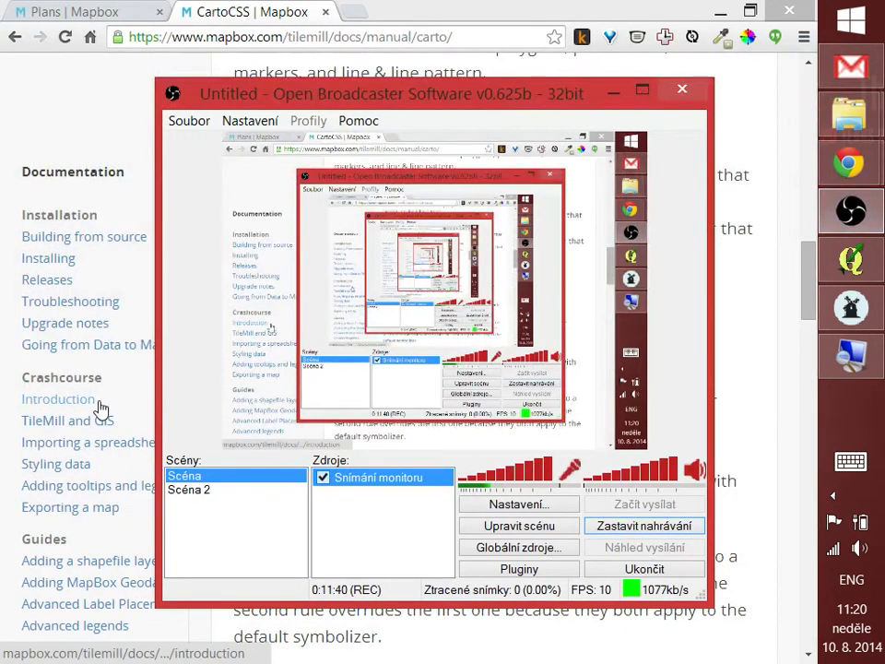
pyautogui.click(111, 123)
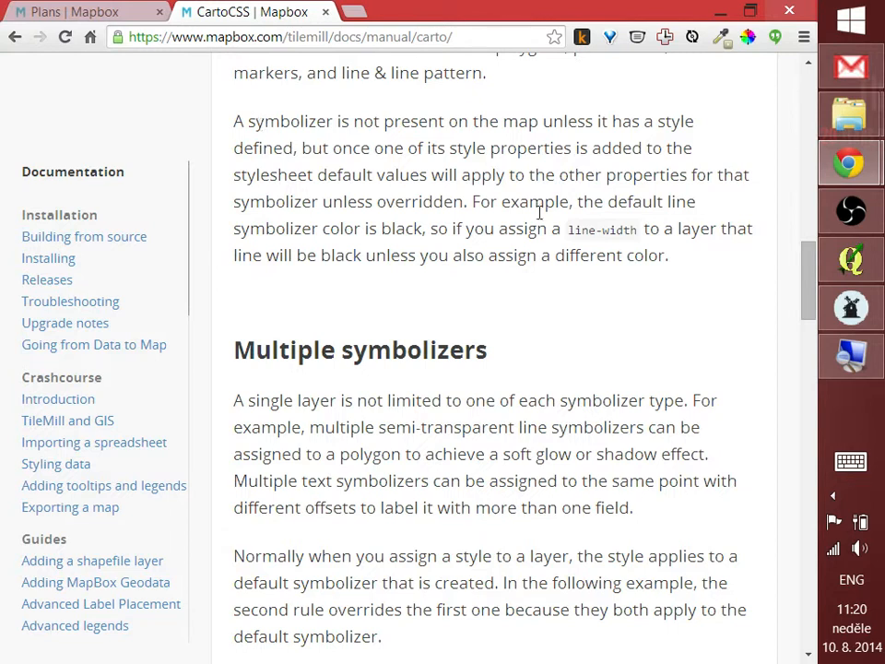
pyautogui.click(849, 260)
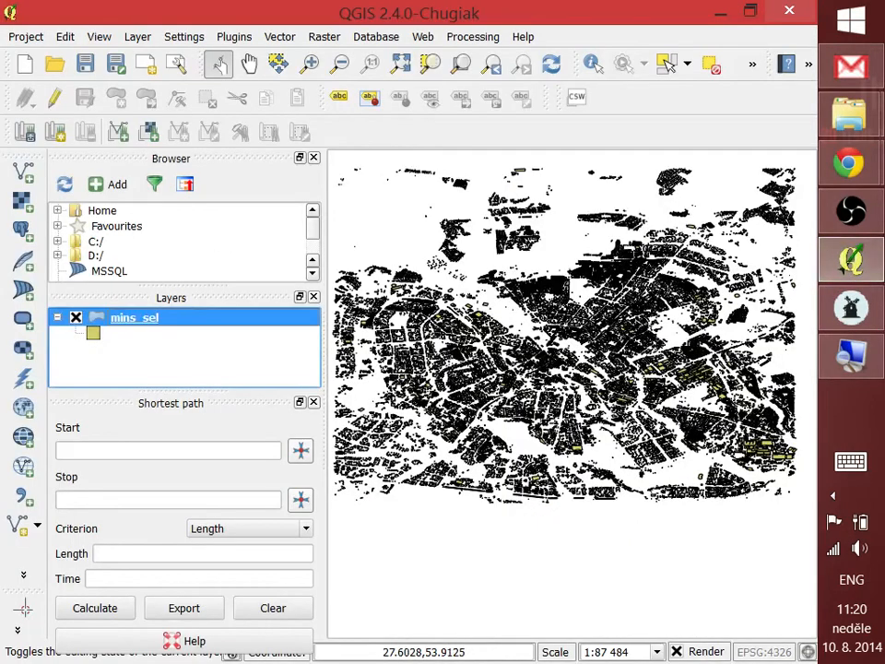
# - Switch to TileMill and start a new project with the filename buildings-minsk
pyautogui.click(850, 308)
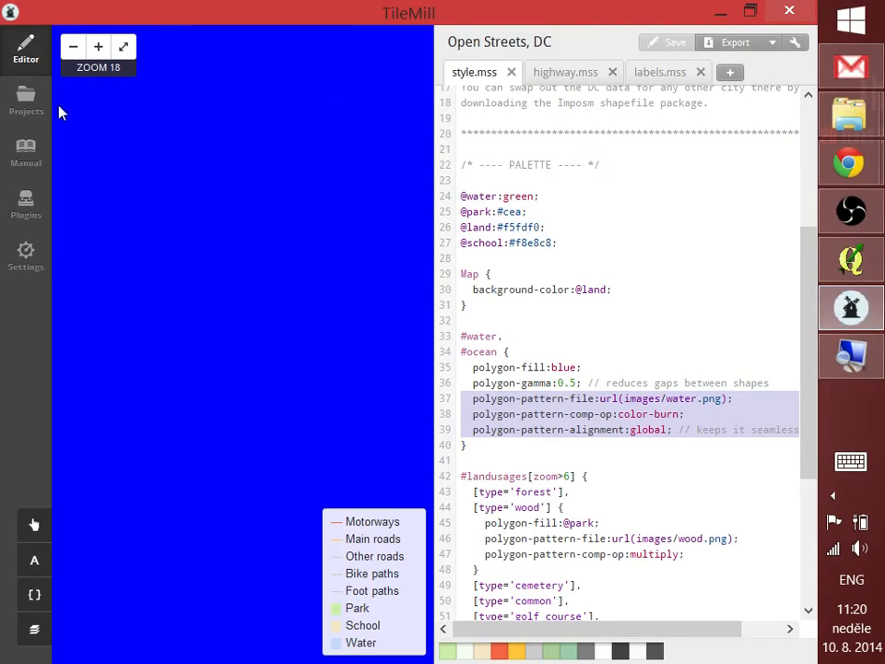
pyautogui.click(33, 107)
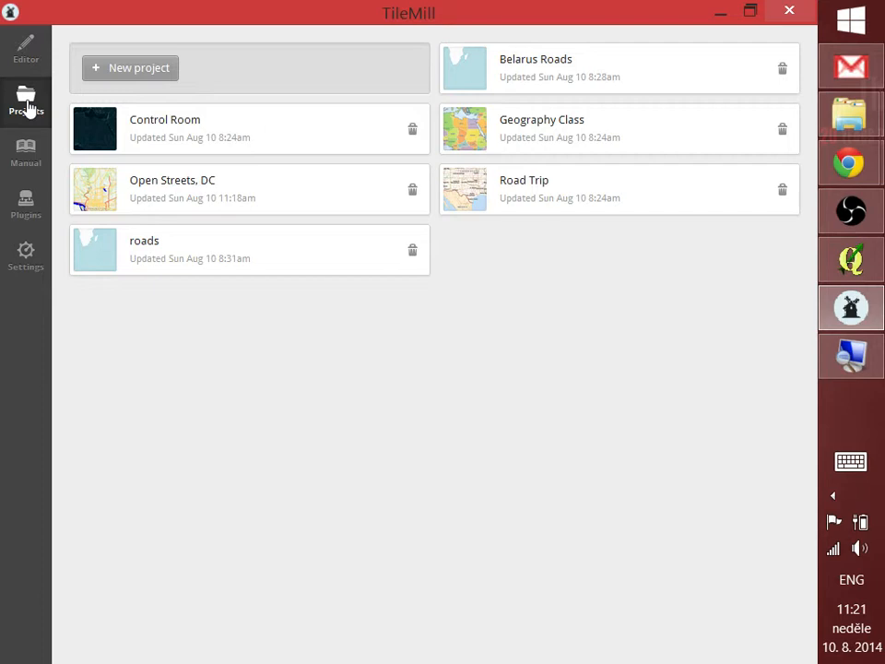
pyautogui.click(115, 72)
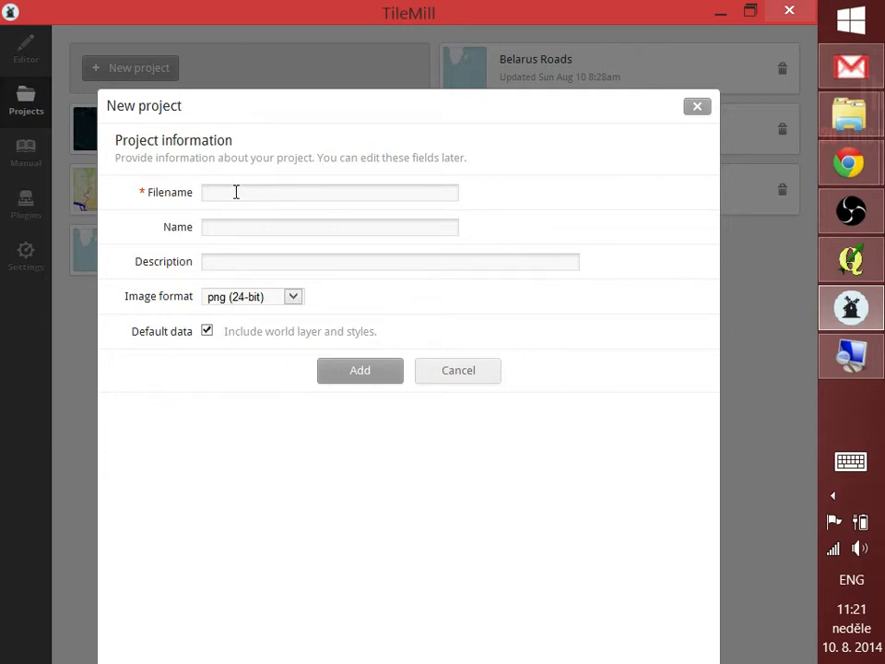
pyautogui.write('building')
pyautogui.write('s-')
pyautogui.write('mas')
pyautogui.press('BackSpace')
pyautogui.press('BackSpace')
pyautogui.write('insk')
# - Name the project "Large buildings in Minsk" and describe it as "Map of biggest buildings in Minsk for TOL workshop"
pyautogui.press('Tab')
pyautogui.write('Building')
pyautogui.hotkey('ctrl', 'a')
pyautogui.press('BackSpace')
pyautogui.write('Large buildings in ')
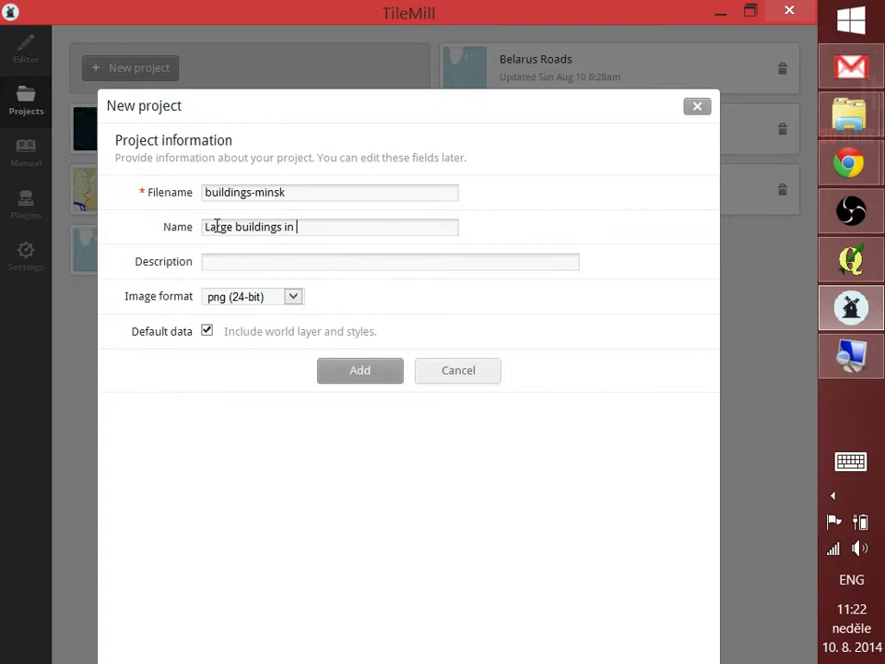
pyautogui.write('Minsk')
pyautogui.press('Tab')
pyautogui.write('Map of bigge')
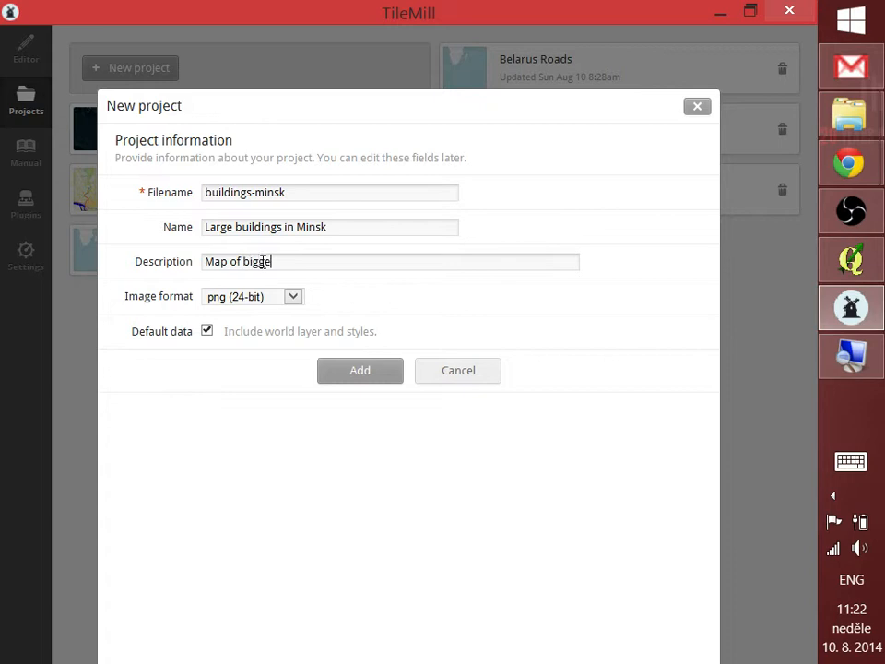
pyautogui.write('st buildings in Minsk')
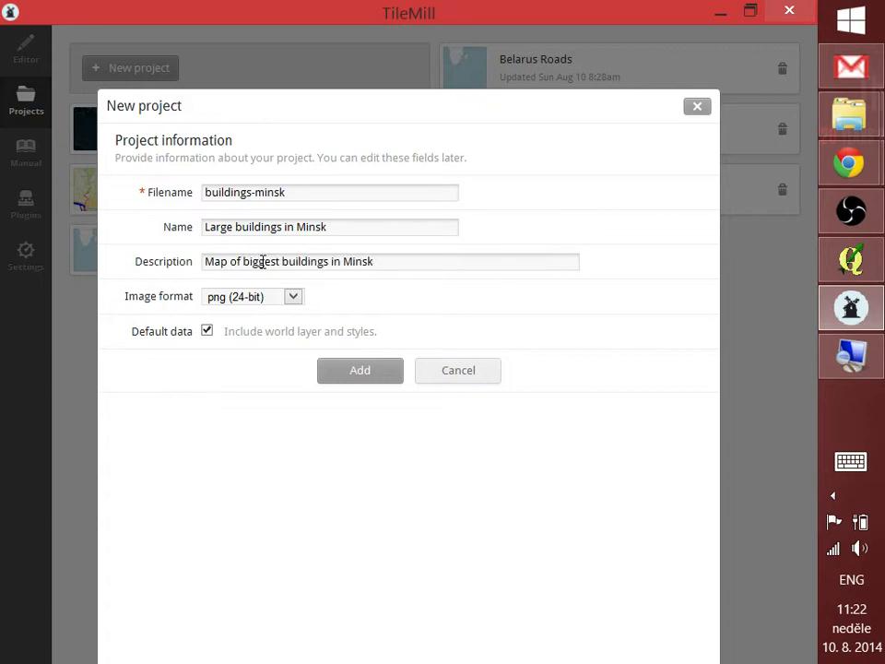
pyautogui.write(' for TOL workshop')
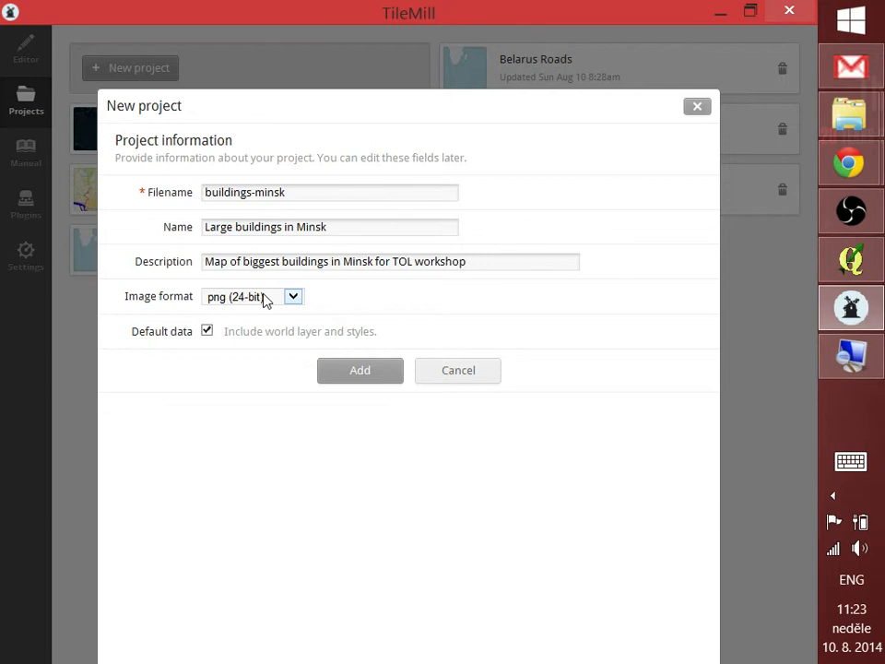
# - Create the project with the png (24-bit) image format and open it for editing
pyautogui.click(265, 301)
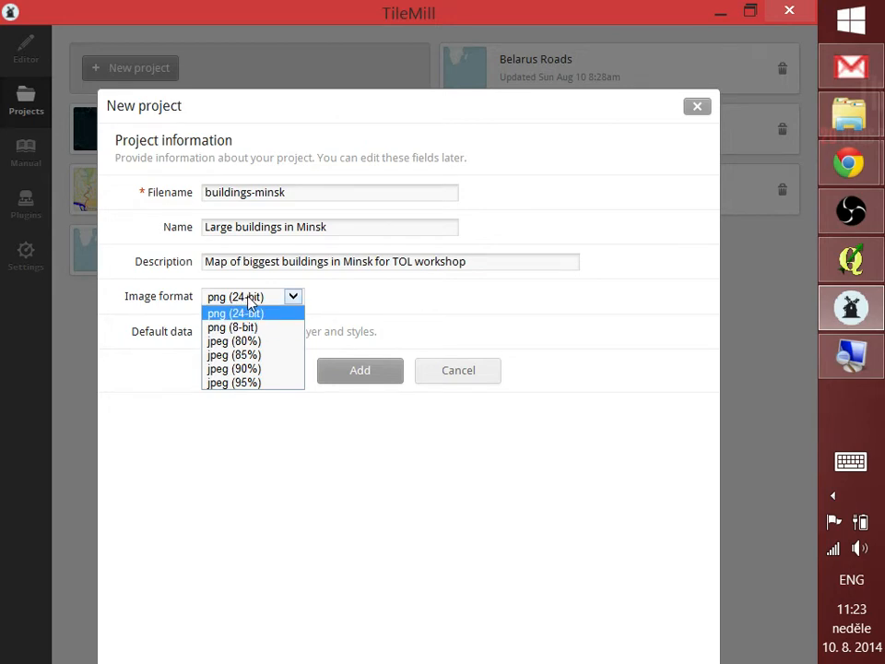
pyautogui.click(249, 313)
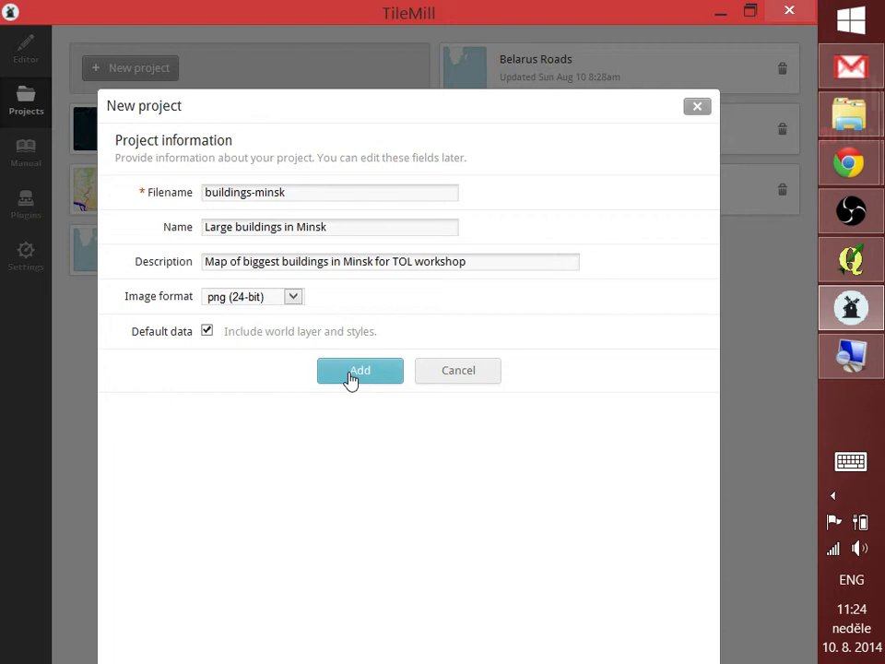
pyautogui.click(349, 378)
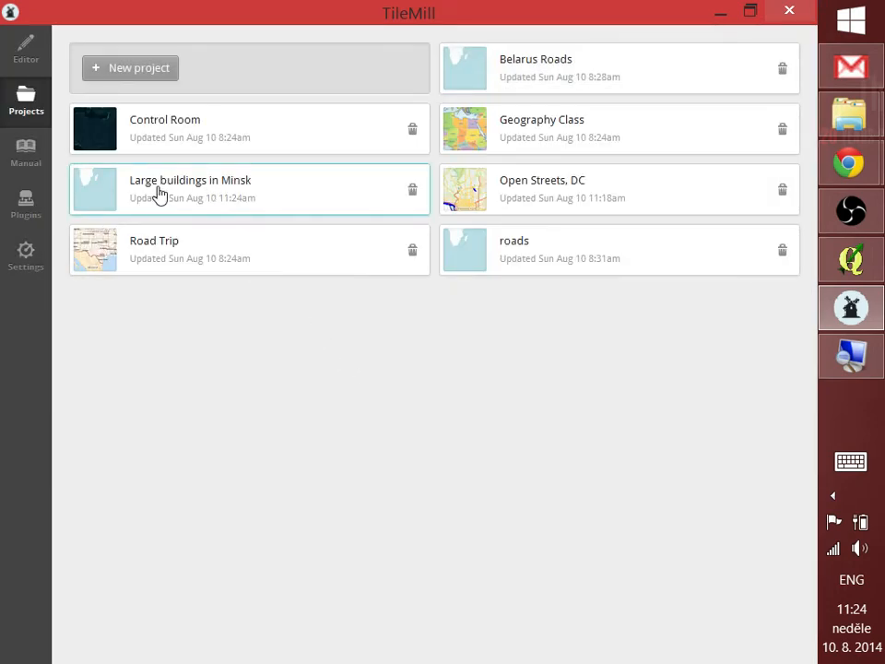
pyautogui.click(217, 194)
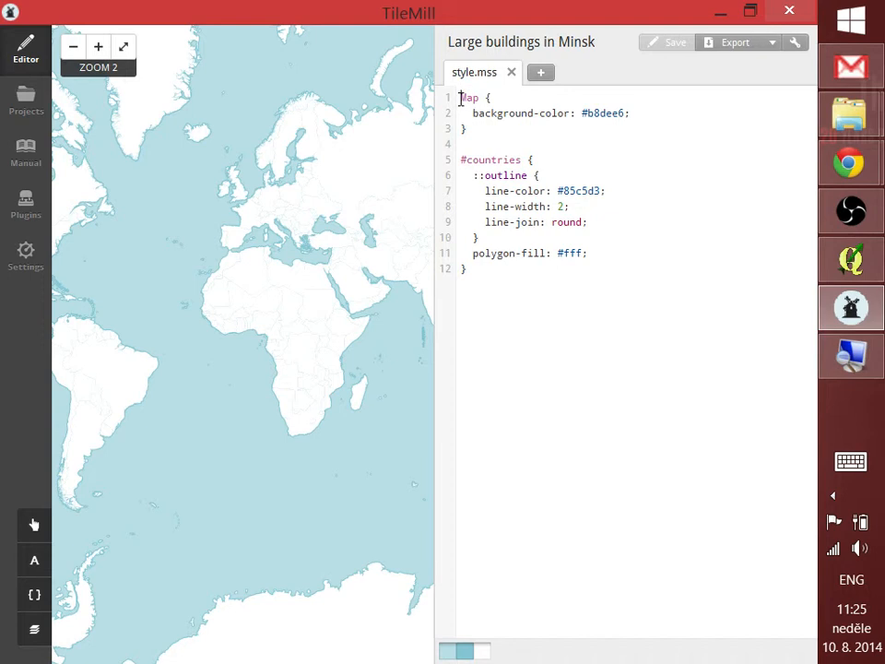
# - Highlight the default stylesheet, set the #countries outline line-color to red and save the project
pyautogui.moveTo(460, 97); pyautogui.dragTo(559, 314)
pyautogui.click(559, 315)
pyautogui.doubleClick(576, 190)
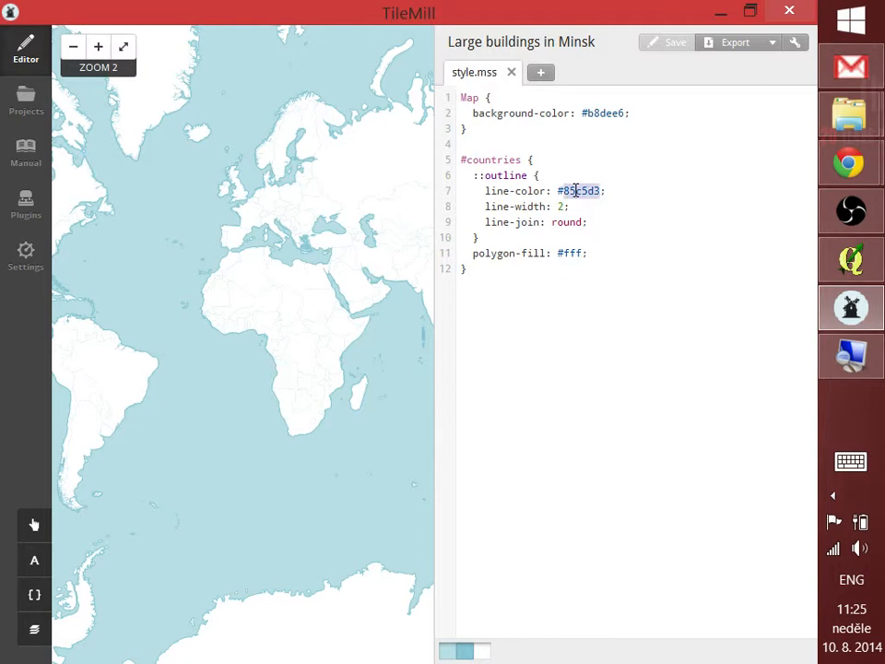
pyautogui.press('BackSpace')
pyautogui.press('BackSpace')
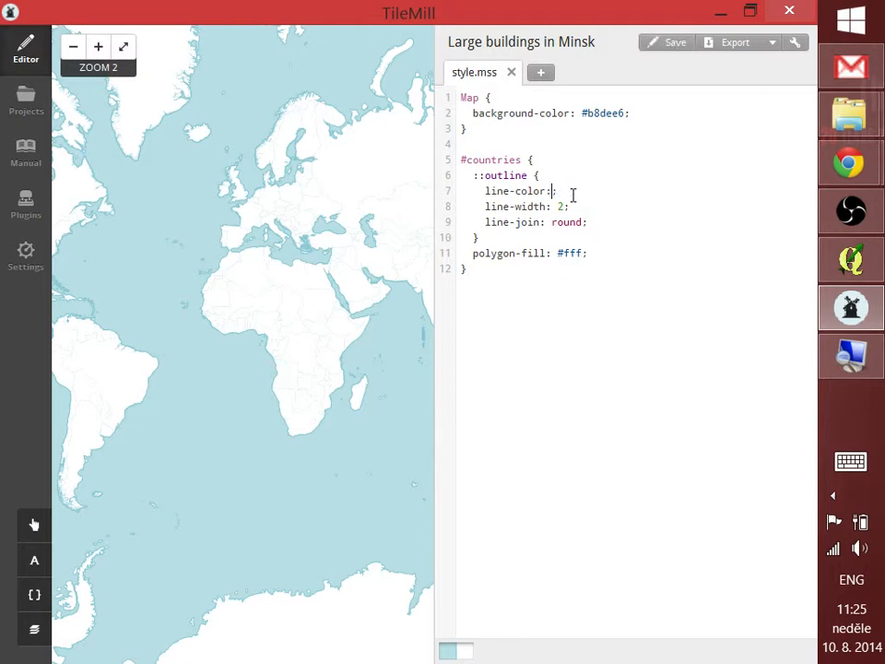
pyautogui.write('red')
pyautogui.hotkey('ctrl', 's')
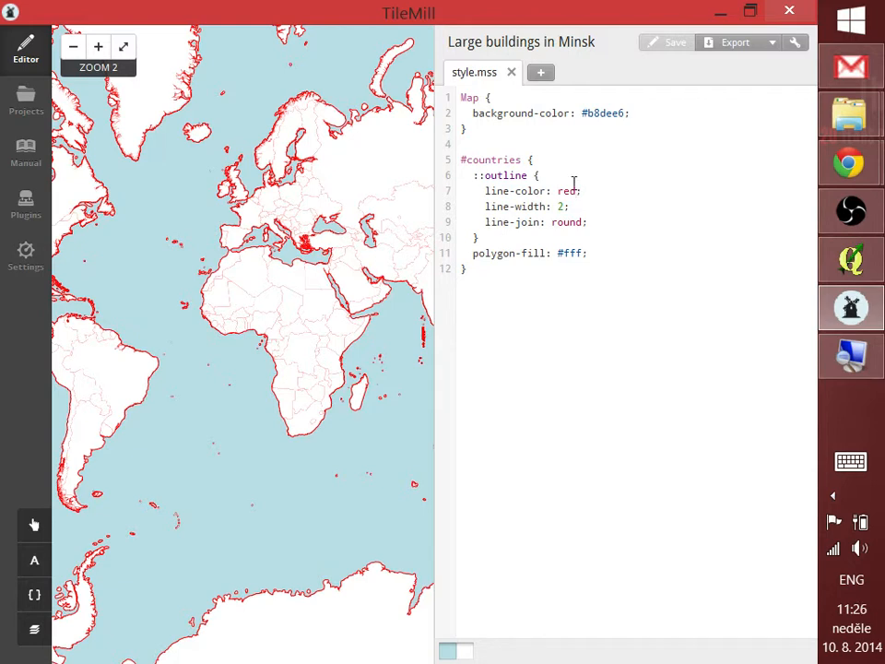
# - Restore the #countries outline line-color to #85c5d3 and save the project
pyautogui.press('BackSpace')
pyautogui.press('BackSpace')
pyautogui.press('BackSpace')
pyautogui.press('BackSpace')
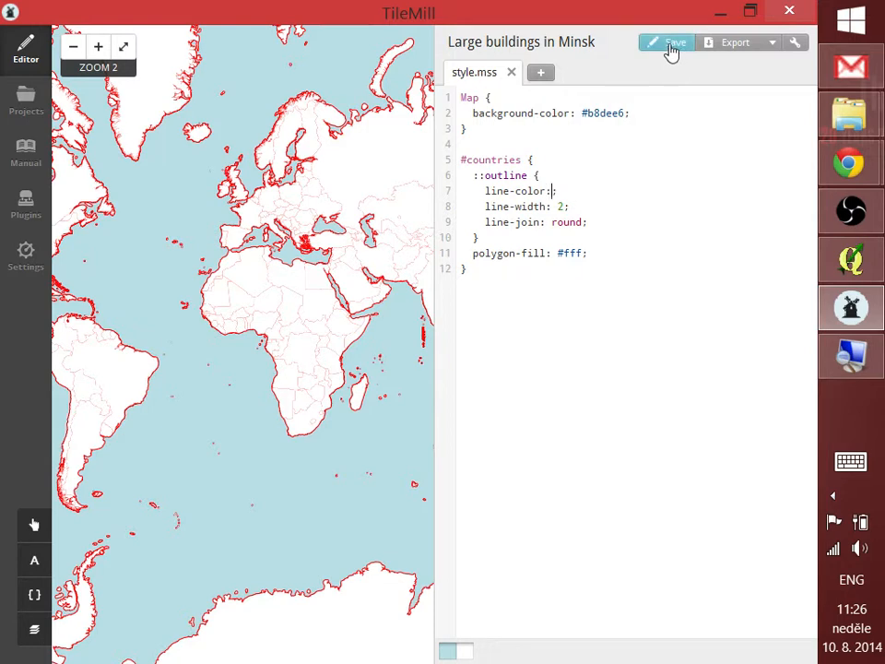
pyautogui.write('#85c5d3')
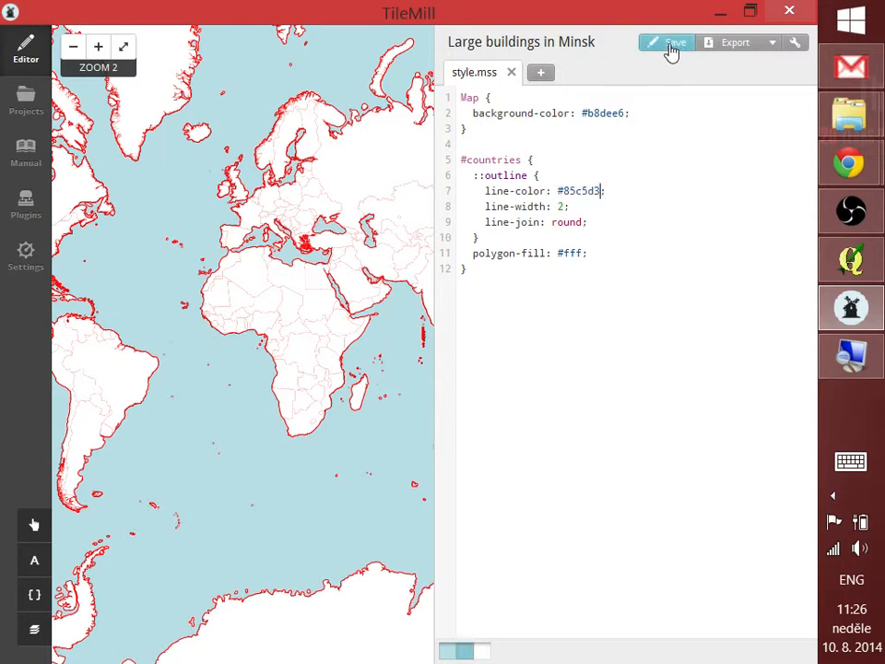
pyautogui.click(672, 48)
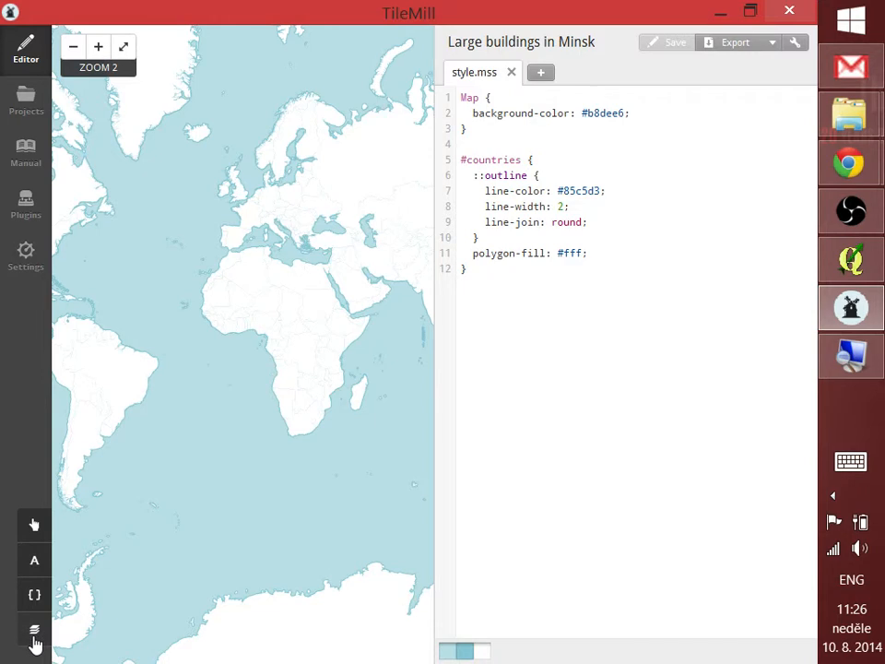
# - Show the project's layer list and the blank form for adding a layer, and highlight the #countries selector in the stylesheet
pyautogui.click(33, 636)
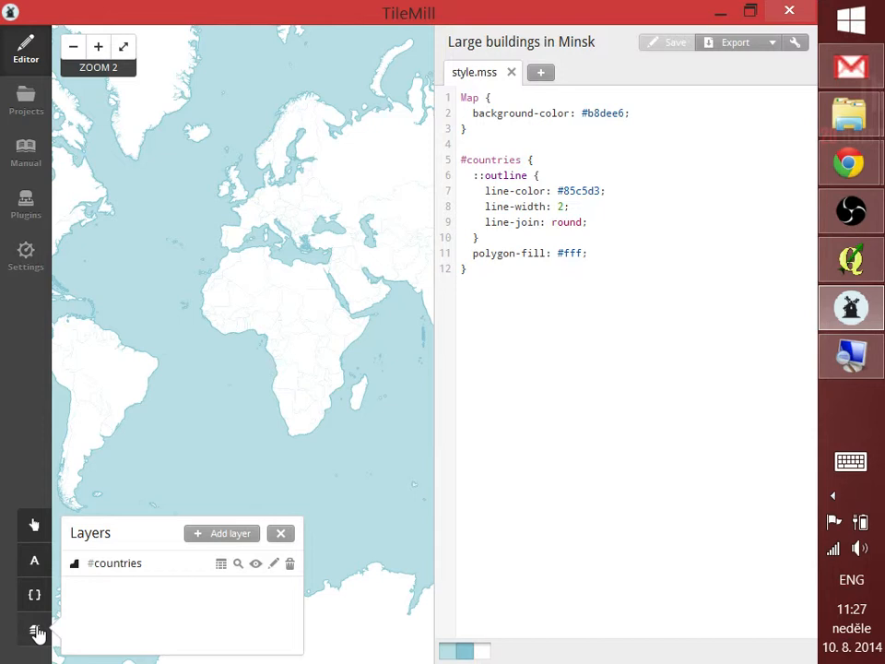
pyautogui.click(235, 535)
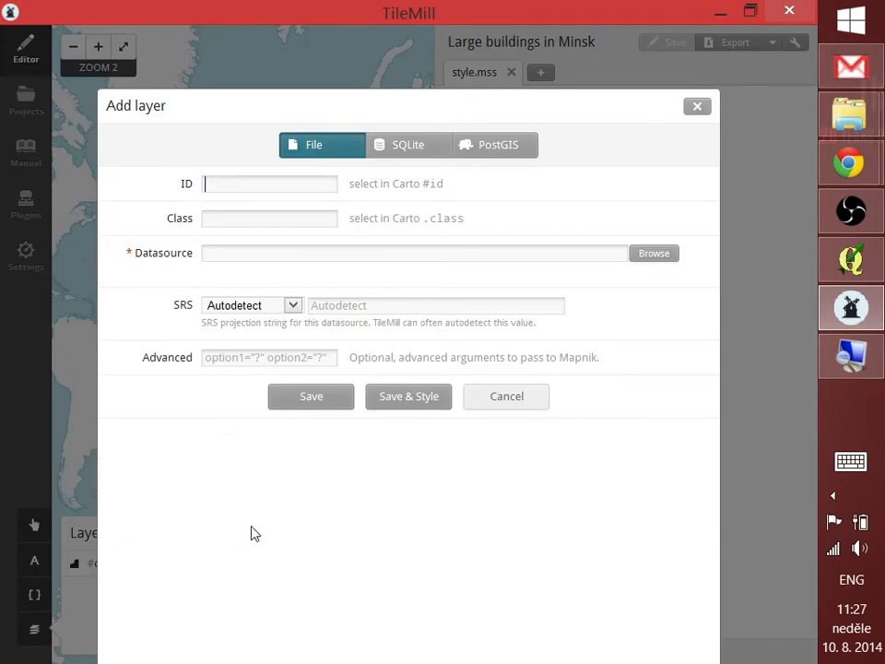
pyautogui.click(378, 402)
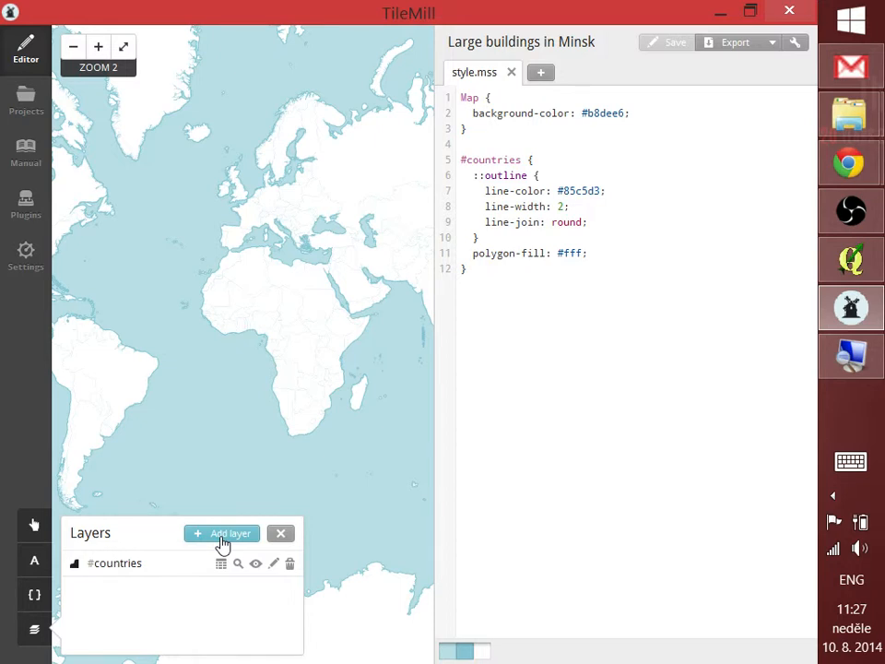
pyautogui.click(35, 636)
pyautogui.click(34, 636)
pyautogui.click(208, 545)
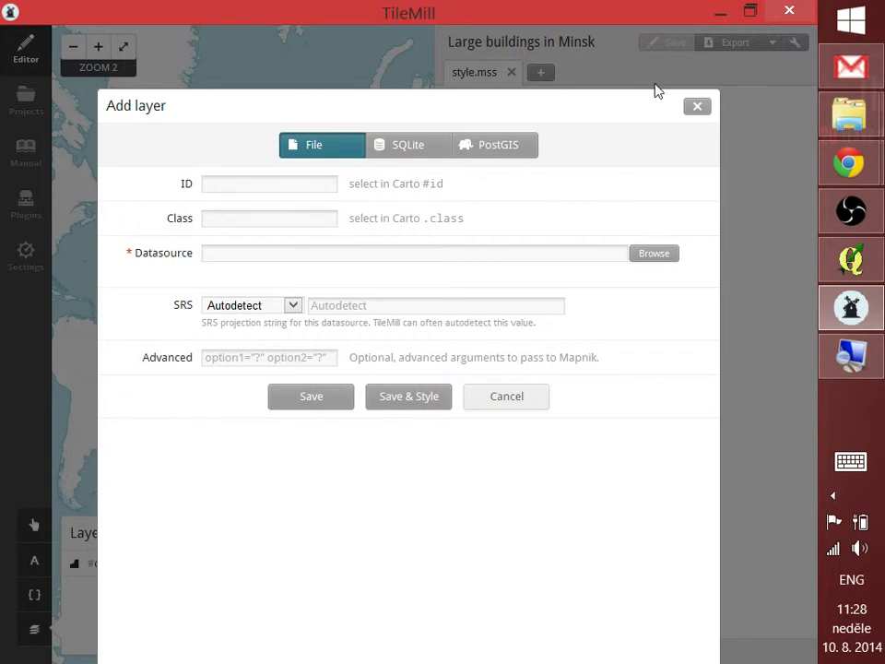
pyautogui.click(696, 107)
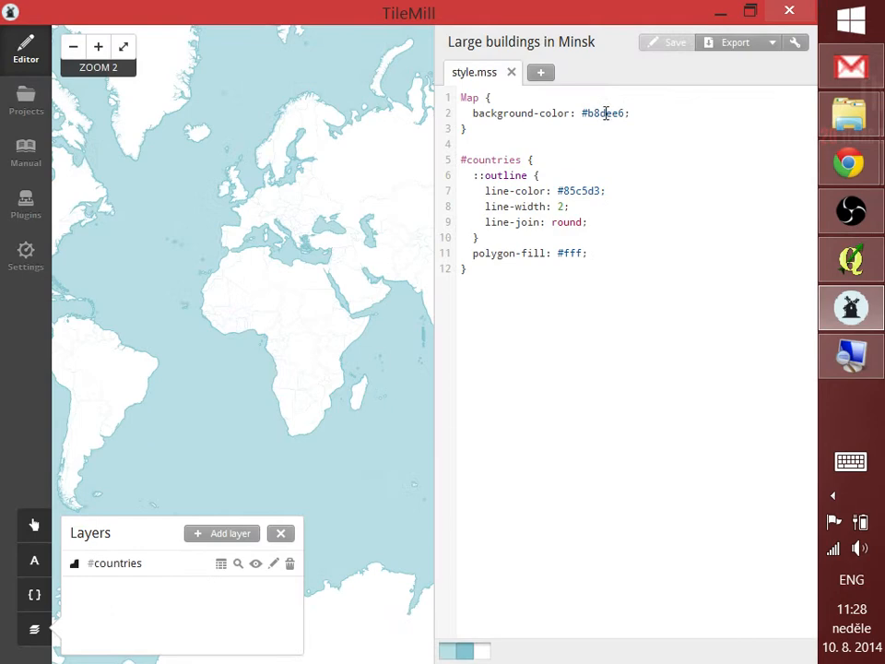
pyautogui.doubleClick(488, 159)
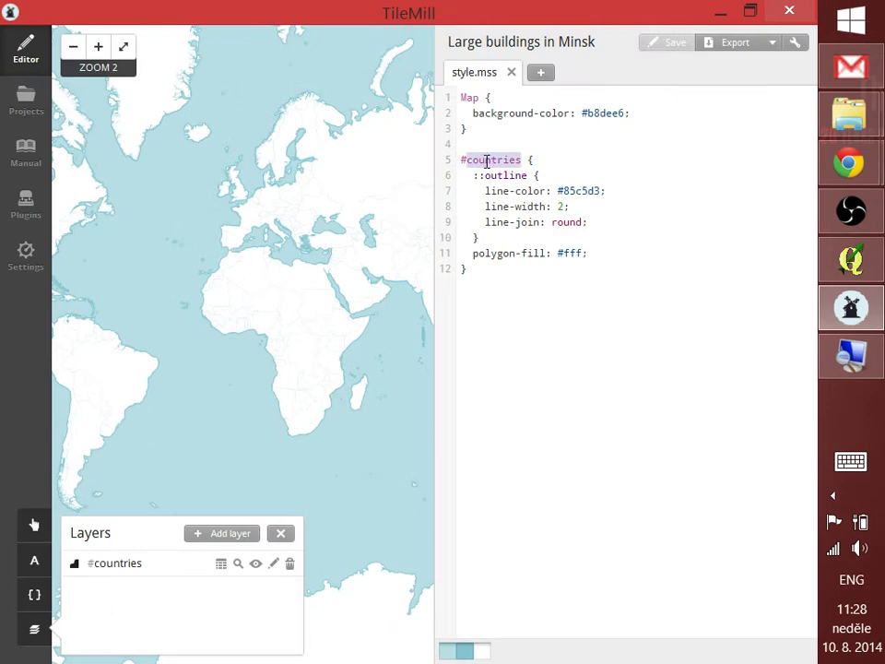
# - Start adding a file-based layer with the ID minsk and the class buildings
pyautogui.click(197, 539)
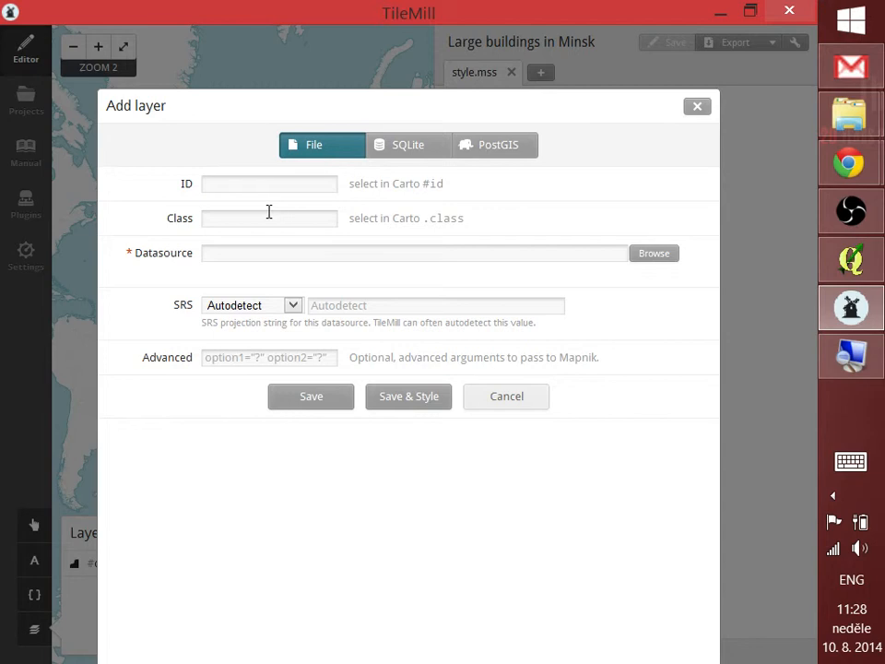
pyautogui.write('bi')
pyautogui.press('BackSpace')
pyautogui.write('uildings')
pyautogui.click(272, 217)
pyautogui.doubleClick(262, 178)
pyautogui.write('minsk')
pyautogui.press('Tab')
pyautogui.write('buildings')
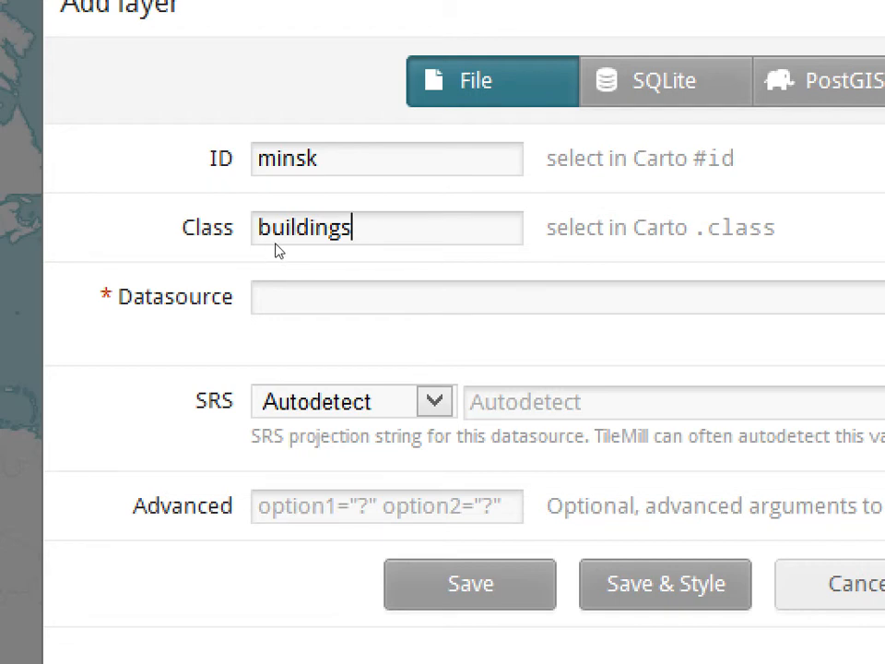
pyautogui.press('Tab')
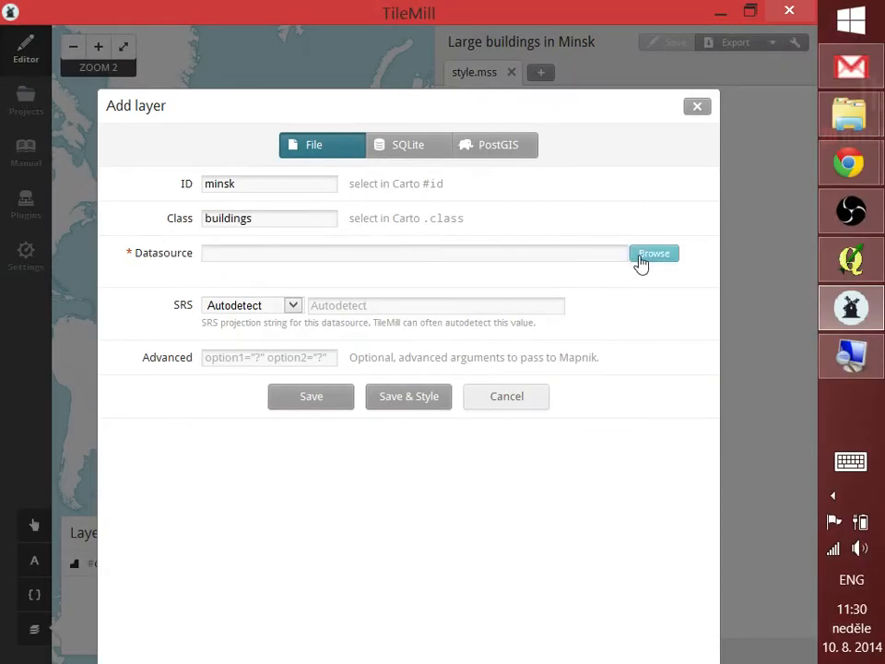
# - Start browsing for the new layer's datasource file, and switch to File Explorer to view the Documents folder
pyautogui.click(646, 262)
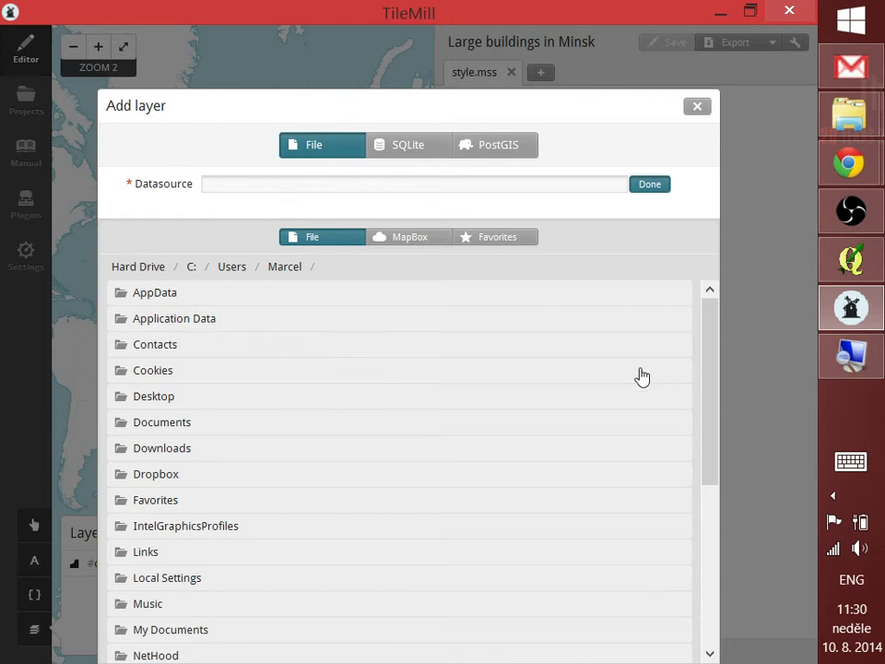
pyautogui.moveTo(709, 346); pyautogui.dragTo(793, 223)
pyautogui.moveTo(862, 127)
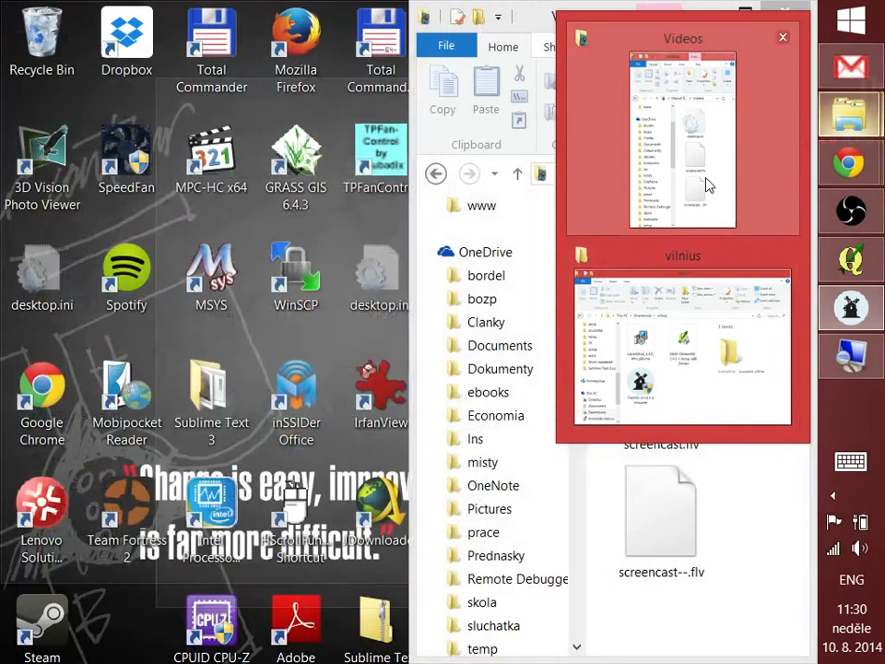
pyautogui.click(707, 186)
pyautogui.click(437, 175)
pyautogui.click(437, 175)
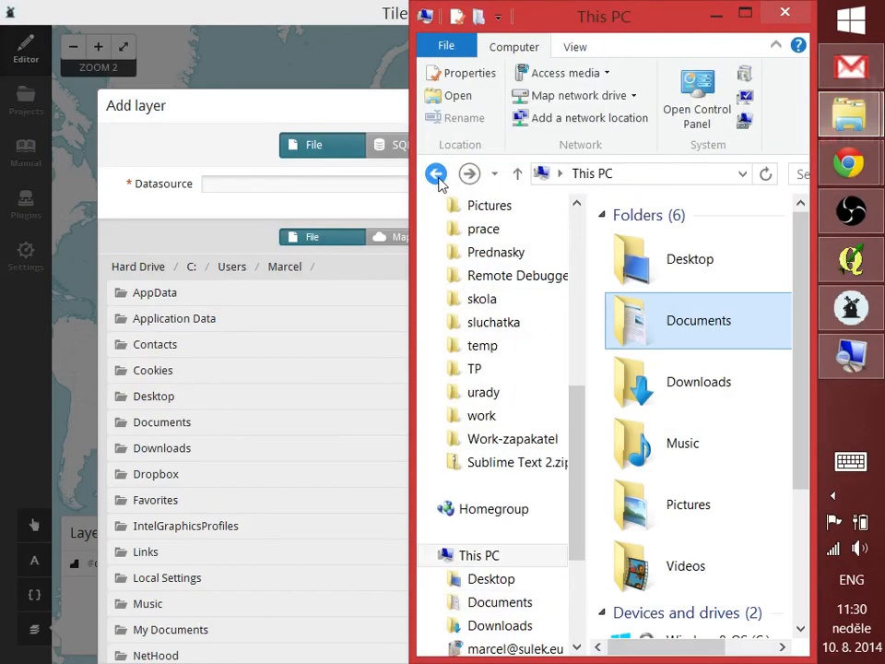
pyautogui.doubleClick(661, 333)
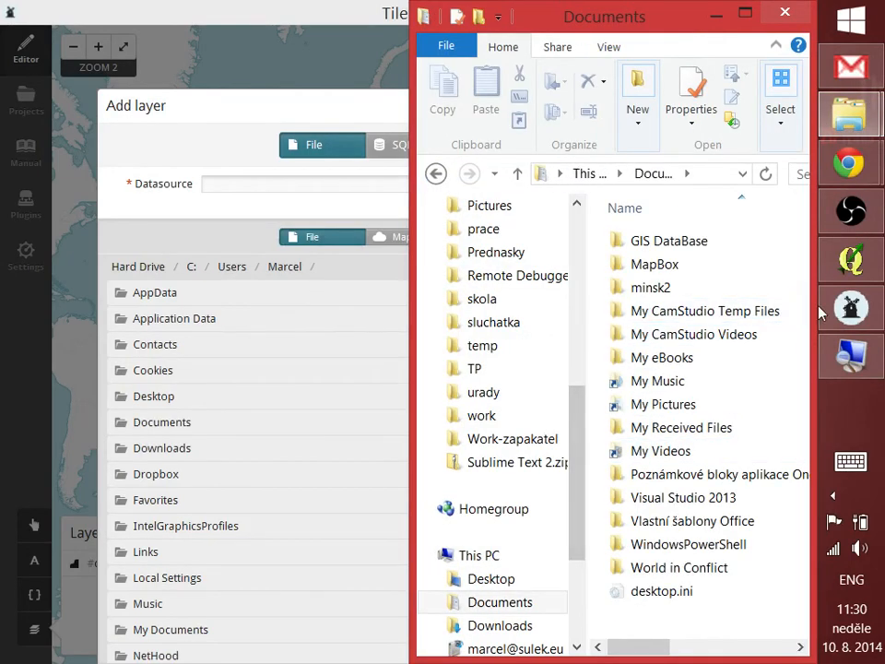
# - Switch to QGIS, check the mins_sel layer's source path in its general properties, and compare it with the Documents folder
pyautogui.click(850, 260)
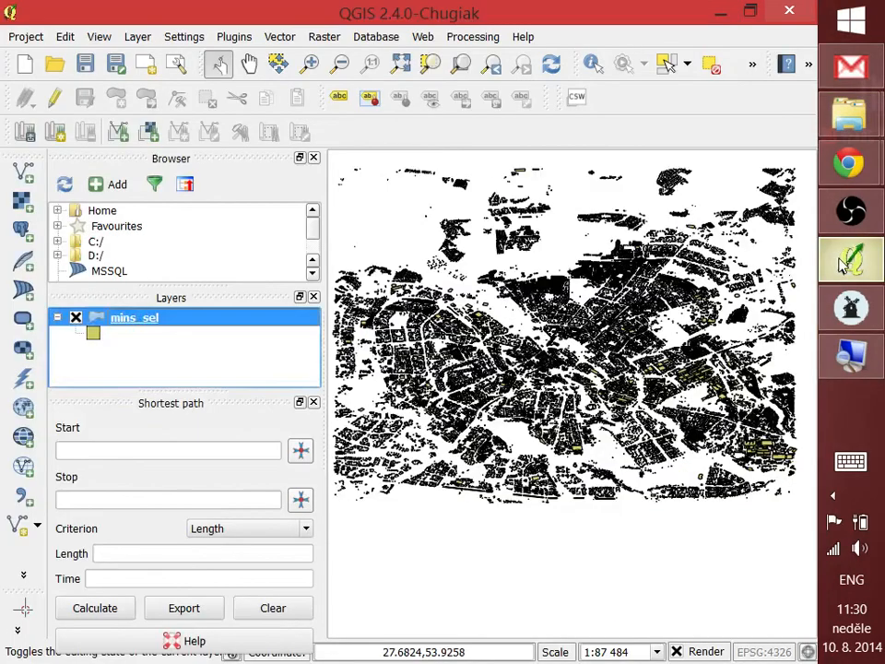
pyautogui.rightClick(127, 319)
pyautogui.click(177, 318)
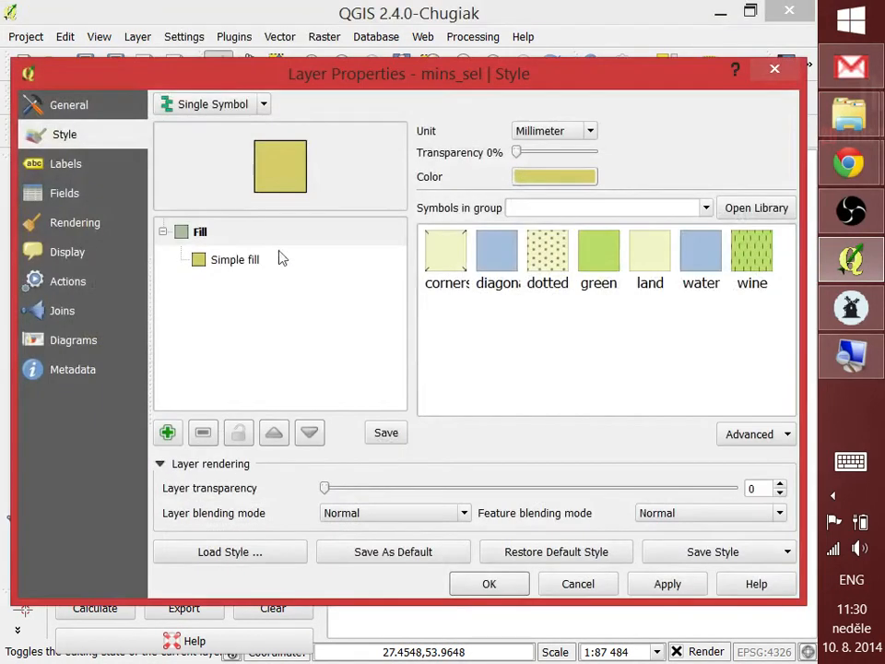
pyautogui.click(74, 105)
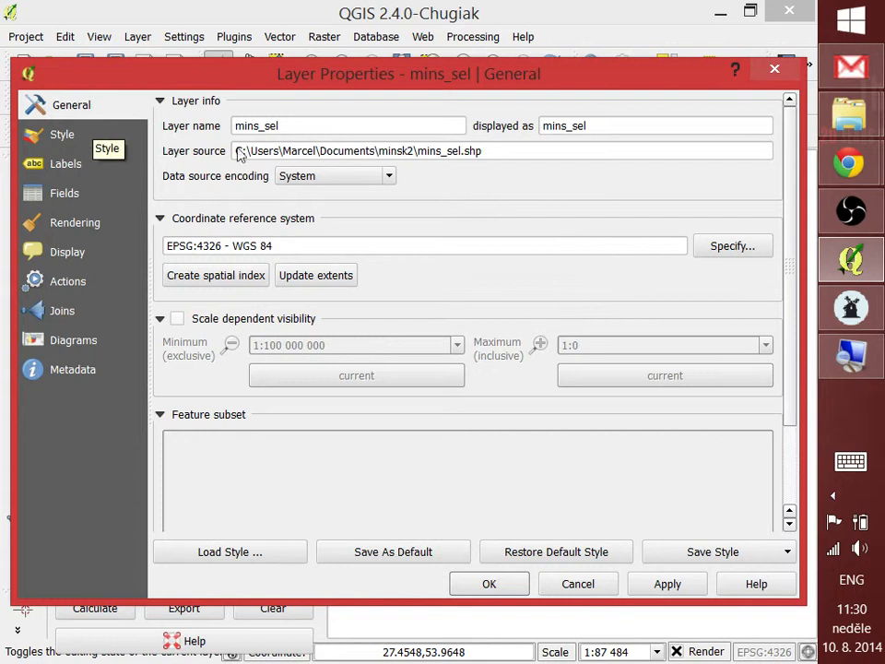
pyautogui.hotkey('alt', 'Tab')
pyautogui.hotkey('alt', 'Tab')
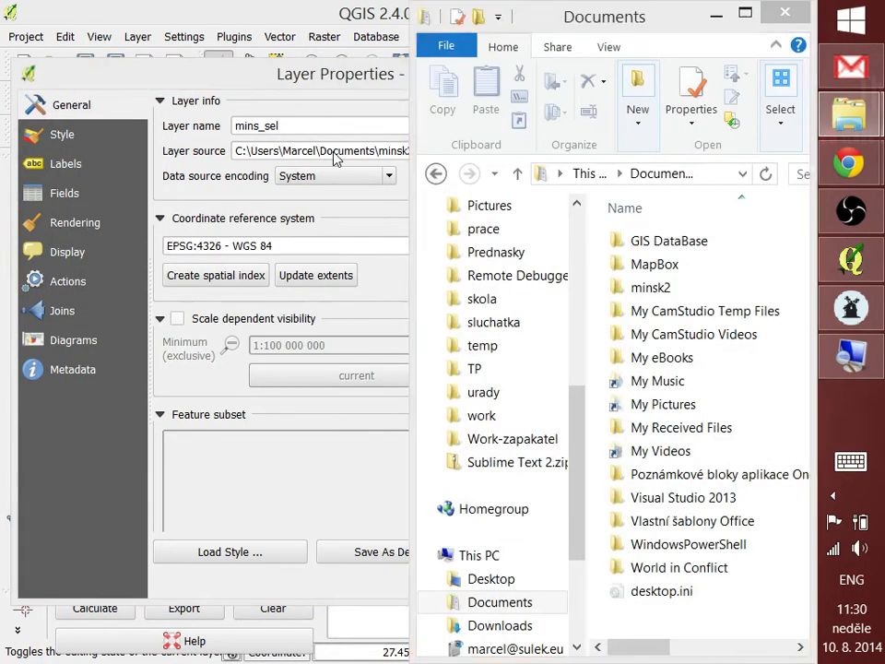
pyautogui.hotkey('alt', 'Tab')
pyautogui.hotkey('alt', 'Tab')
pyautogui.hotkey('alt', 'shift', 'Tab')
pyautogui.hotkey('alt', 'shift', 'Tab')
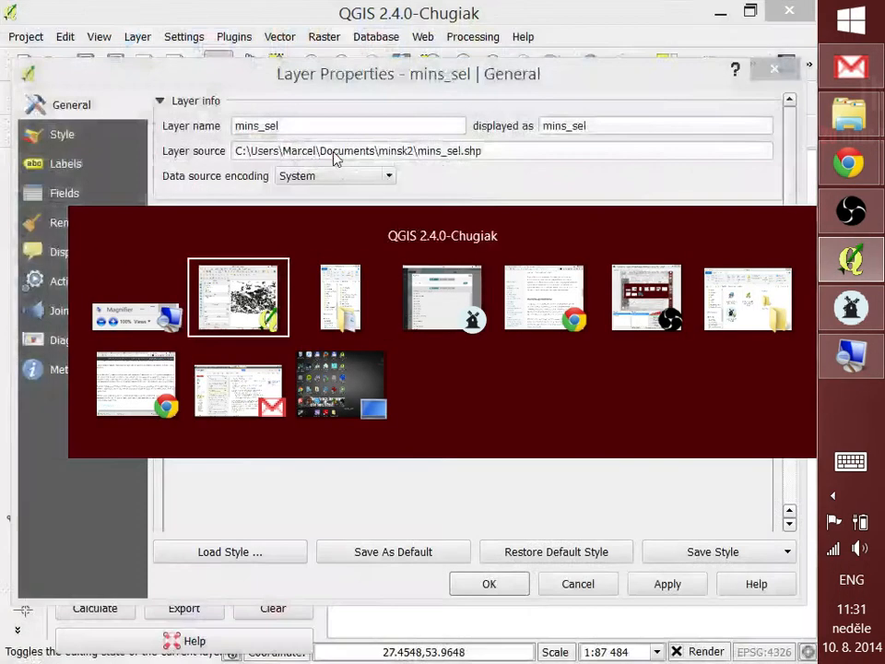
# - Switch back to TileMill and choose mins_sel.shp from the minsk2 folder in Documents as the datasource
pyautogui.hotkey('alt', 'Tab')
pyautogui.hotkey('alt', 'Tab')
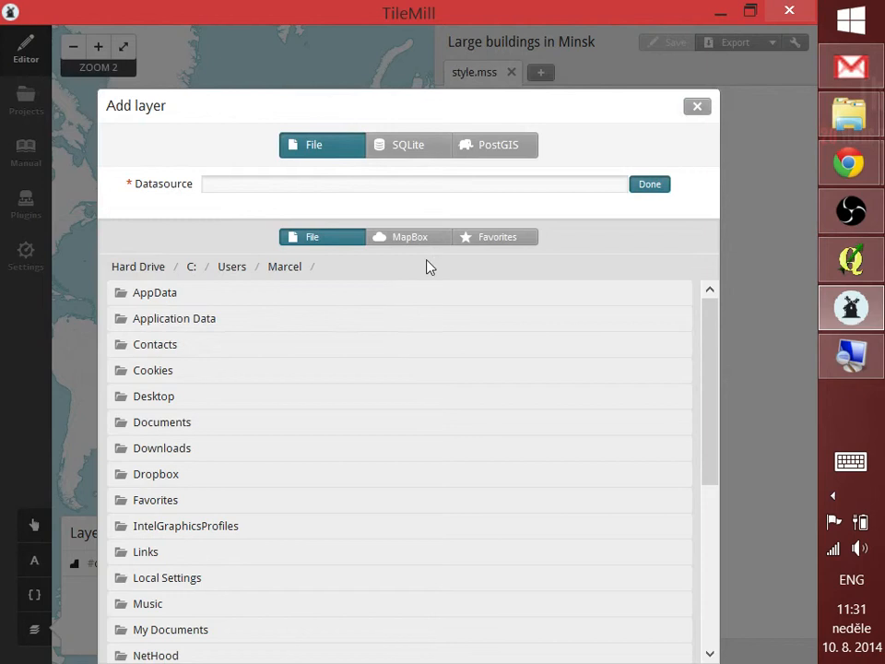
pyautogui.click(162, 422)
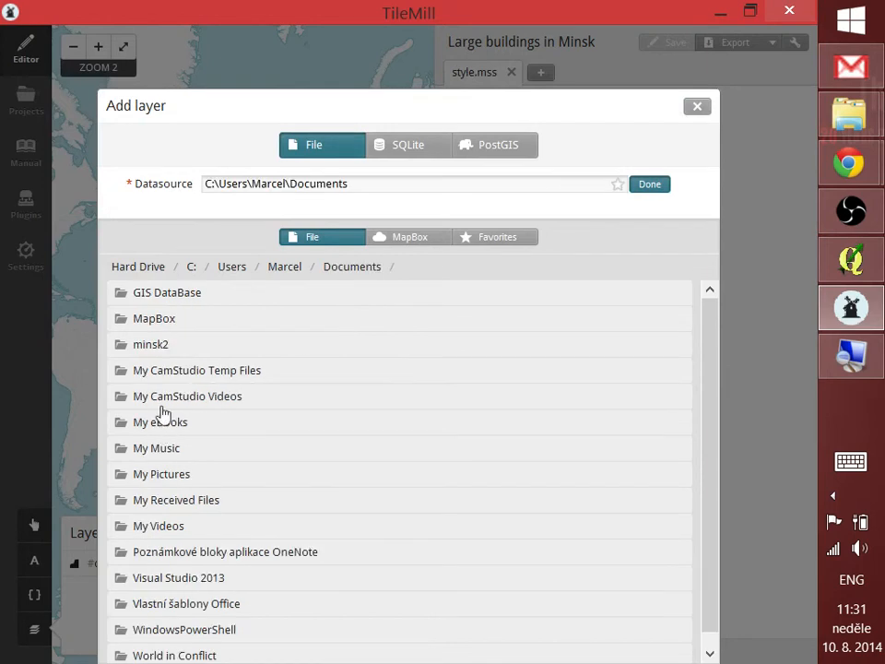
pyautogui.click(166, 342)
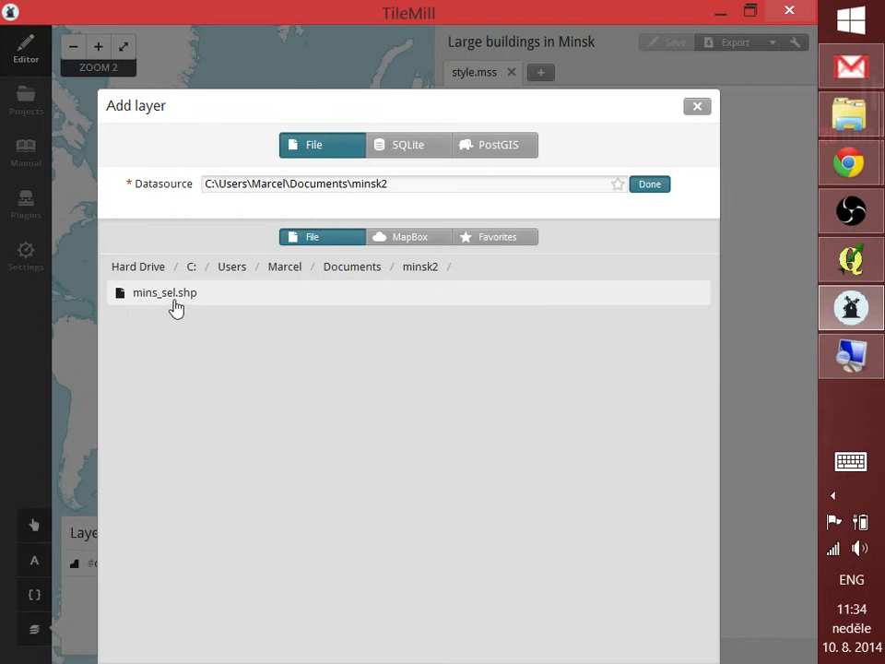
pyautogui.click(180, 308)
pyautogui.click(834, 215)
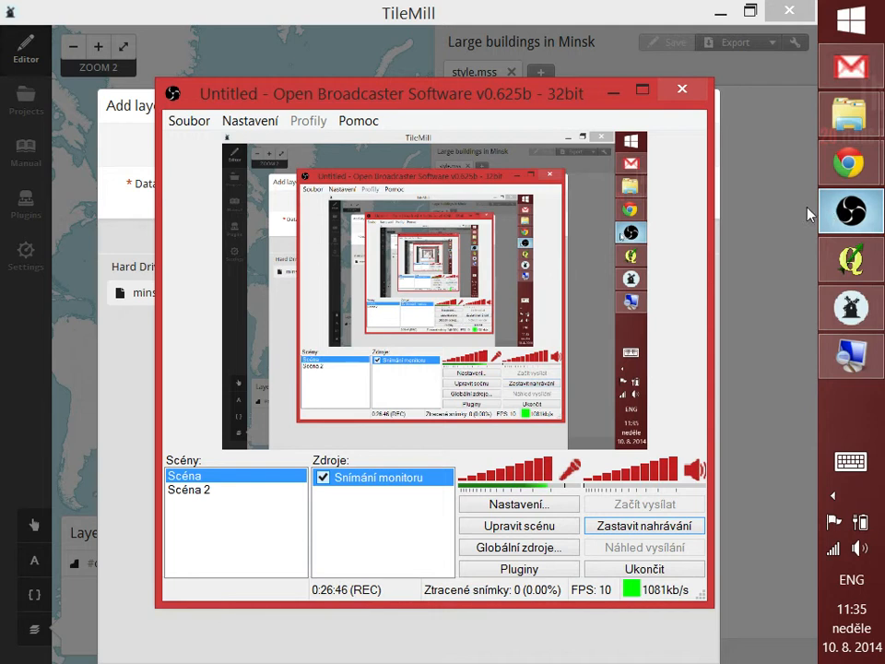
pyautogui.click(610, 92)
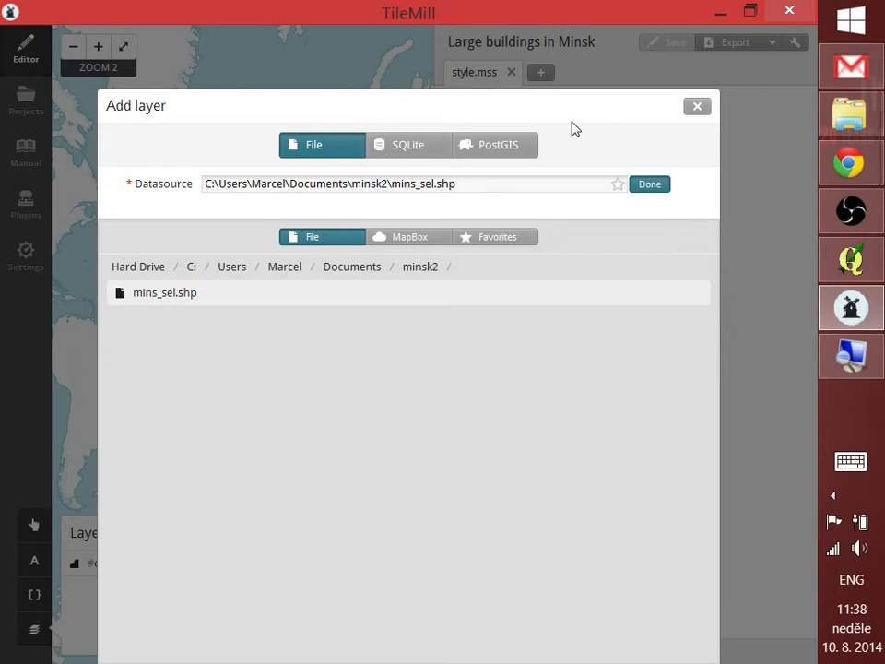
# - Mark mins_sel.shp as a favorite, show the favorite datasources and accept the file as the layer's datasource
pyautogui.click(619, 186)
pyautogui.click(517, 245)
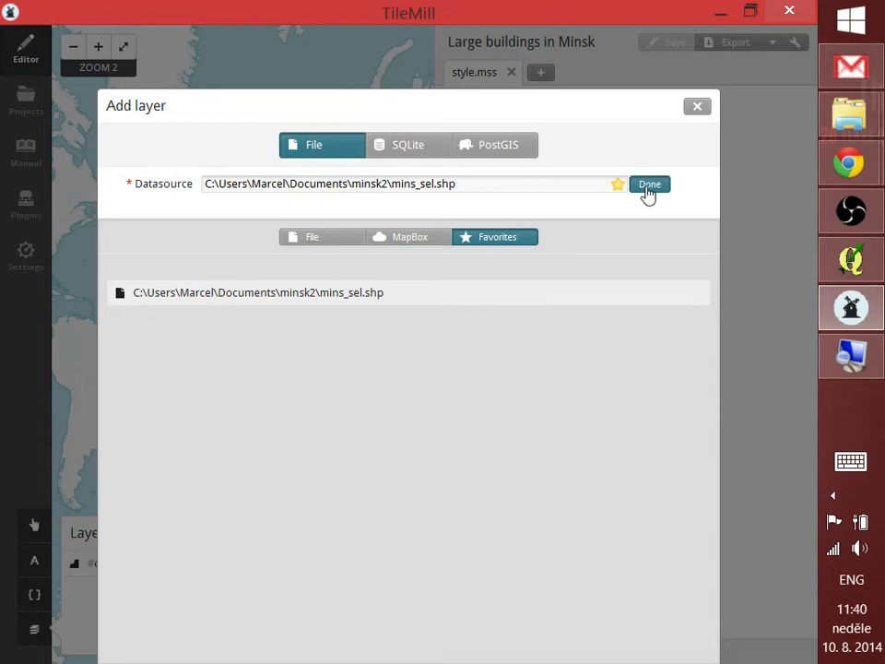
pyautogui.click(649, 187)
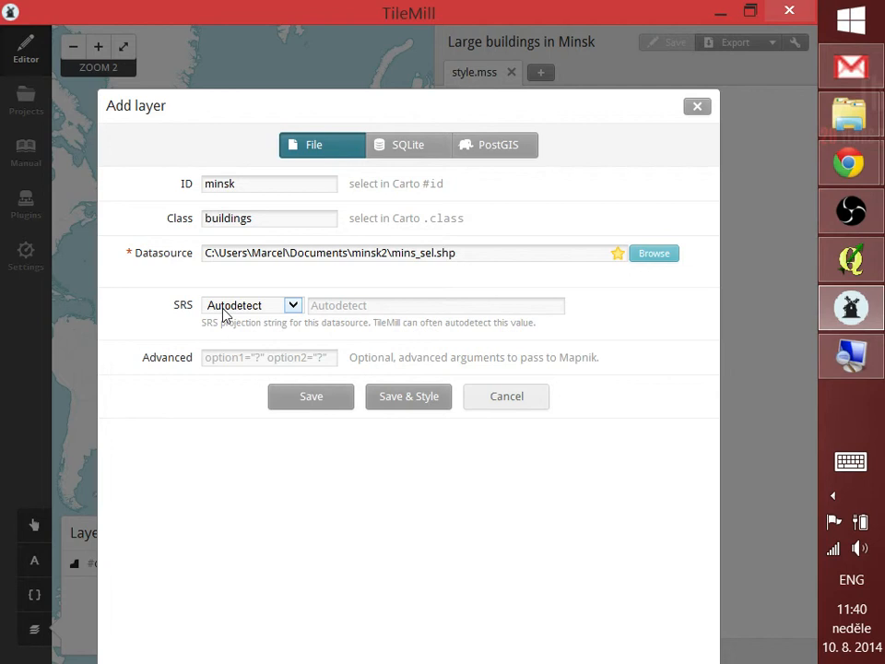
# - Save the minsk layer with autodetected SRS and a default style, and highlight the #minsk rule in the stylesheet
pyautogui.click(225, 365)
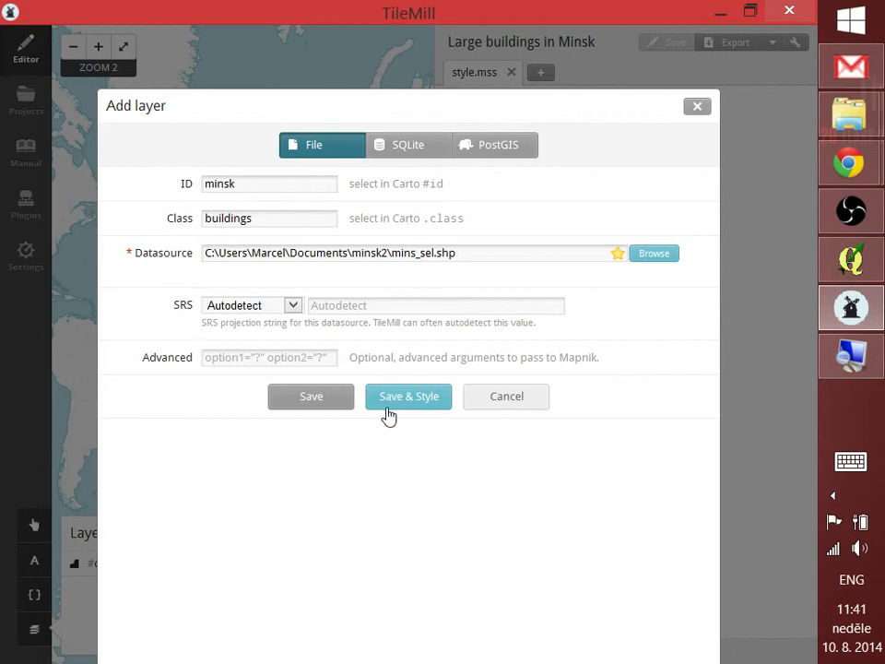
pyautogui.click(388, 397)
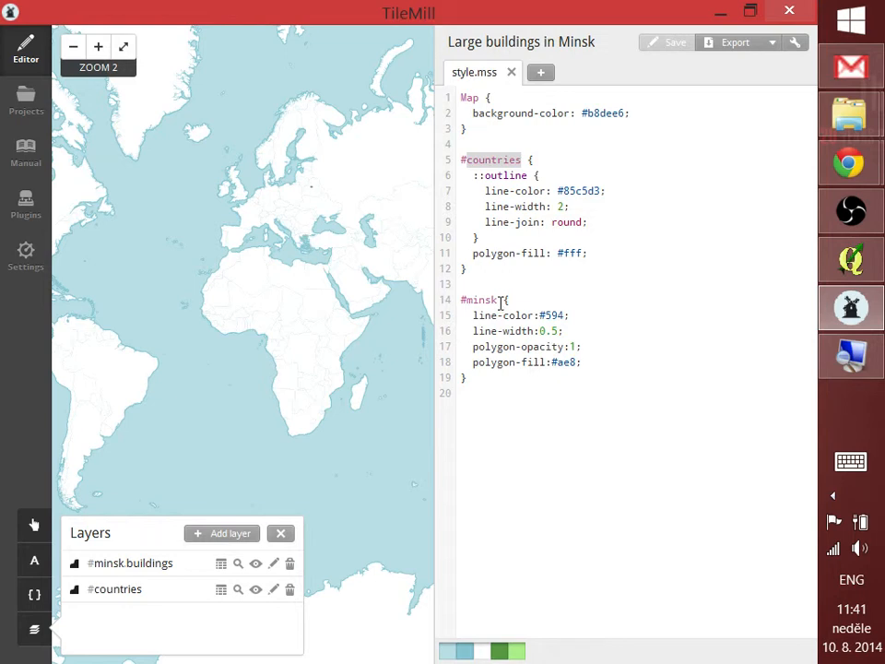
pyautogui.moveTo(494, 298); pyautogui.dragTo(495, 328)
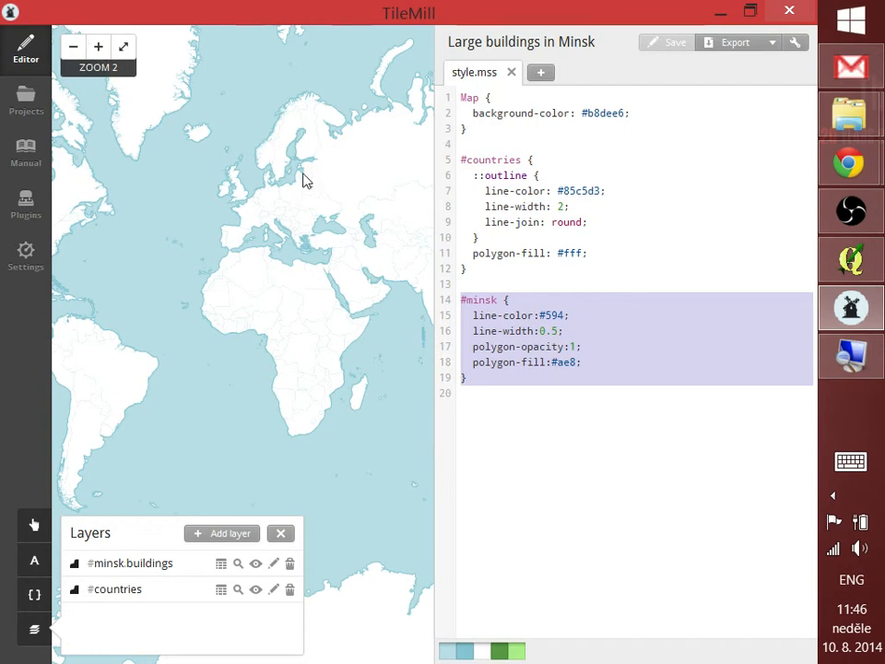
# - Zoom the map in from the world view to Minsk at zoom 13 and examine the building footprints
pyautogui.scroll(1, 312, 196)
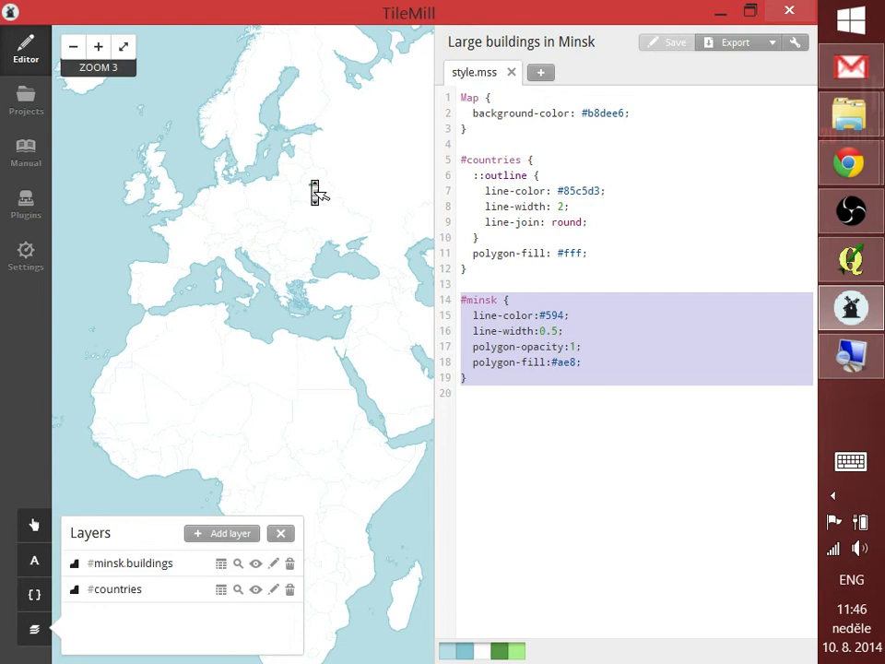
pyautogui.scroll(2, 313, 192)
pyautogui.scroll(3, 315, 191)
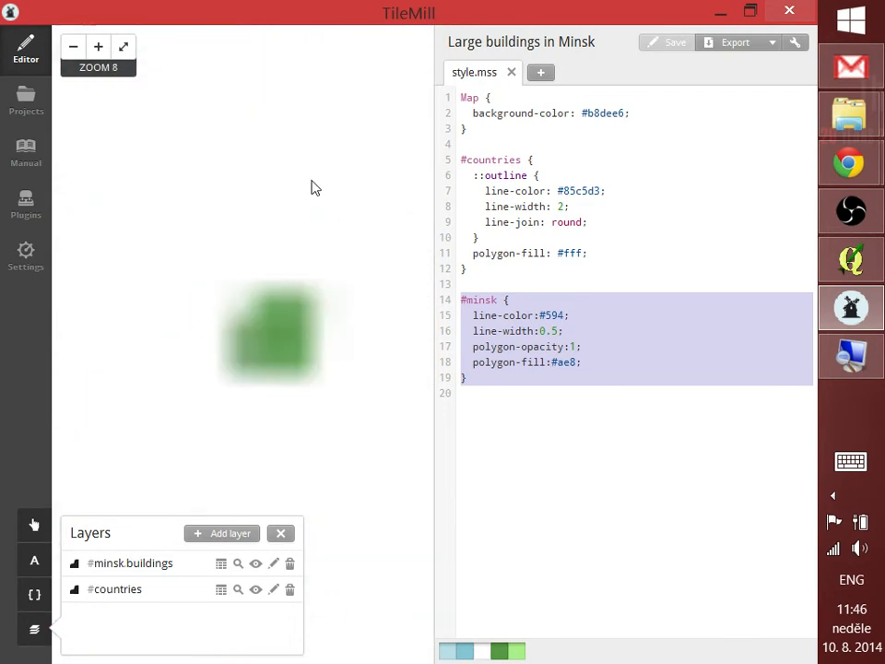
pyautogui.moveTo(295, 292); pyautogui.dragTo(282, 197)
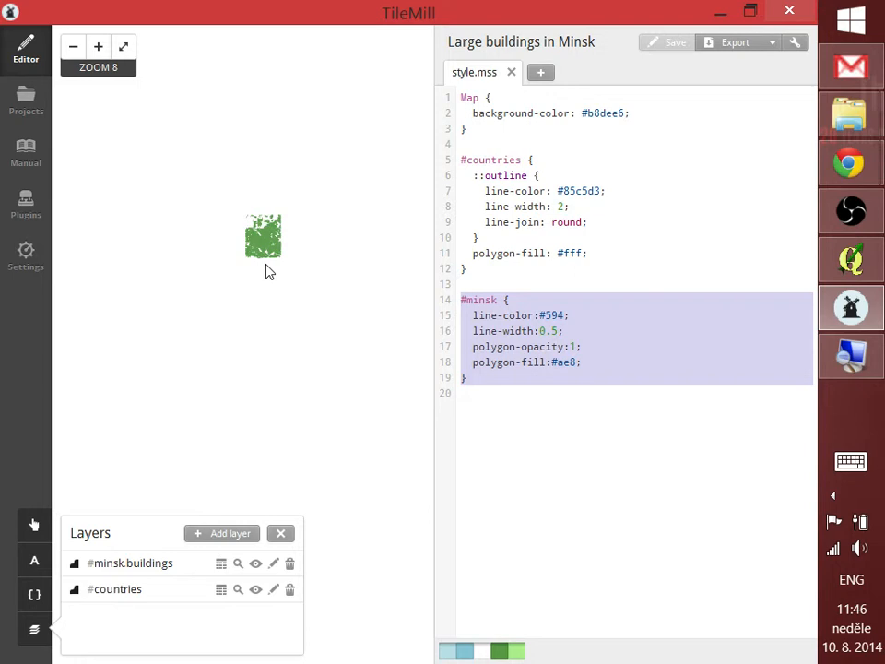
pyautogui.scroll(2, 268, 262)
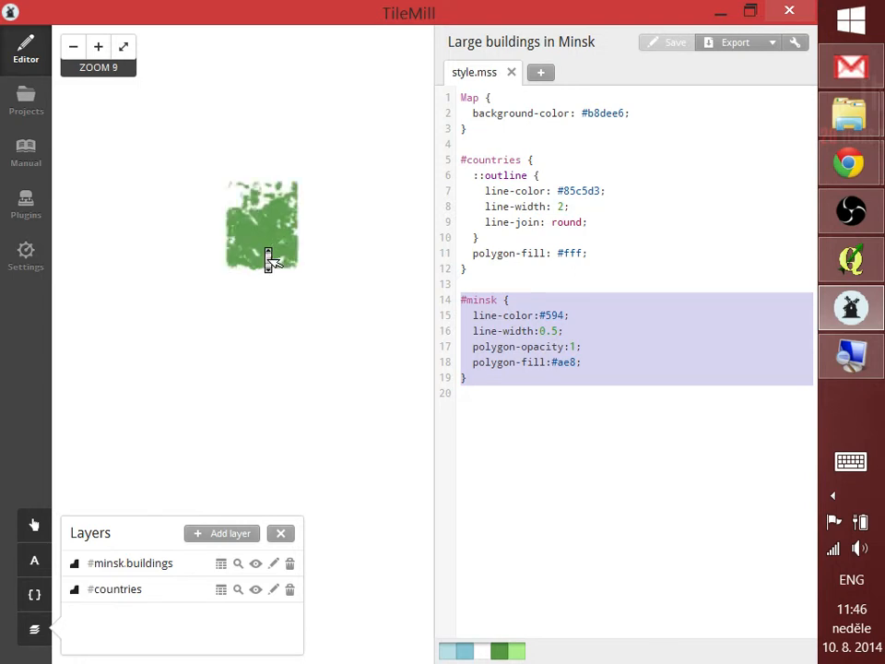
pyautogui.scroll(2, 269, 261)
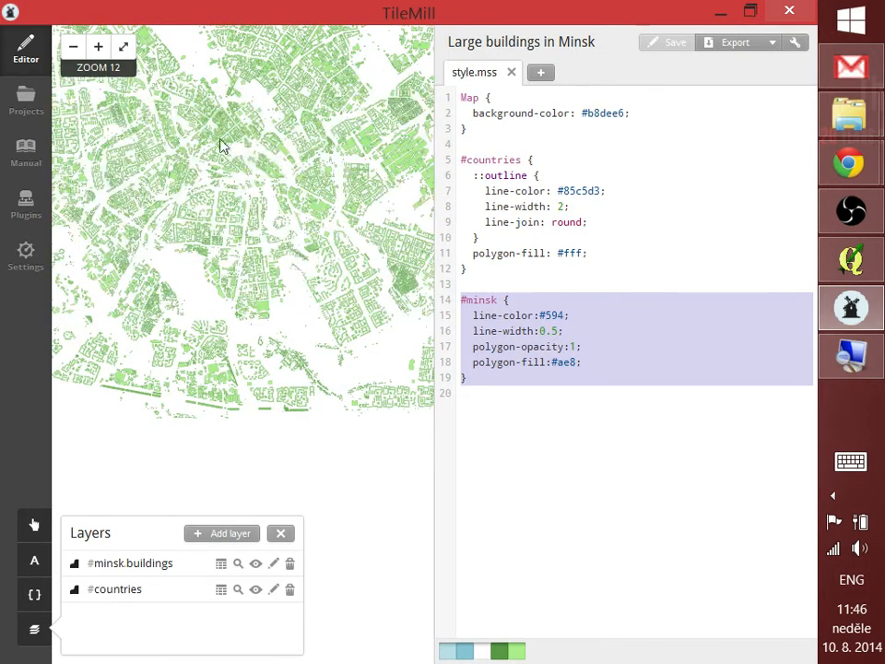
pyautogui.moveTo(220, 145); pyautogui.dragTo(233, 248)
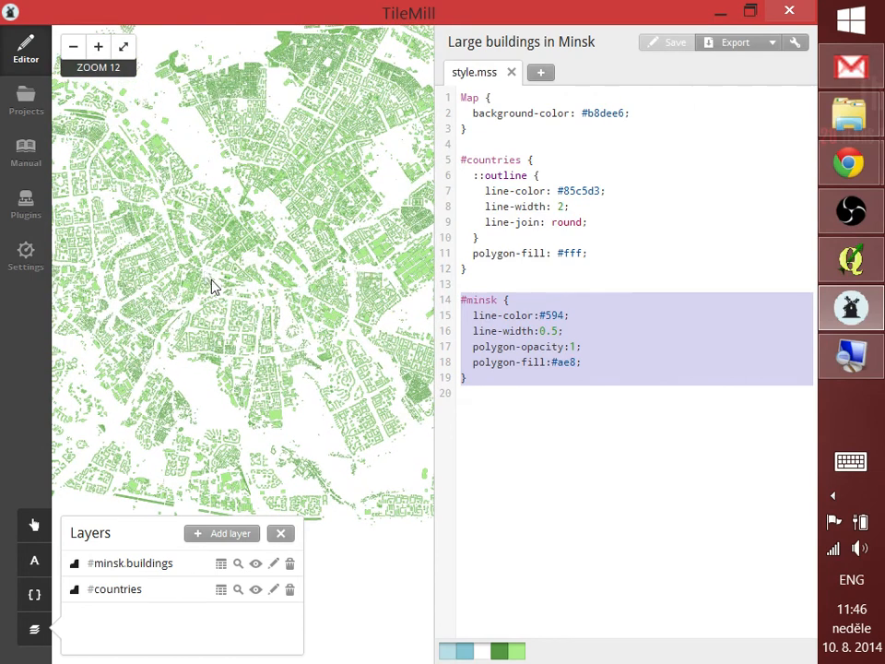
pyautogui.scroll(1, 207, 324)
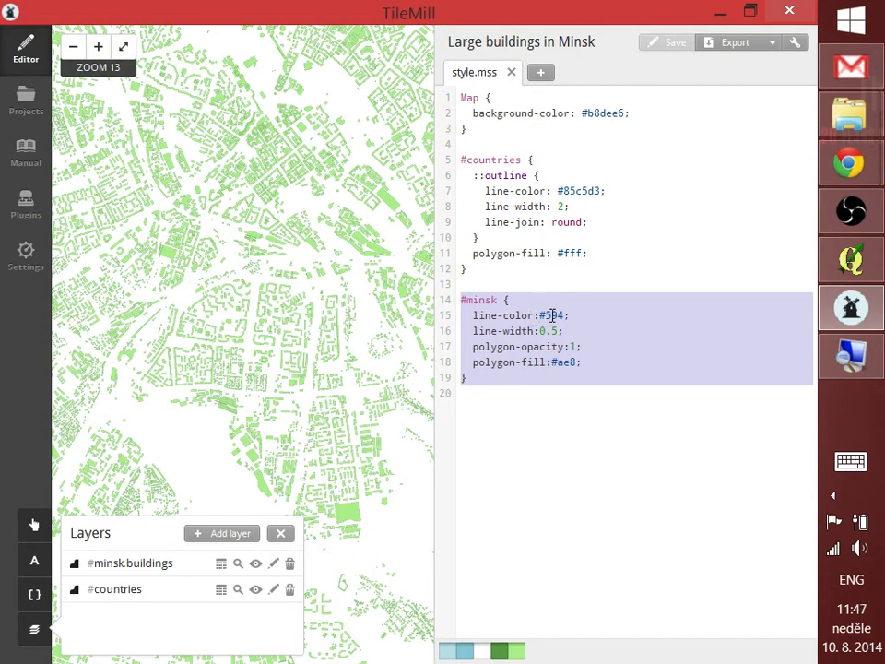
# - Set the line-color in the #minsk rule to black and save the project
pyautogui.doubleClick(552, 316)
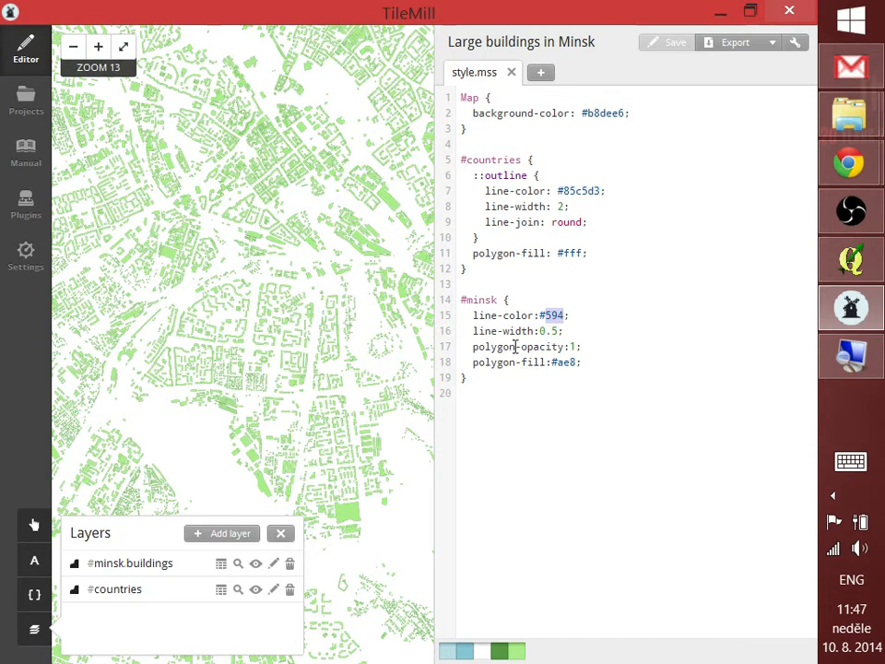
pyautogui.write('black')
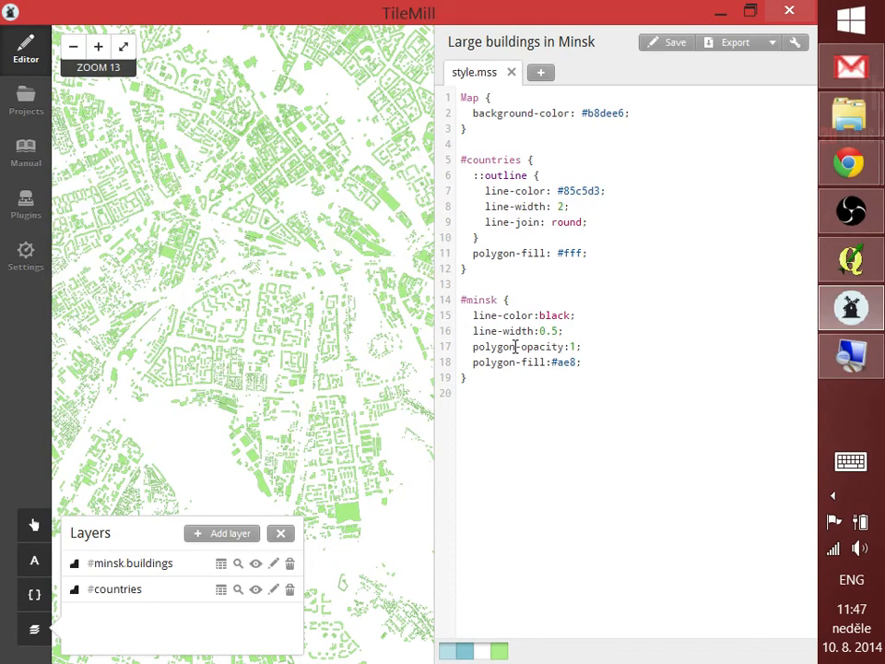
pyautogui.hotkey('ctrl', 's')
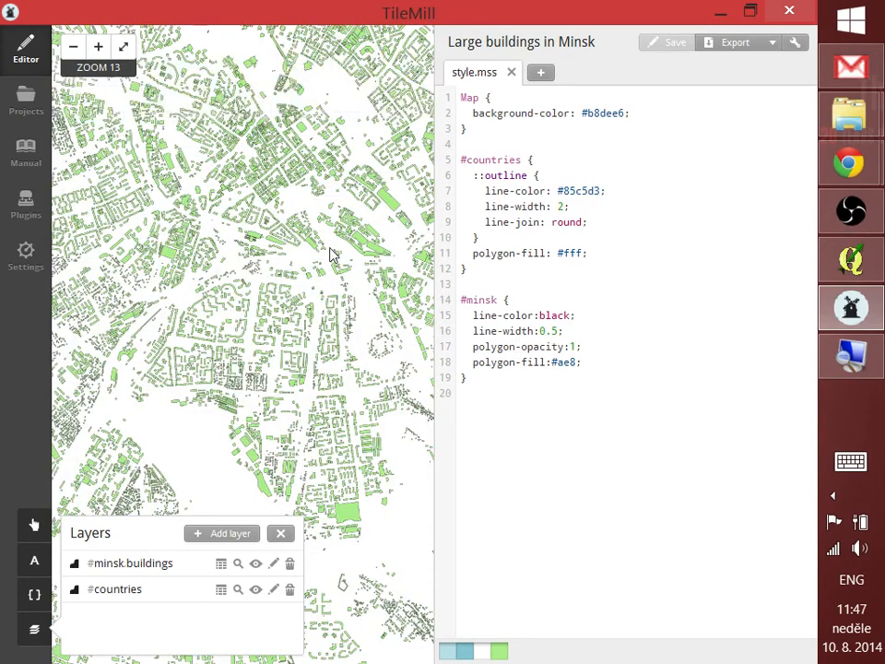
# - Set the polygon-fill in the #minsk rule to #333 and save the project
pyautogui.doubleClick(569, 362)
pyautogui.write('bla')
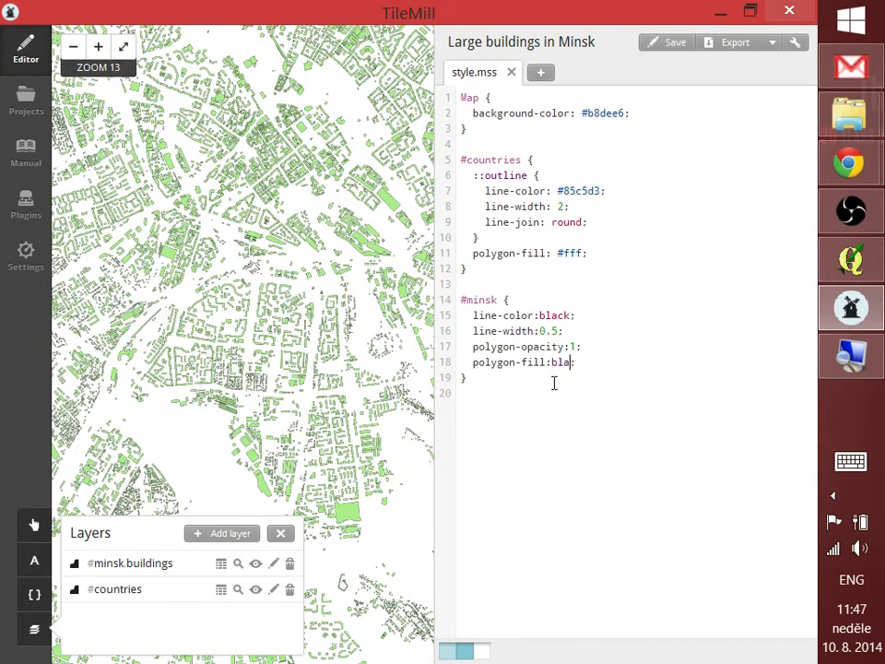
pyautogui.press('BackSpace')
pyautogui.press('BackSpace')
pyautogui.press('BackSpace')
pyautogui.write('#333')
pyautogui.hotkey('ctrl', 's')
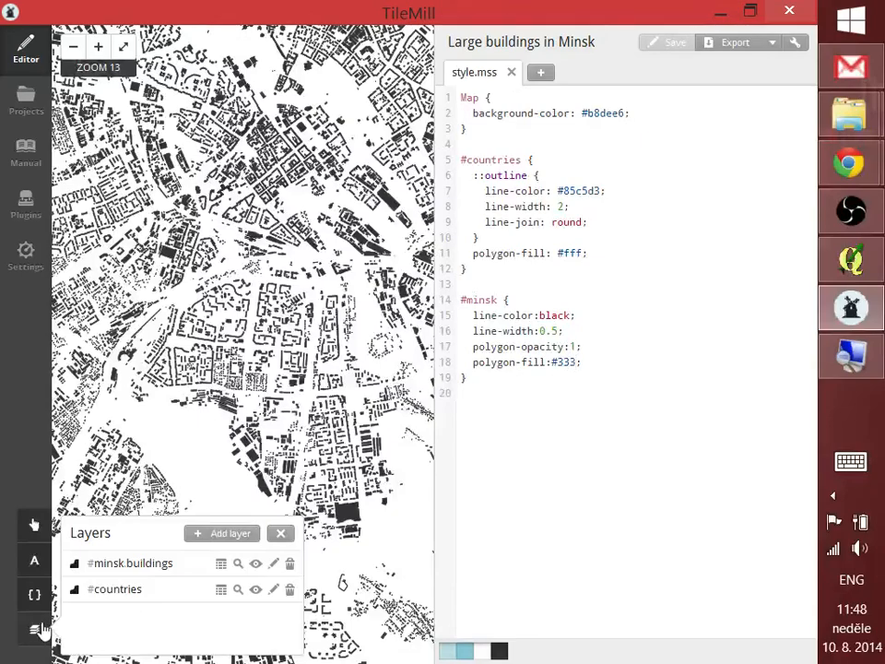
# - Open the feature table of the #minsk.buildings layer and examine its type, area and area_km columns
pyautogui.click(106, 631)
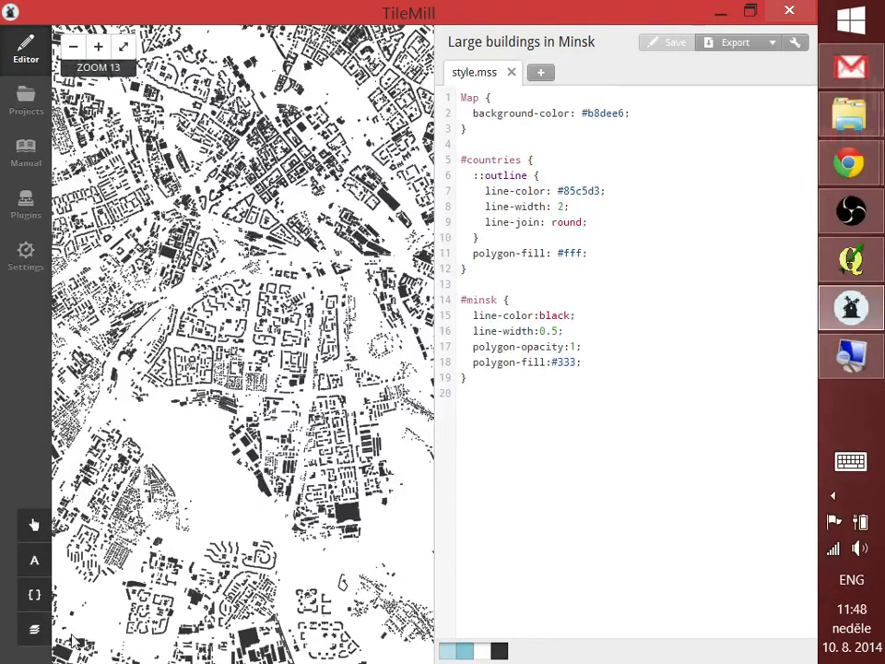
pyautogui.click(36, 631)
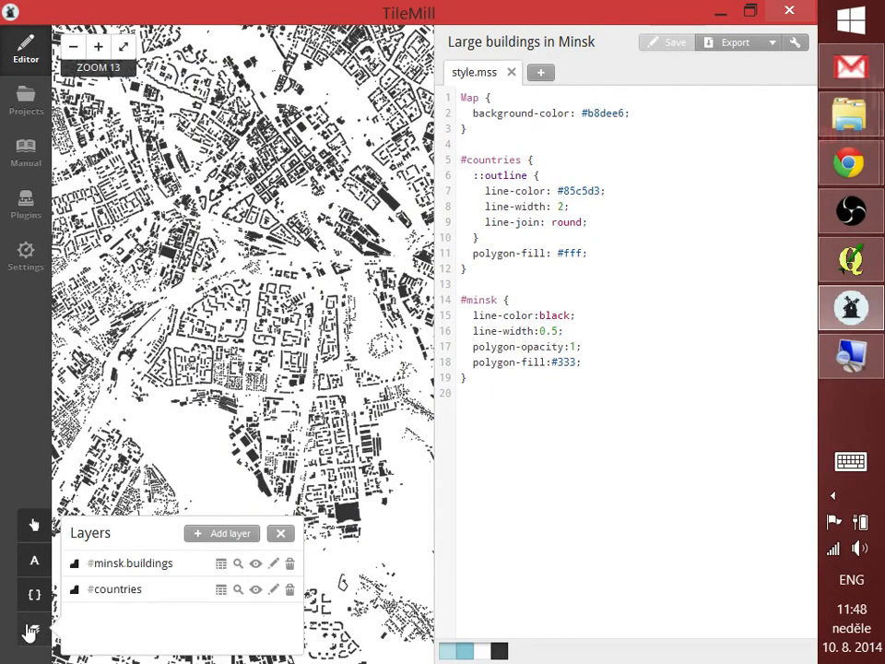
pyautogui.click(221, 565)
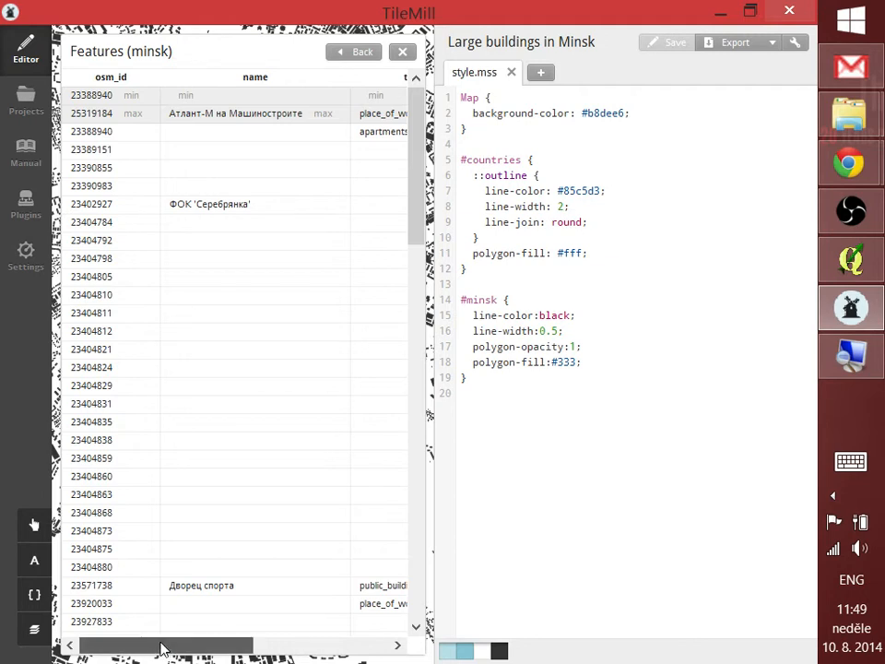
pyautogui.moveTo(162, 646); pyautogui.dragTo(320, 609)
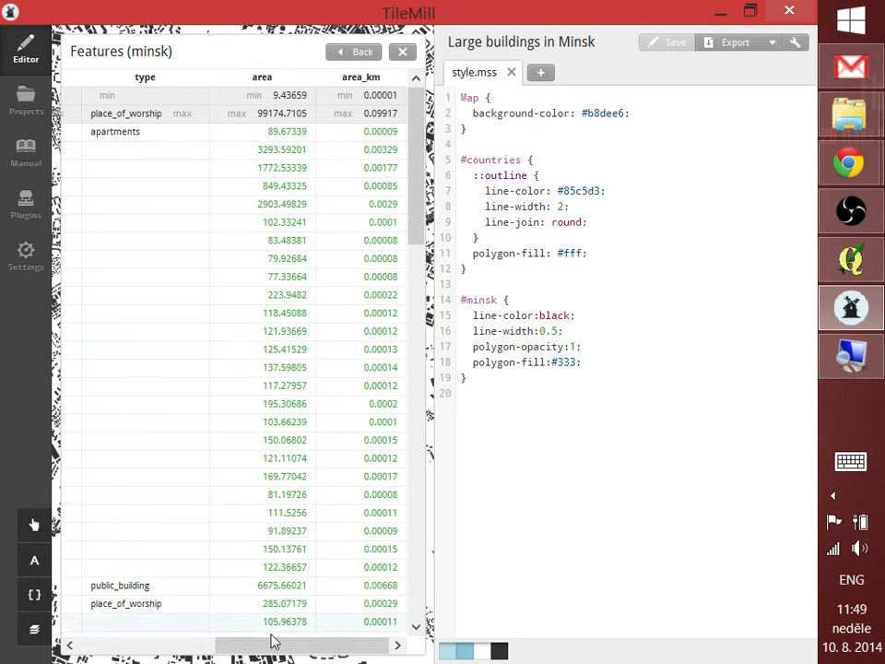
# - Highlight the whole-number part of the second building's area value in the features table and close the table
pyautogui.moveTo(268, 644); pyautogui.dragTo(281, 583)
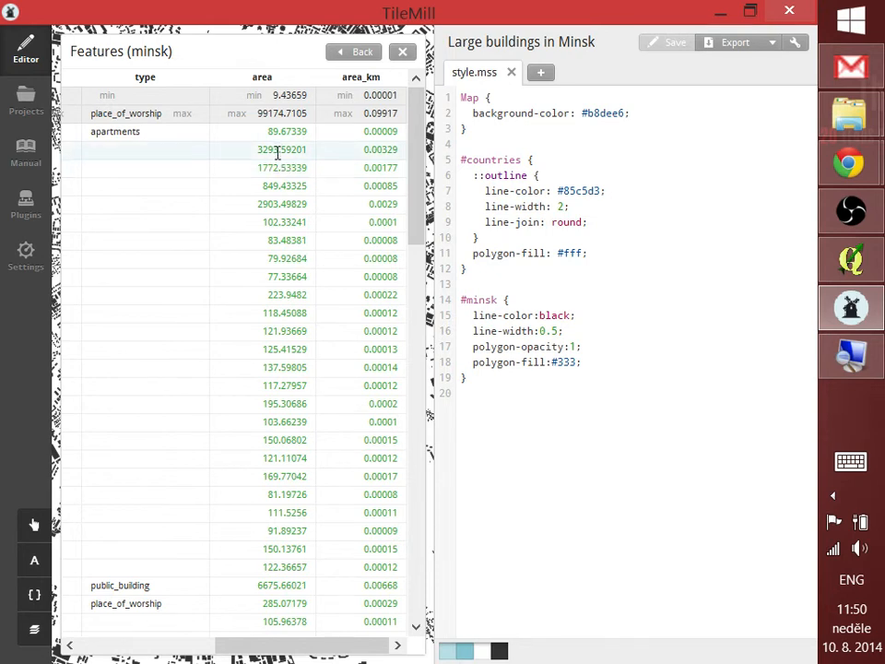
pyautogui.moveTo(278, 152); pyautogui.dragTo(245, 152)
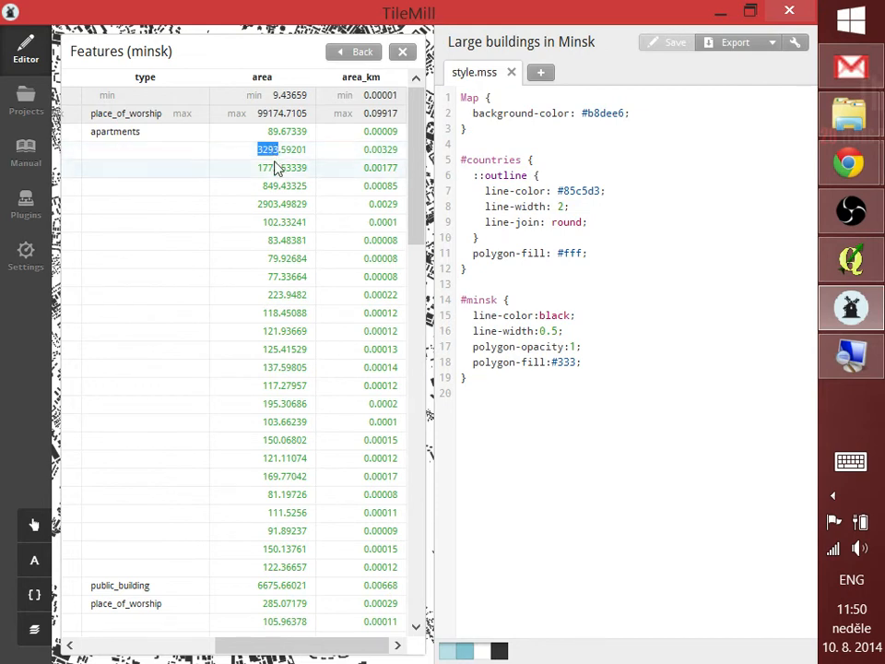
pyautogui.click(403, 53)
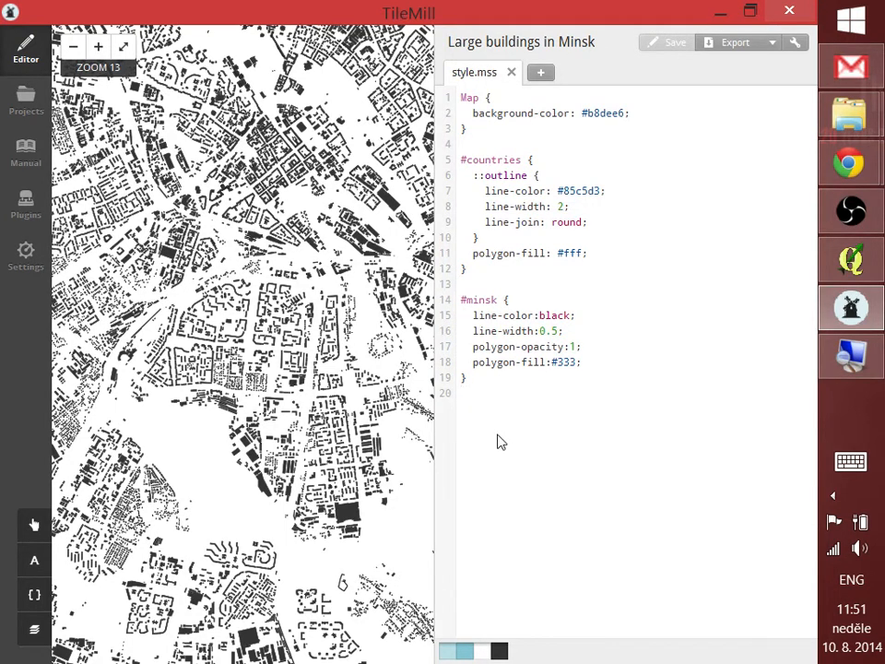
# - Write the class selector .buildings on the line below the #minsk rule
pyautogui.write('.')
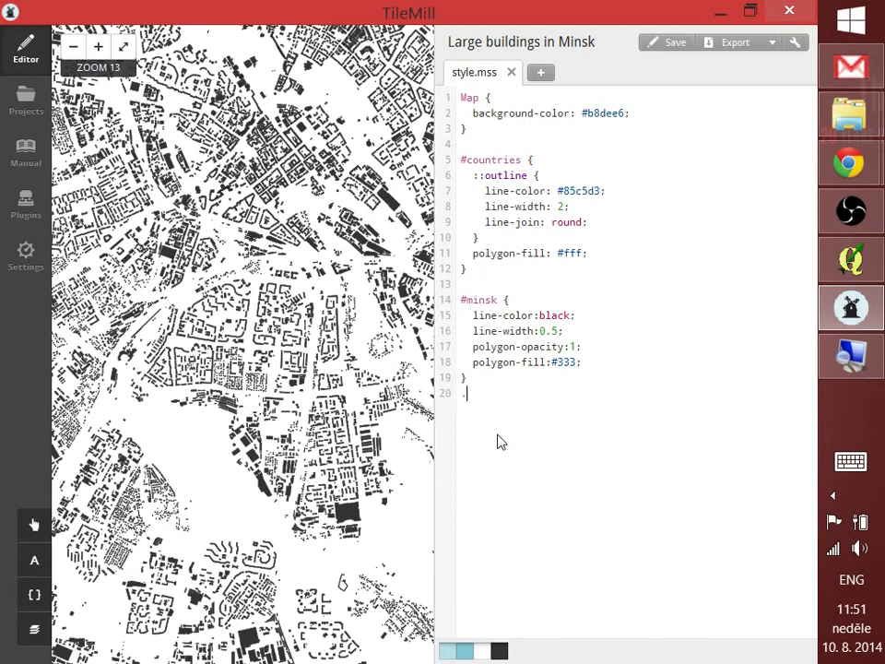
pyautogui.press('BackSpace')
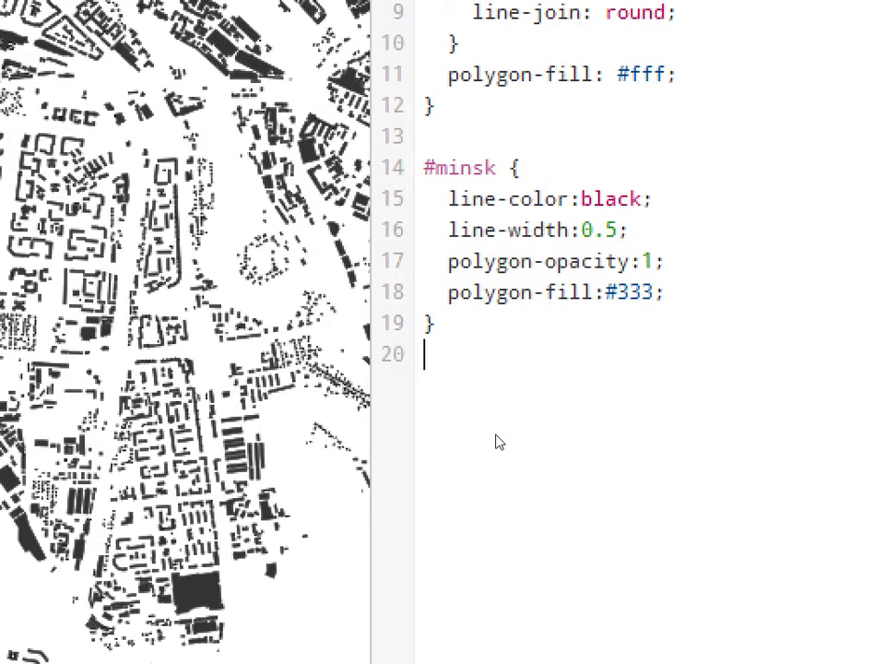
pyautogui.write('.')
pyautogui.hotkey('shift', 'Left')
pyautogui.write('building')
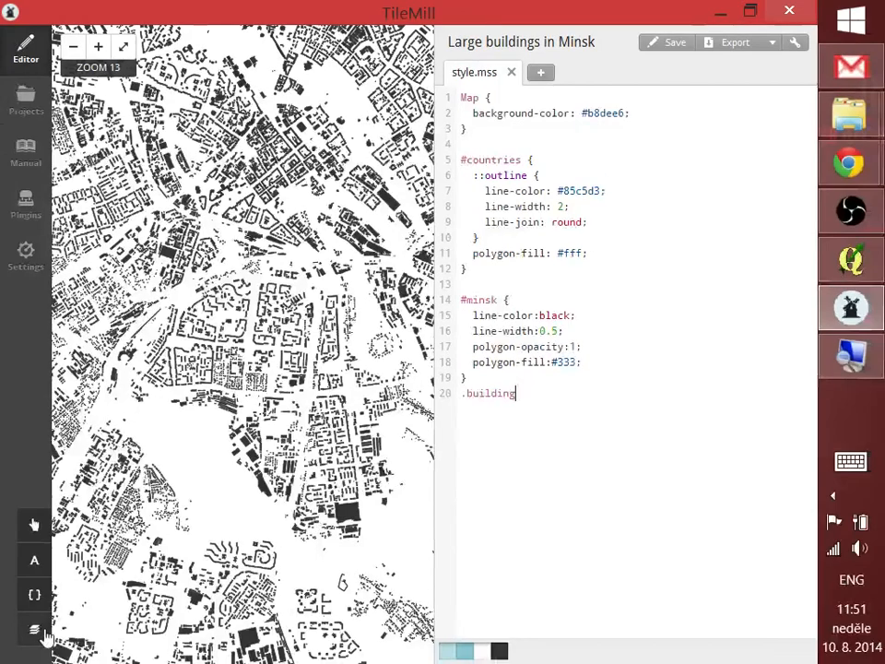
pyautogui.click(37, 630)
pyautogui.click(37, 630)
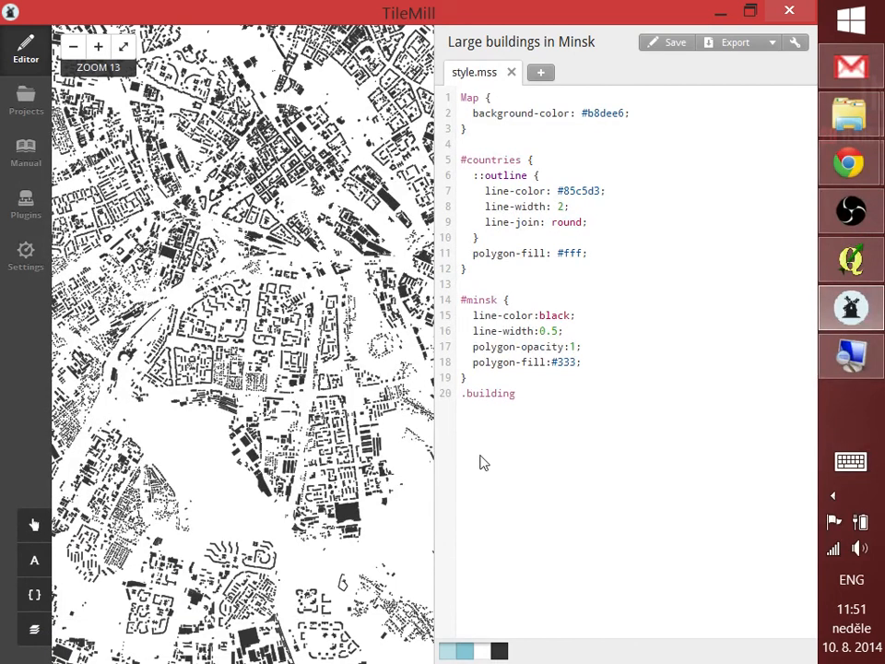
pyautogui.click(517, 429)
pyautogui.write('s')
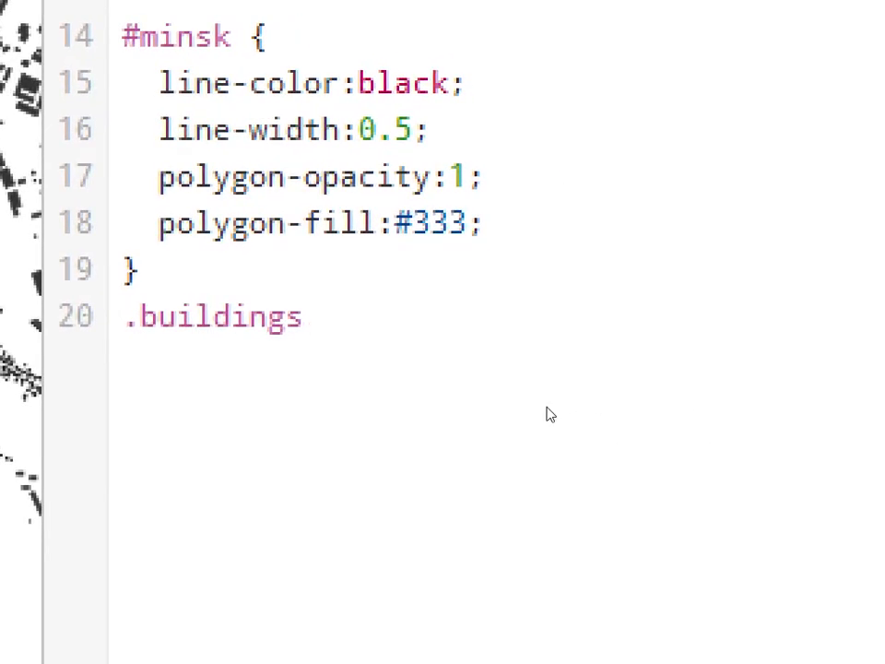
# - Open the layer list and compare the ID and class parts of #minsk.buildings with the .buildings selector
pyautogui.hotkey('ctrl', 'shift', 'Left')
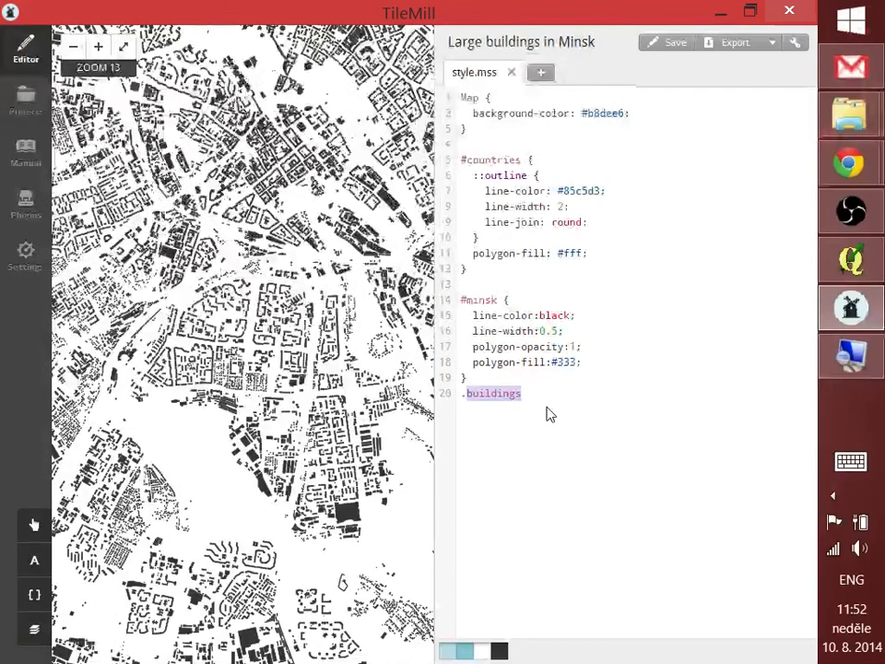
pyautogui.click(35, 629)
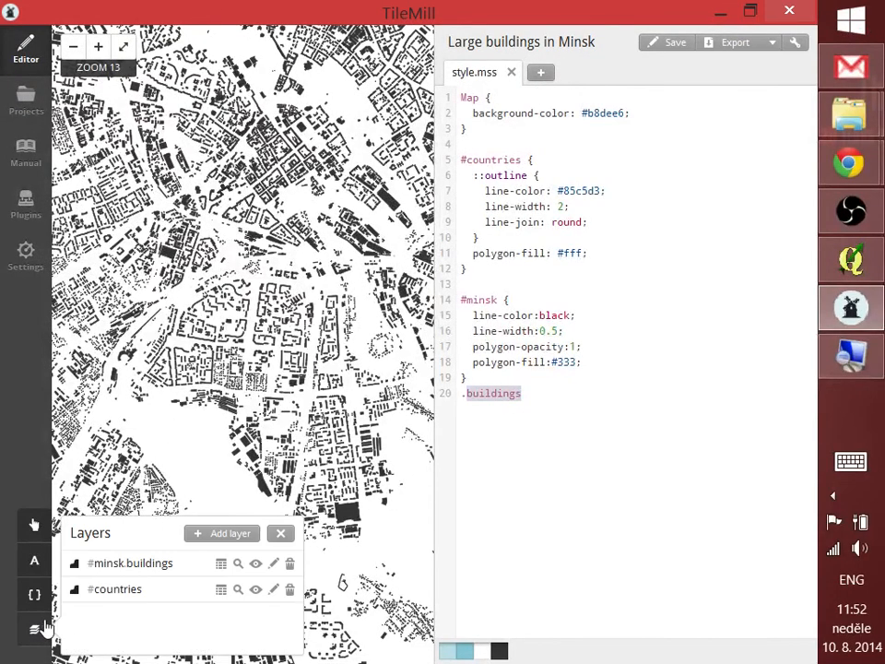
pyautogui.doubleClick(109, 564)
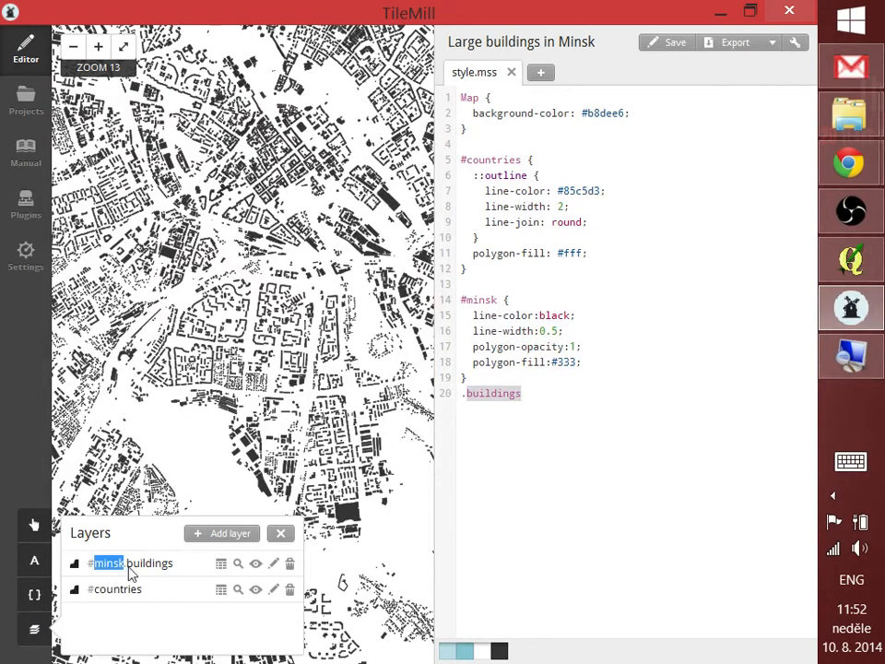
pyautogui.doubleClick(137, 564)
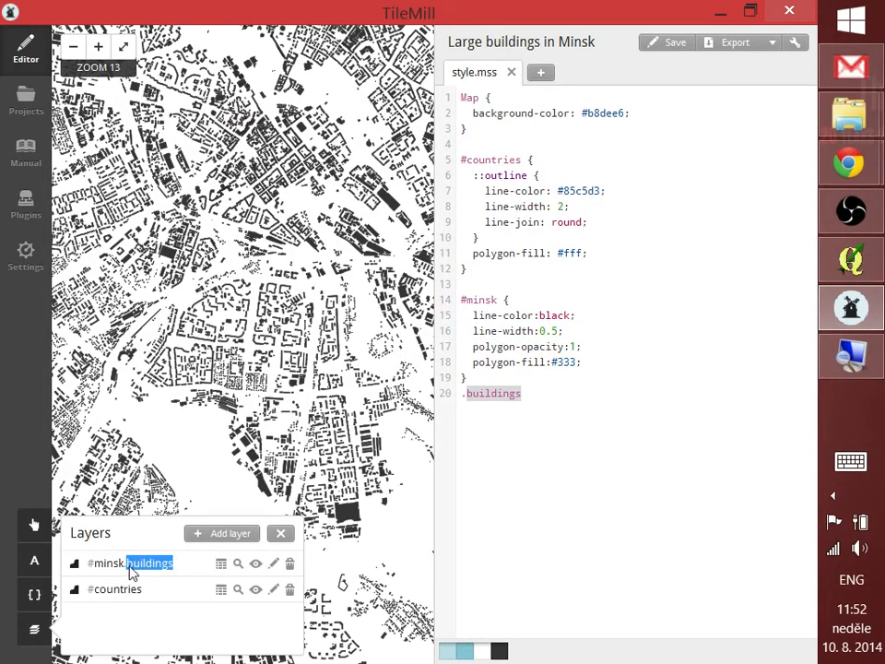
pyautogui.click(522, 399)
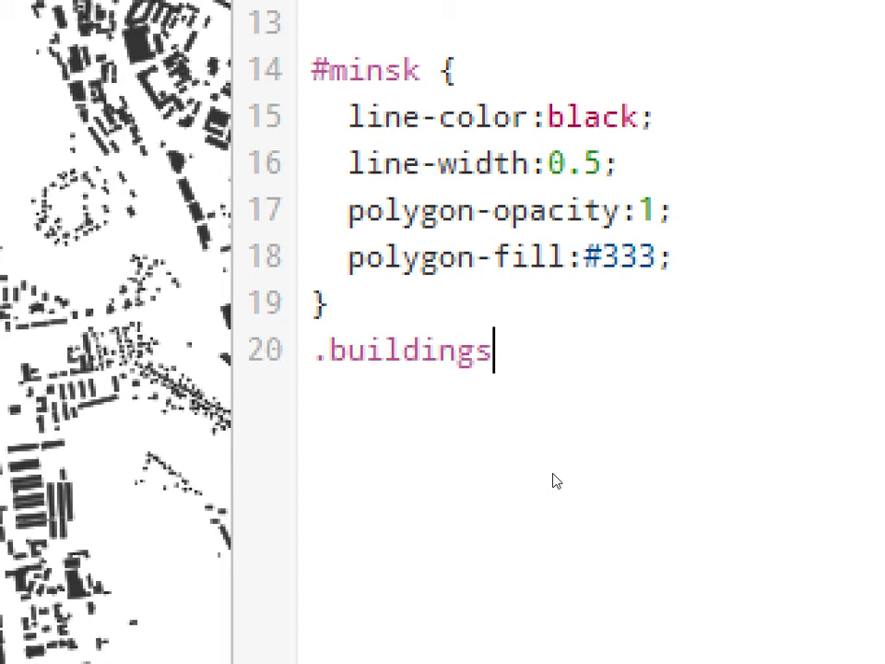
# - Add a #minsk ID selector on a new line below .buildings
pyautogui.press('Return')
pyautogui.write('#')
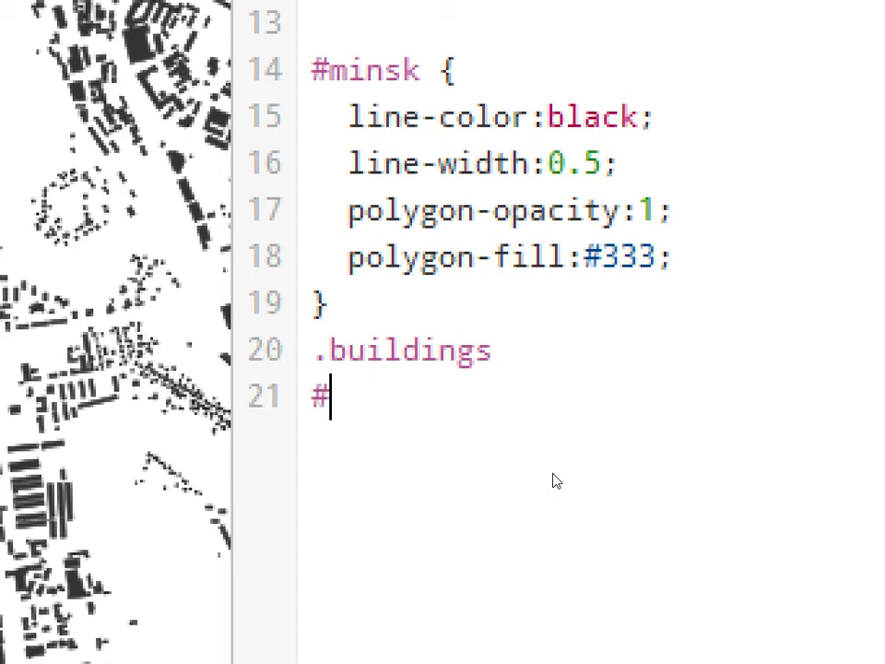
pyautogui.write('minsk')
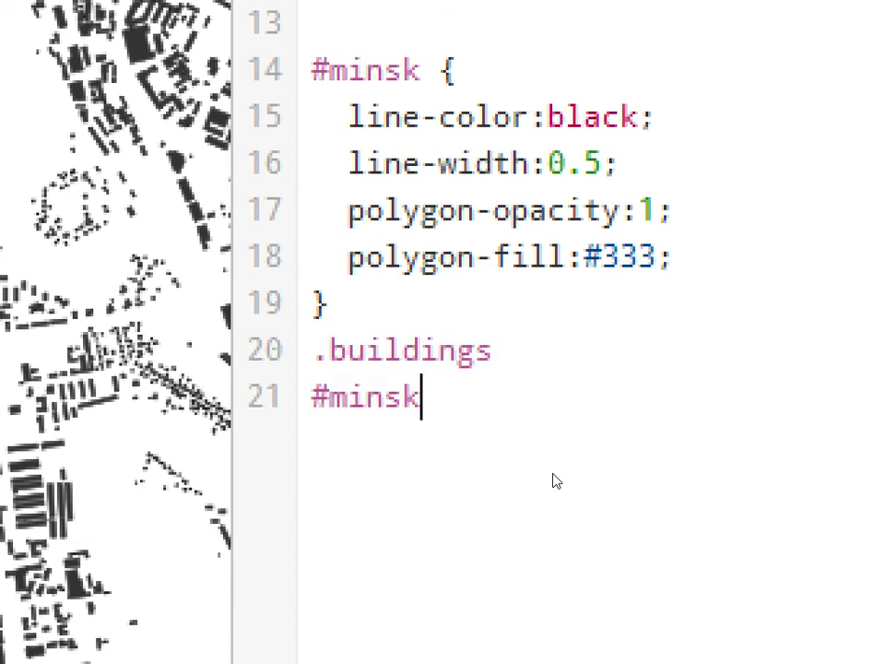
pyautogui.hotkey('shift', 'Up')
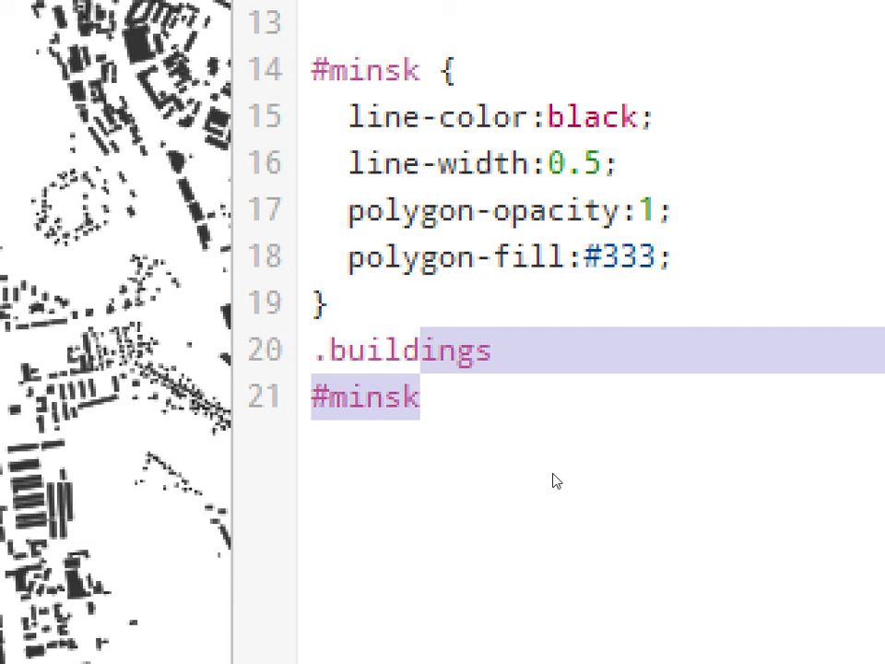
pyautogui.hotkey('shift', 'Down')
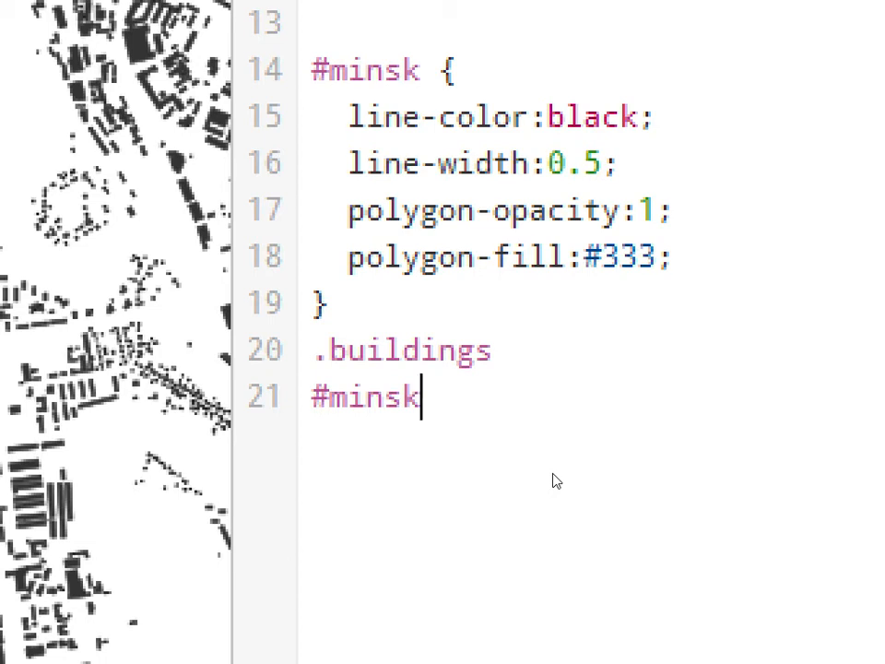
# - Delete the .buildings line from the stylesheet
pyautogui.press('Up')
pyautogui.press('End')
pyautogui.hotkey('shift', 'Home')
pyautogui.press('BackSpace')
pyautogui.press('BackSpace')
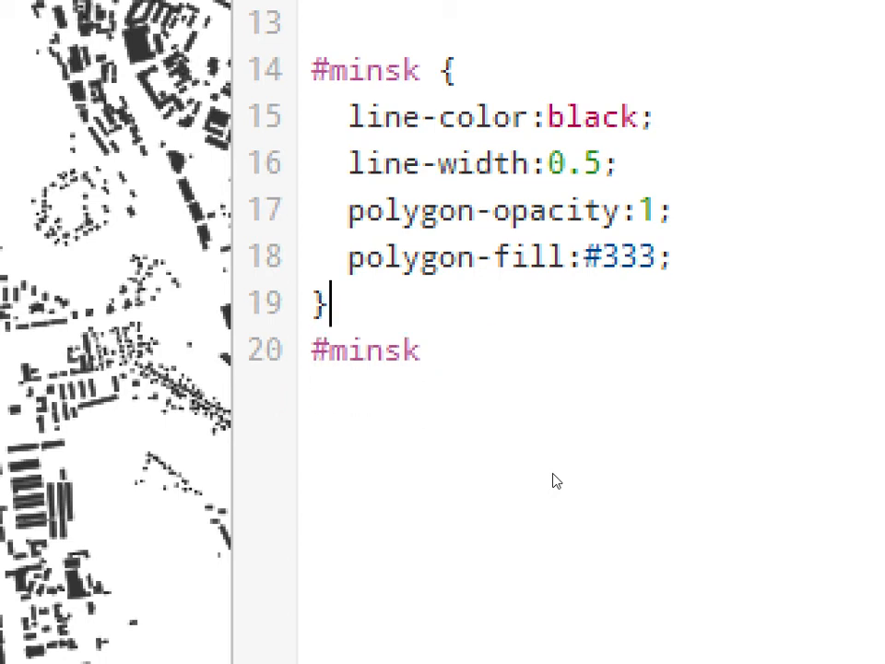
# - Add the attribute filter [area > 3293] to the last #minsk selector
pyautogui.press('Down')
pyautogui.press('End')
pyautogui.press('Left')
pyautogui.press('Left')
pyautogui.press('Left')
pyautogui.press('Left')
pyautogui.tripleClick(476, 391)
pyautogui.click(506, 401)
pyautogui.write('[')
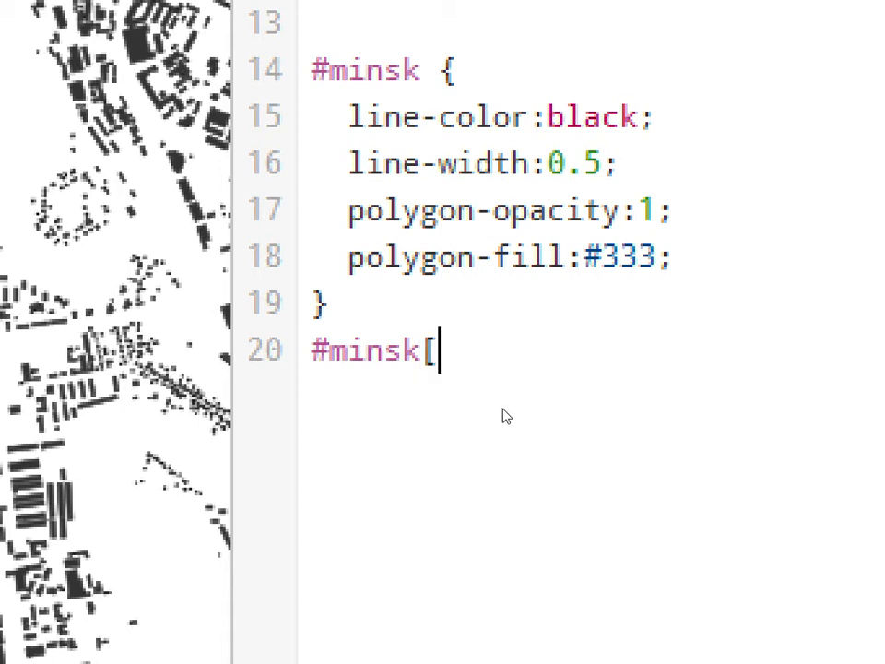
pyautogui.write('area')
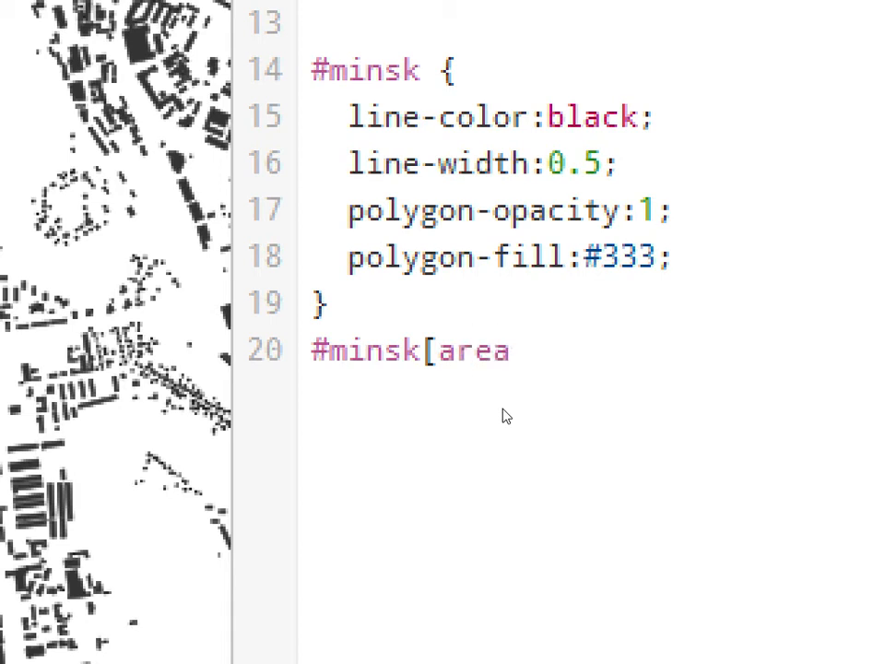
pyautogui.write(' > 3293]')
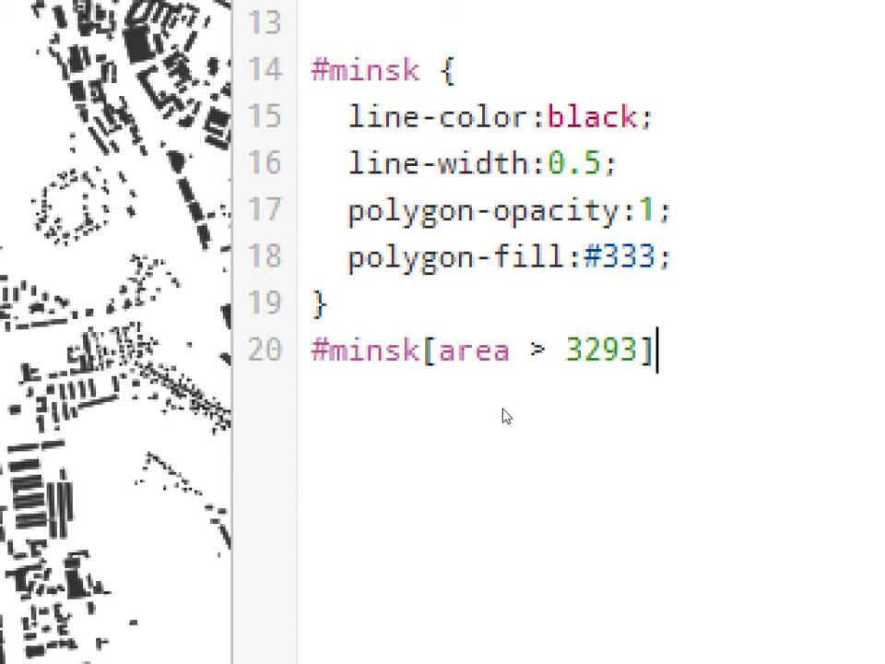
# - Highlight the layer name, the area attribute and the threshold value of the filtered selector one after another
pyautogui.press('Left')
pyautogui.hotkey('ctrl', 'Left')
pyautogui.hotkey('ctrl', 'Left')
pyautogui.hotkey('ctrl', 'Left')
pyautogui.hotkey('ctrl', 'Left')
pyautogui.hotkey('ctrl', 'Left')
pyautogui.hotkey('ctrl', 'shift', 'Right')
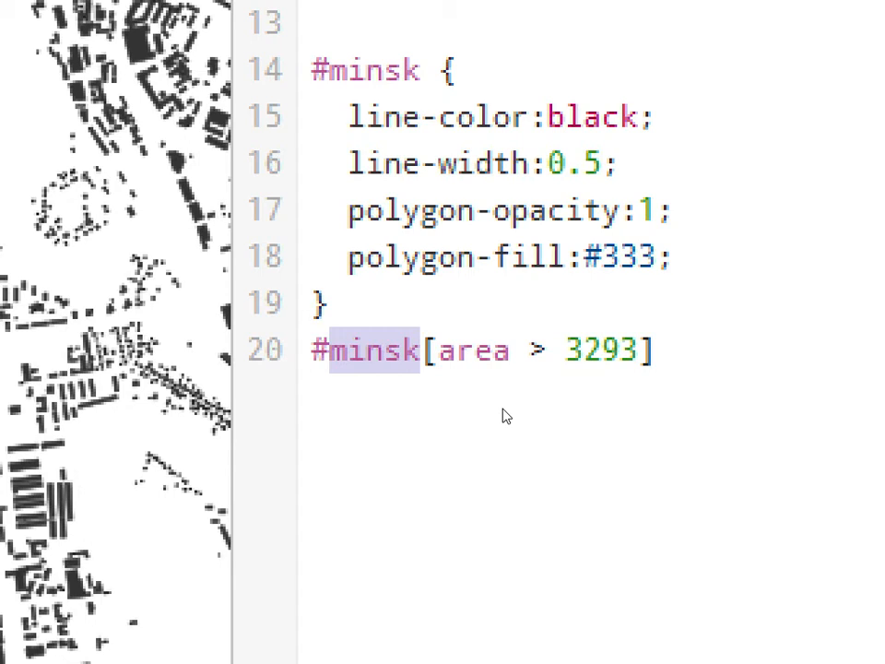
pyautogui.press('Right')
pyautogui.press('Right')
pyautogui.hotkey('ctrl', 'shift', 'Right')
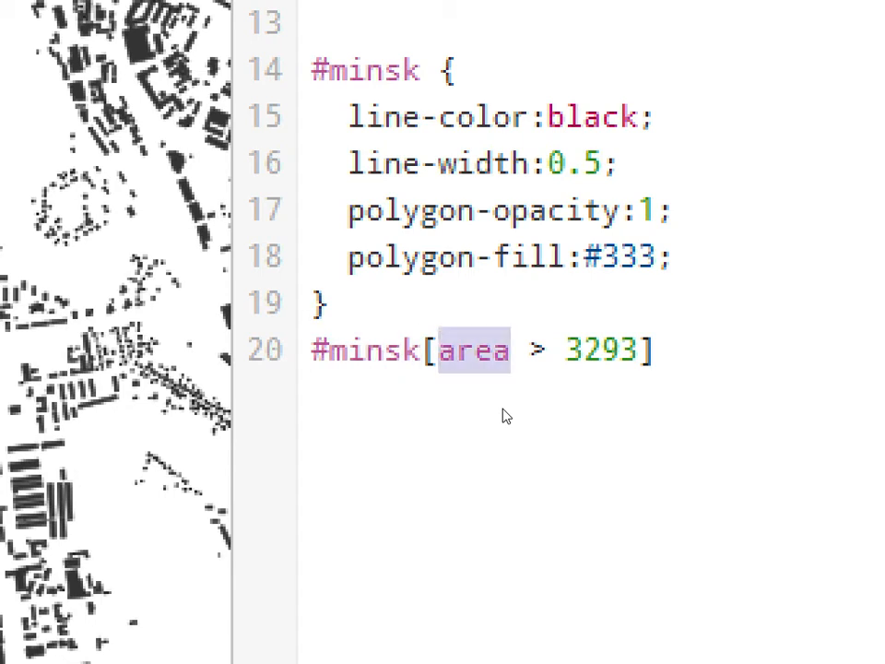
pyautogui.press('Right')
pyautogui.press('Right')
pyautogui.press('Right')
pyautogui.press('Right')
pyautogui.hotkey('ctrl', 'shift', 'Right')
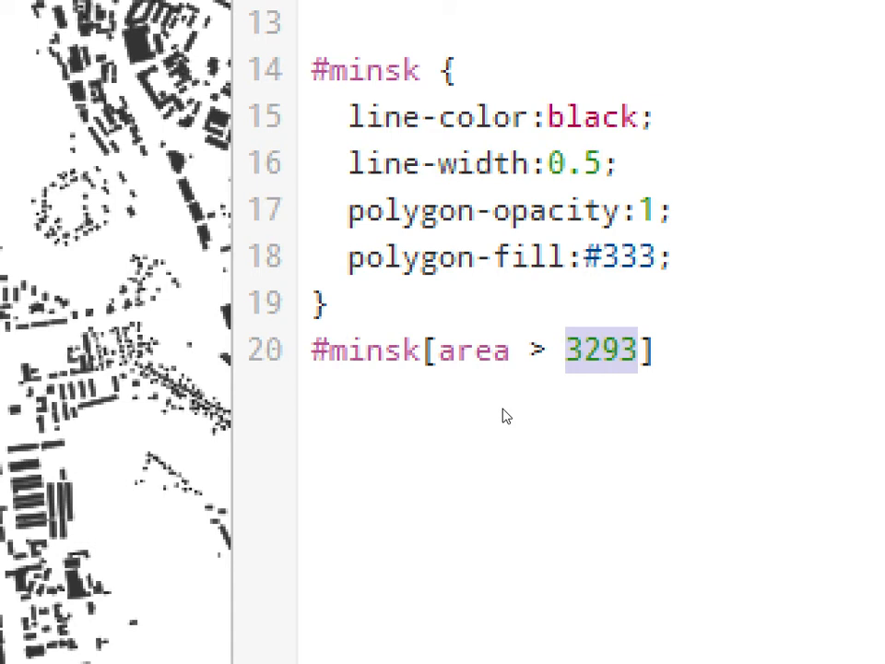
pyautogui.press('Right')
pyautogui.press('Right')
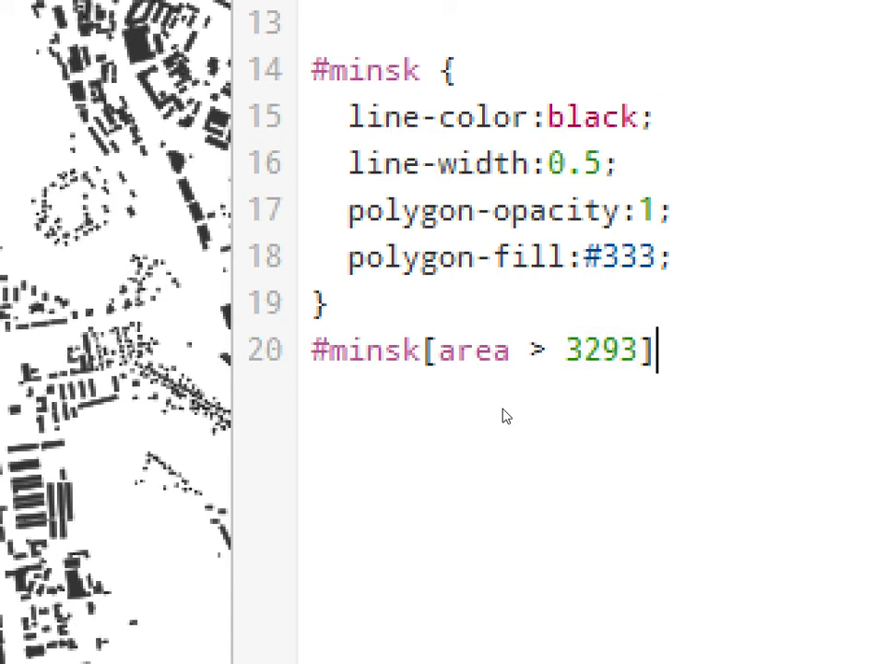
# - Give the #minsk[area > 3293] selector a pair of braces with an empty indented line between them
pyautogui.write('{')
pyautogui.press('Return')
pyautogui.write('}')
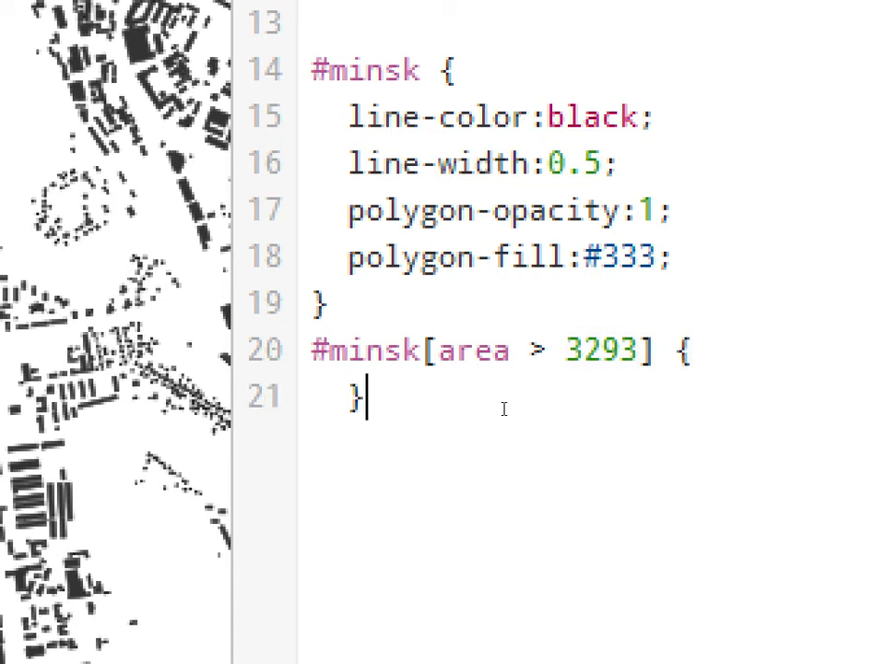
pyautogui.press('Left')
pyautogui.press('BackSpace')
pyautogui.press('Up')
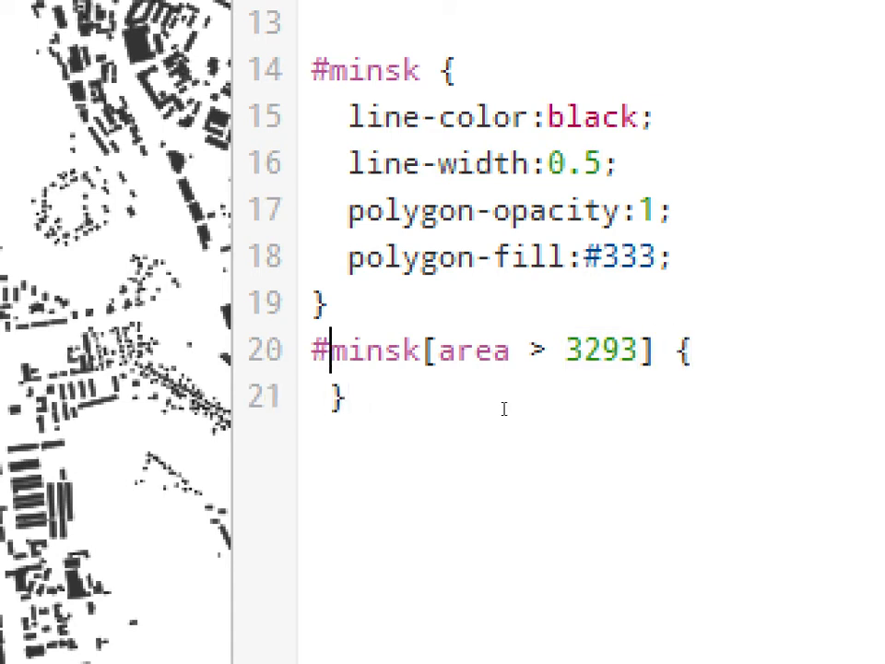
pyautogui.press('Down')
pyautogui.press('BackSpace')
pyautogui.press('Up')
pyautogui.press('End')
pyautogui.press('Return')
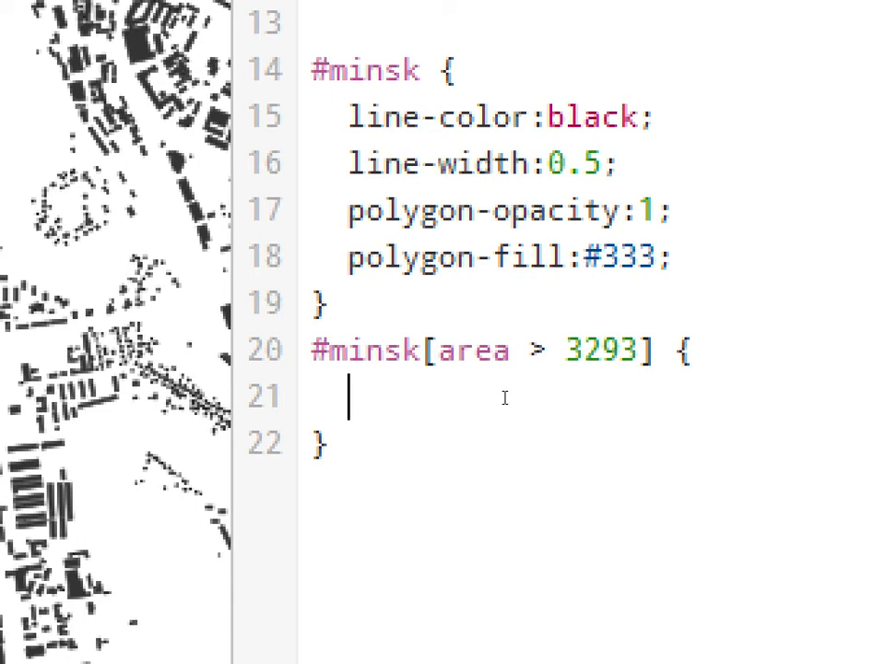
# - Set the line-color in the #minsk[area > 3293] rule to red
pyautogui.moveTo(512, 445); pyautogui.dragTo(498, 408)
pyautogui.click(498, 408)
pyautogui.write('line-color')
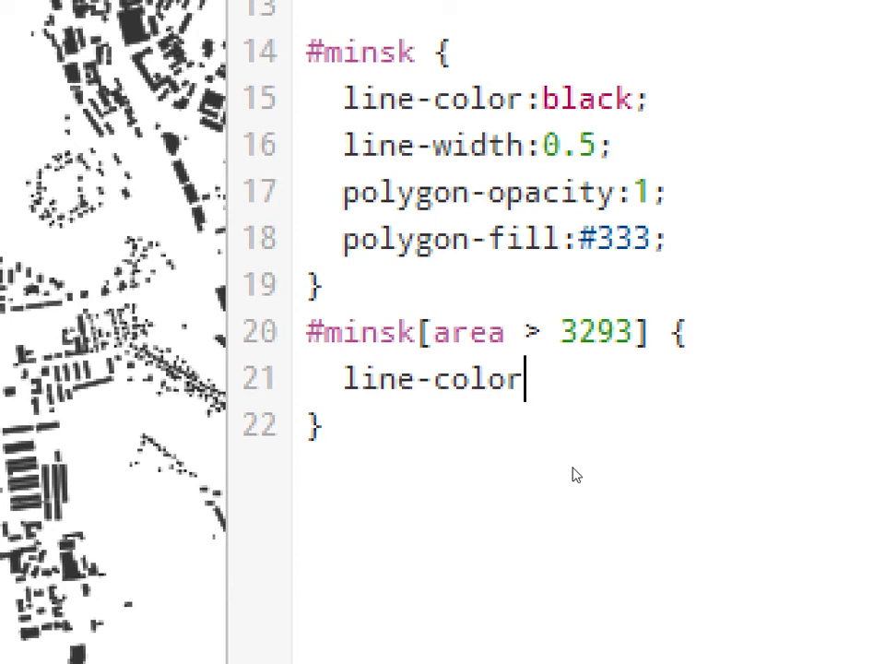
pyautogui.write(':')
pyautogui.press('BackSpace')
pyautogui.write('red;')
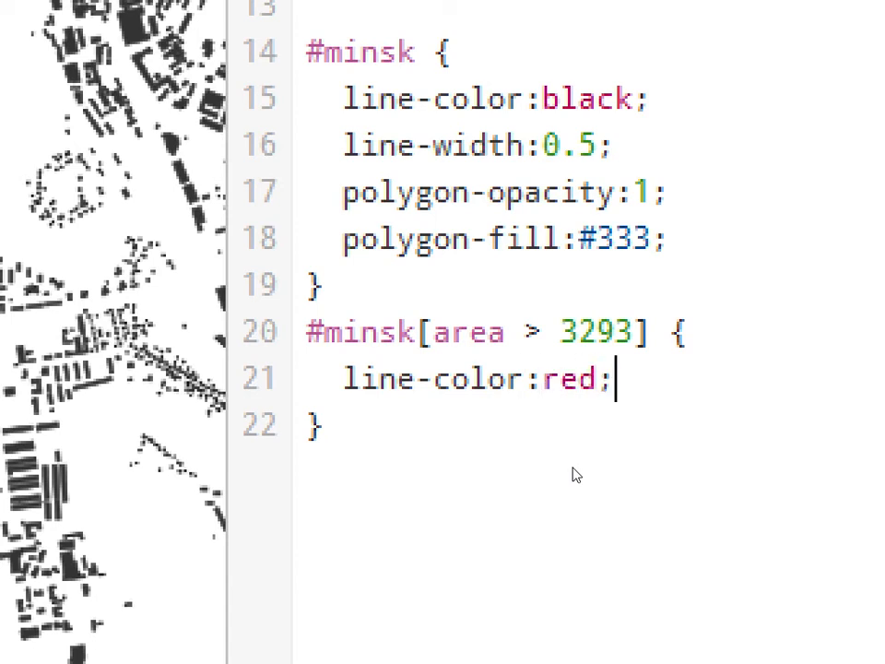
# - Add a red polygon-fill to the #minsk[area > 3293] rule, save the project and view the highlighted buildings on the map
pyautogui.press('Return')
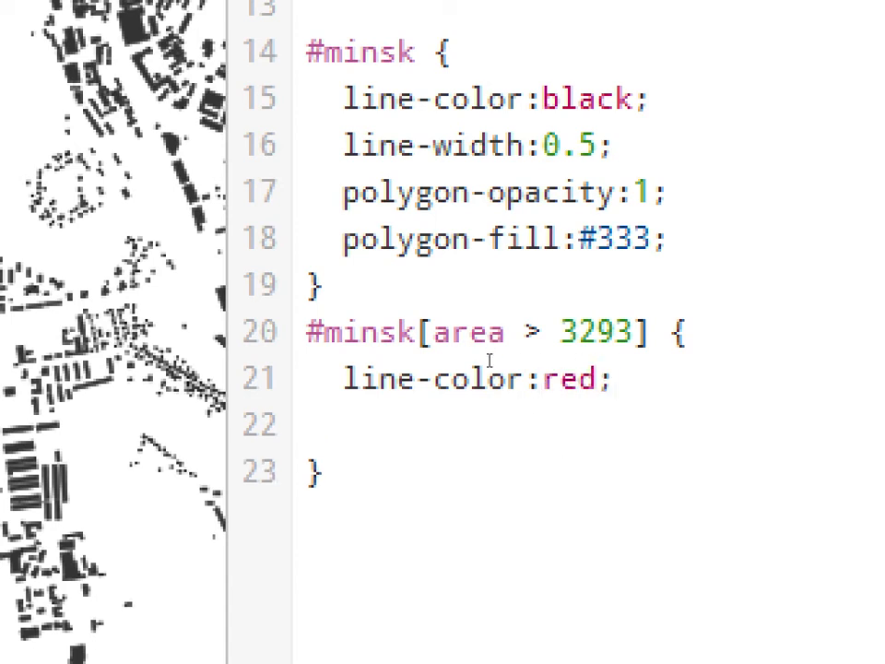
pyautogui.write('poly')
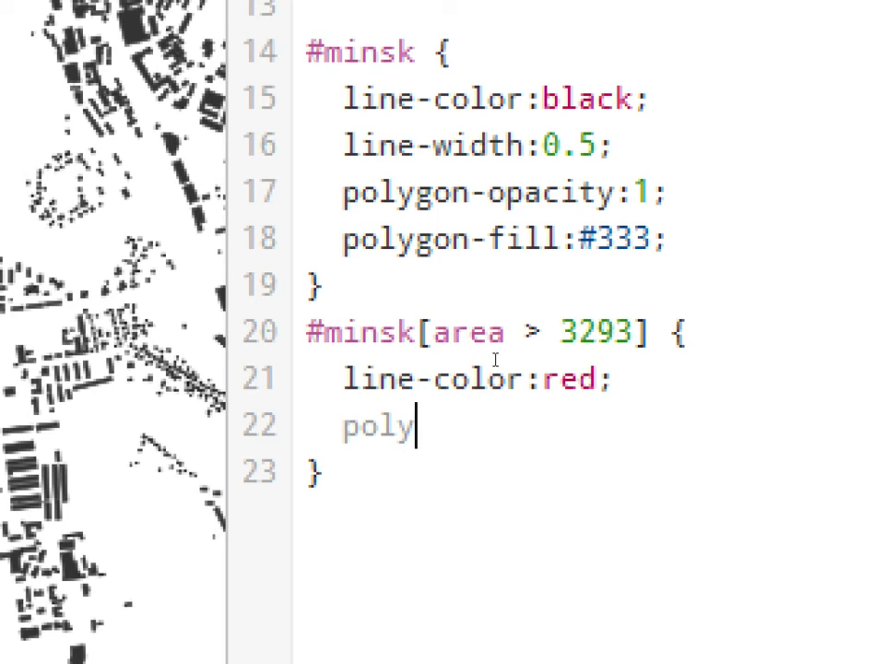
pyautogui.write('gon-fill: ')
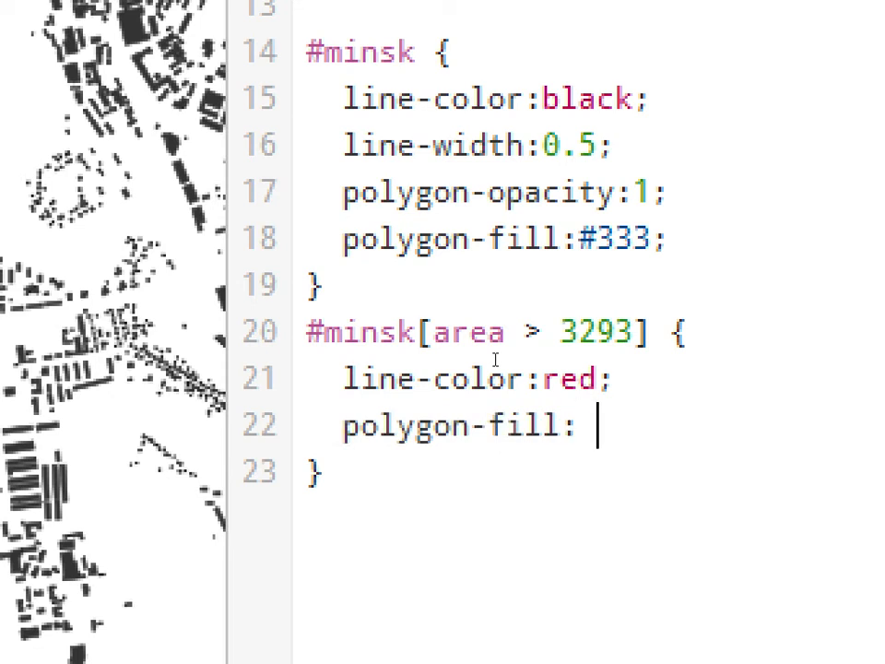
pyautogui.write('red;')
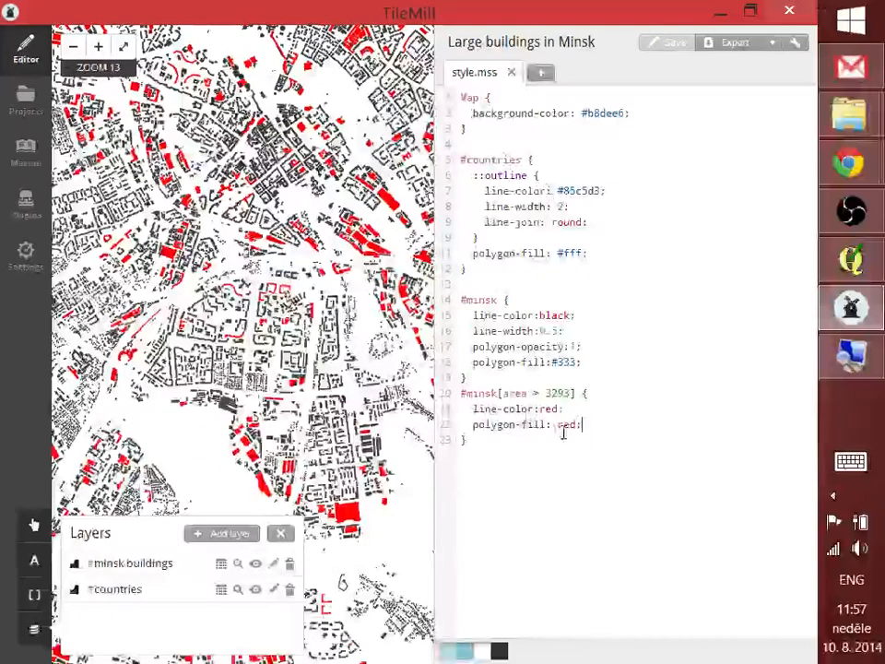
pyautogui.moveTo(249, 276); pyautogui.dragTo(313, 356)
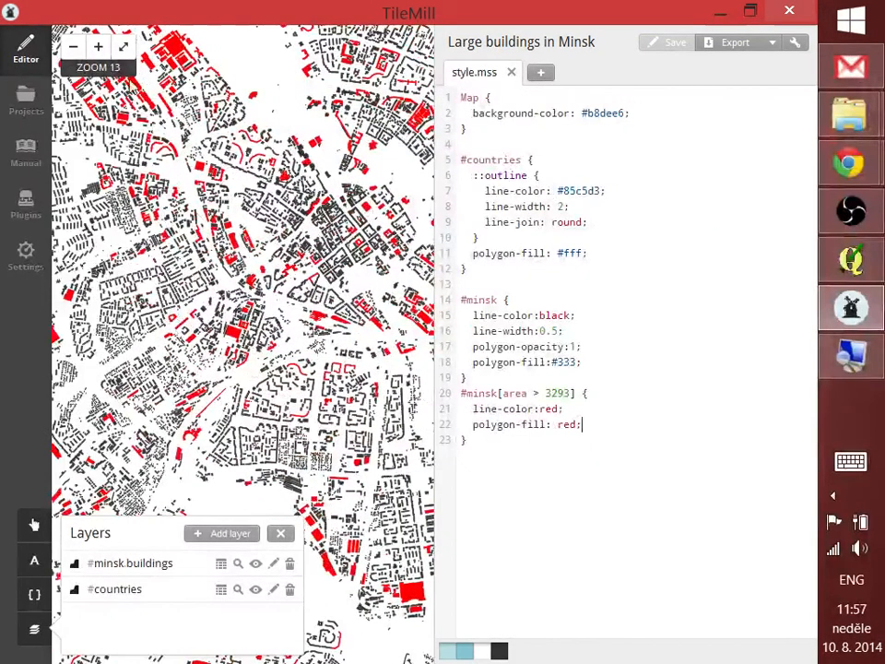
# - Set the line-color in the #minsk rule to #666
pyautogui.click(73, 46)
pyautogui.click(73, 46)
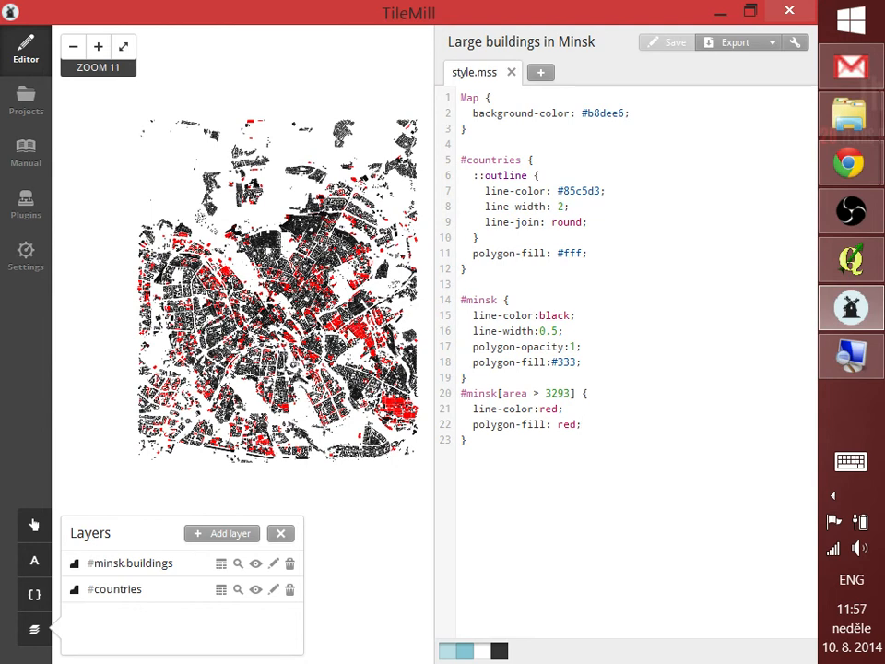
pyautogui.scroll(1, 336, 330)
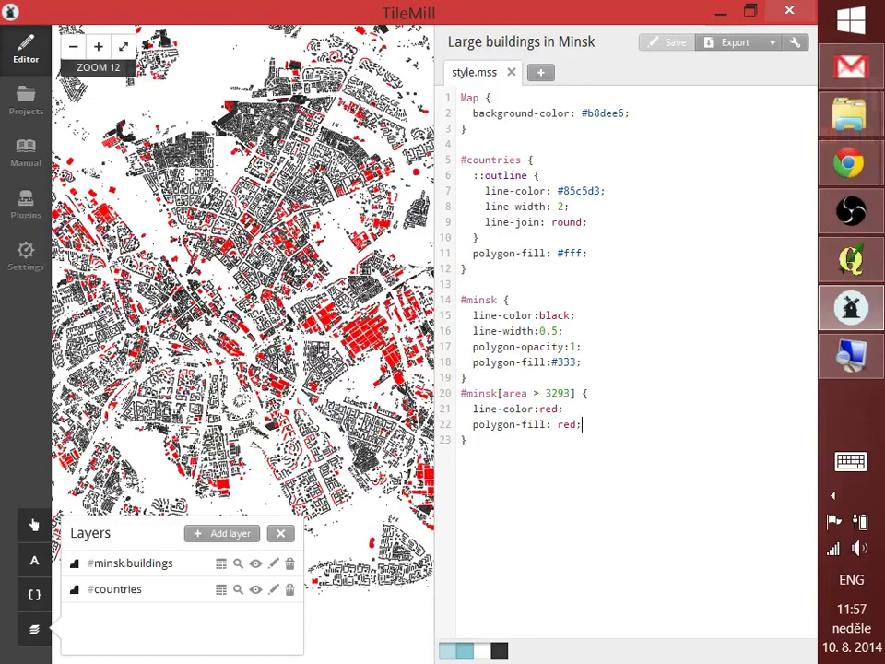
pyautogui.moveTo(279, 361); pyautogui.dragTo(284, 218)
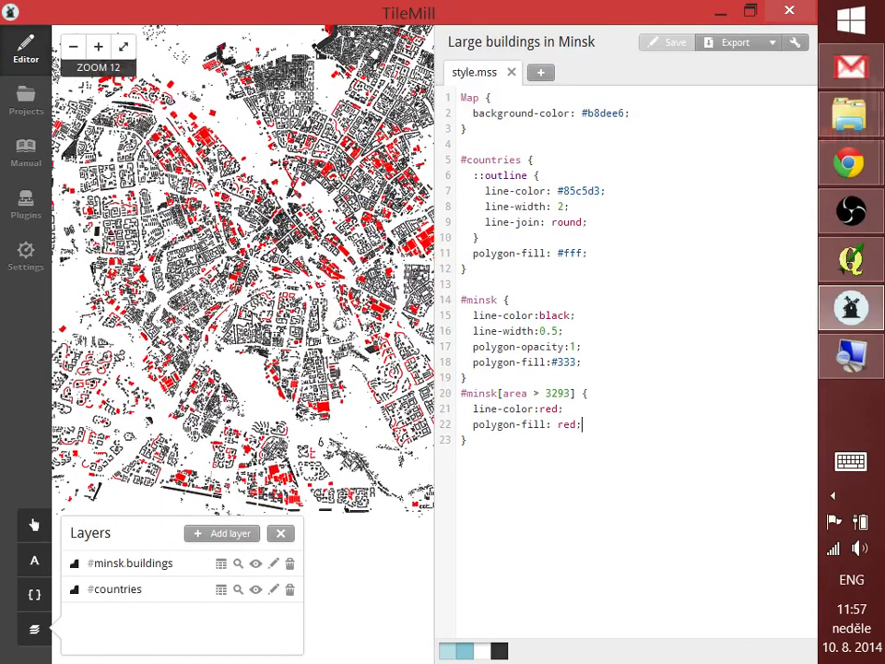
pyautogui.doubleClick(563, 314)
pyautogui.write('#')
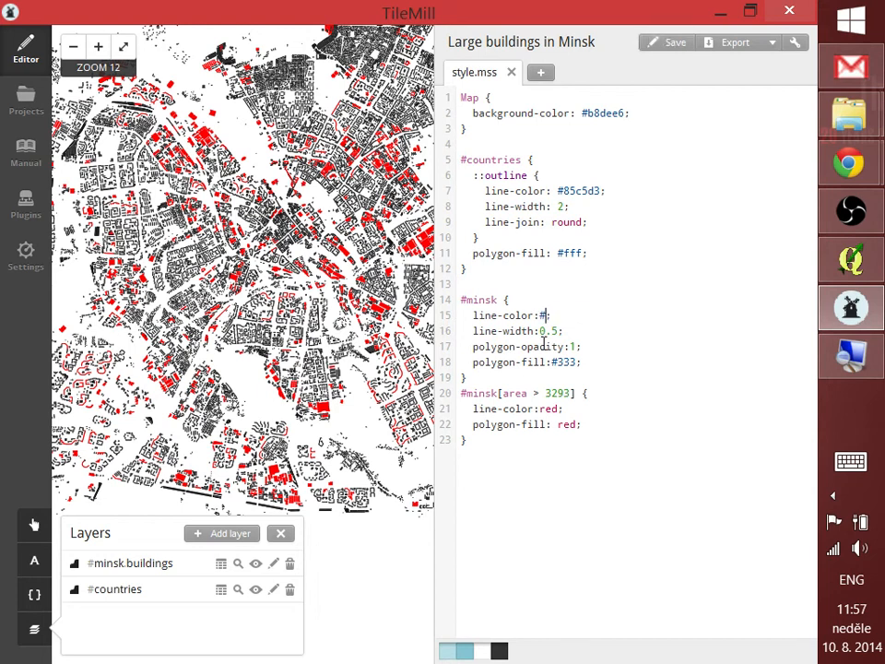
pyautogui.write('666')
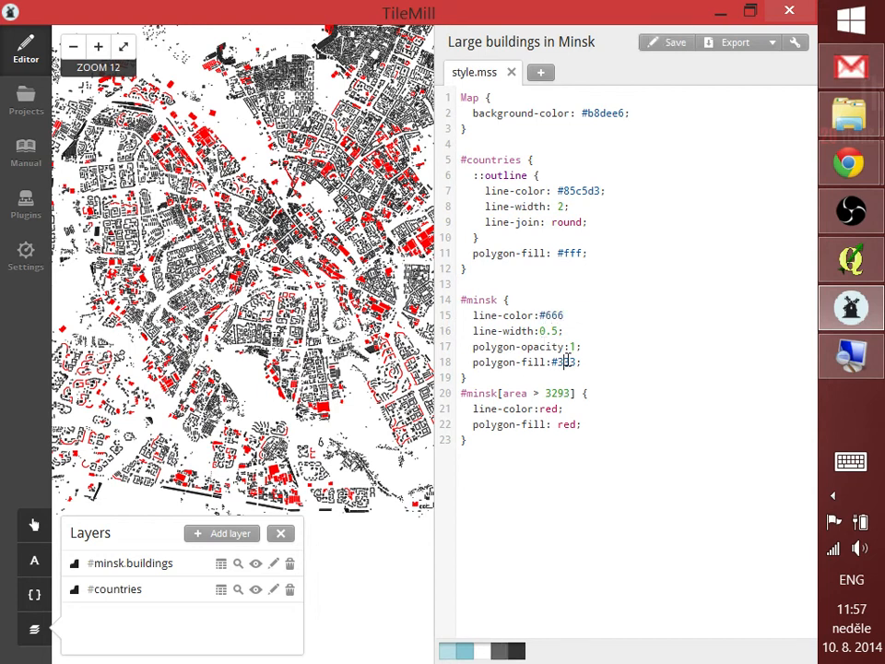
# - Set the #minsk rule's polygon-fill to #aaa, end its line-color line with a semicolon and save the project
pyautogui.doubleClick(566, 362)
pyautogui.write('aaa')
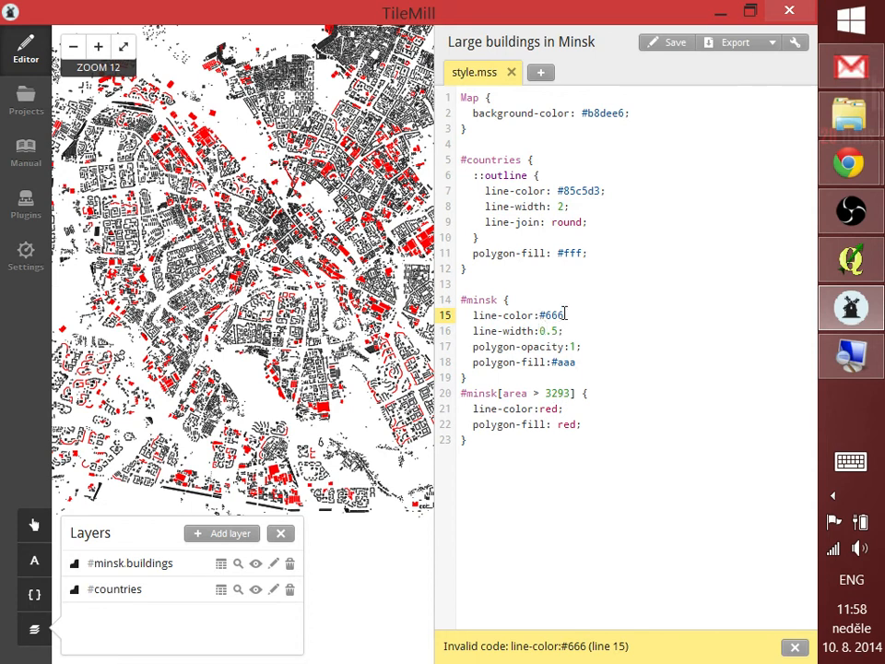
pyautogui.click(571, 314)
pyautogui.write(';')
pyautogui.hotkey('ctrl', 's')
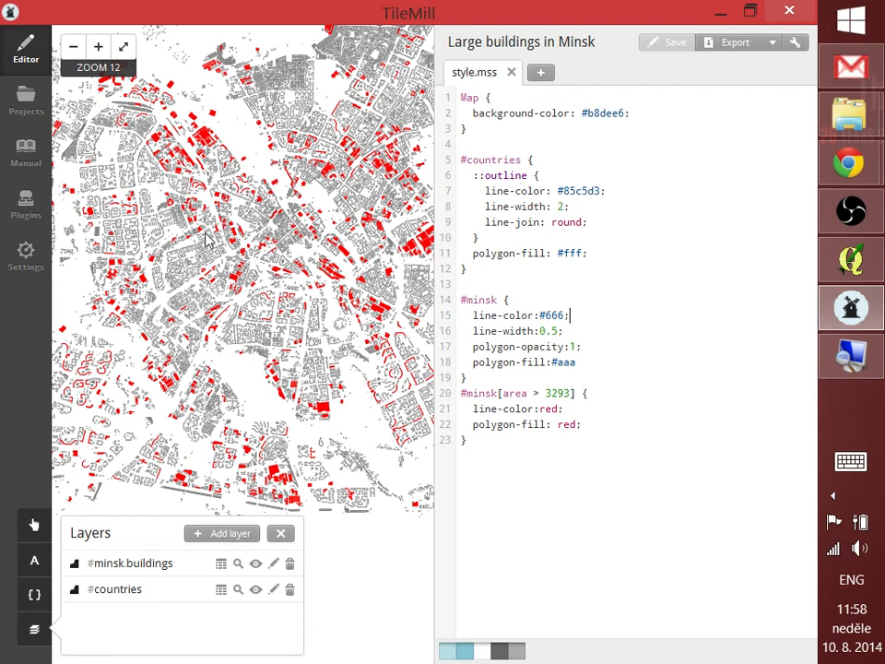
# - Look over the recoloured buildings across the city and end the #minsk rule's polygon-fill line with a semicolon
pyautogui.moveTo(155, 180); pyautogui.dragTo(350, 258)
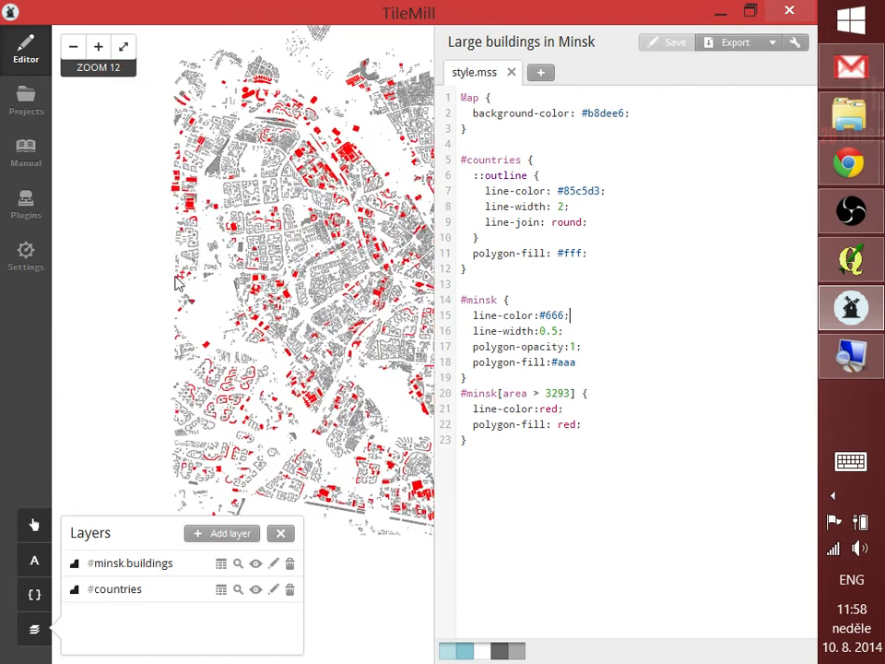
pyautogui.moveTo(260, 230); pyautogui.dragTo(157, 334)
pyautogui.moveTo(157, 387); pyautogui.dragTo(235, 267)
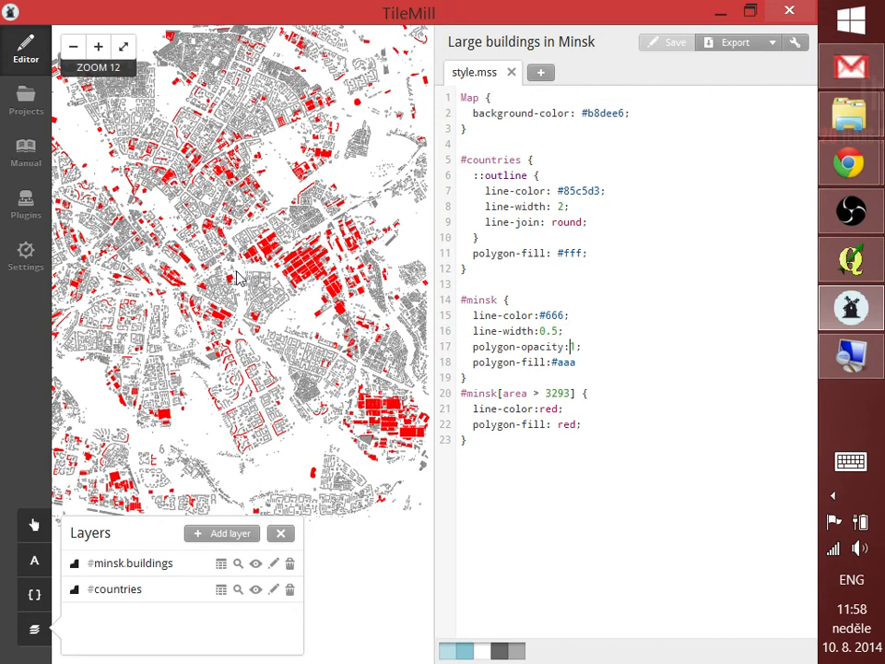
pyautogui.press('Down')
pyautogui.write(';')
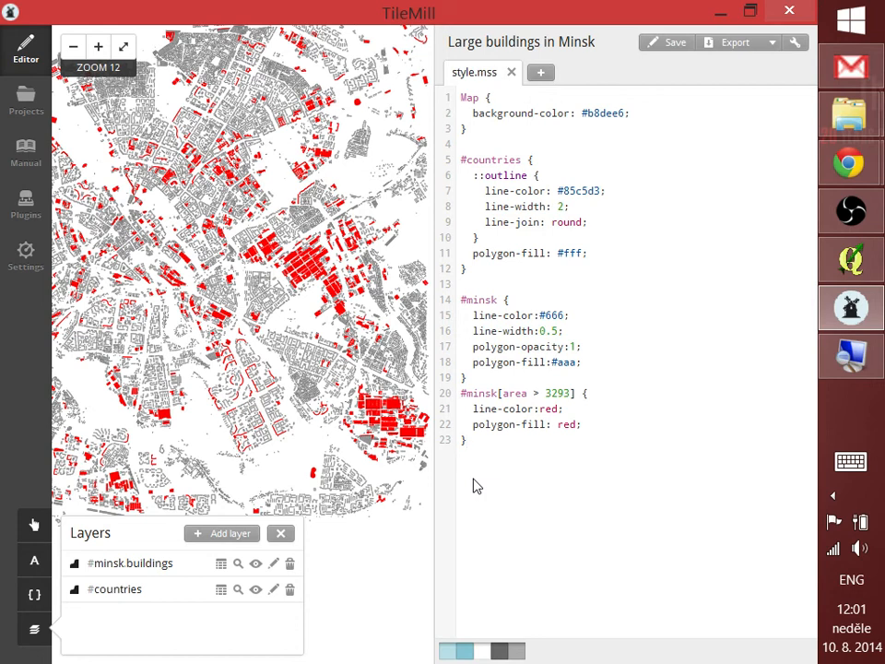
pyautogui.click(476, 485)
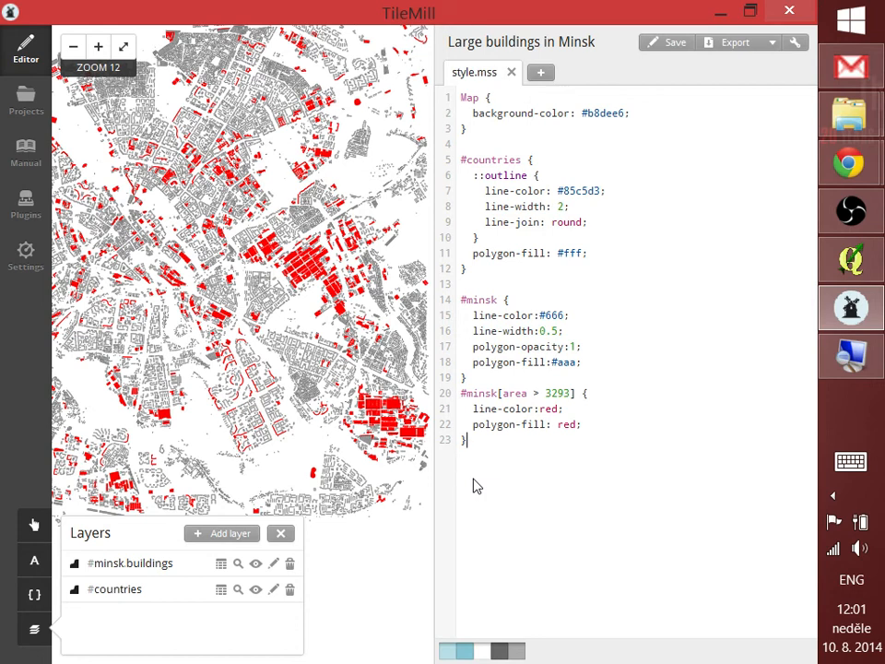
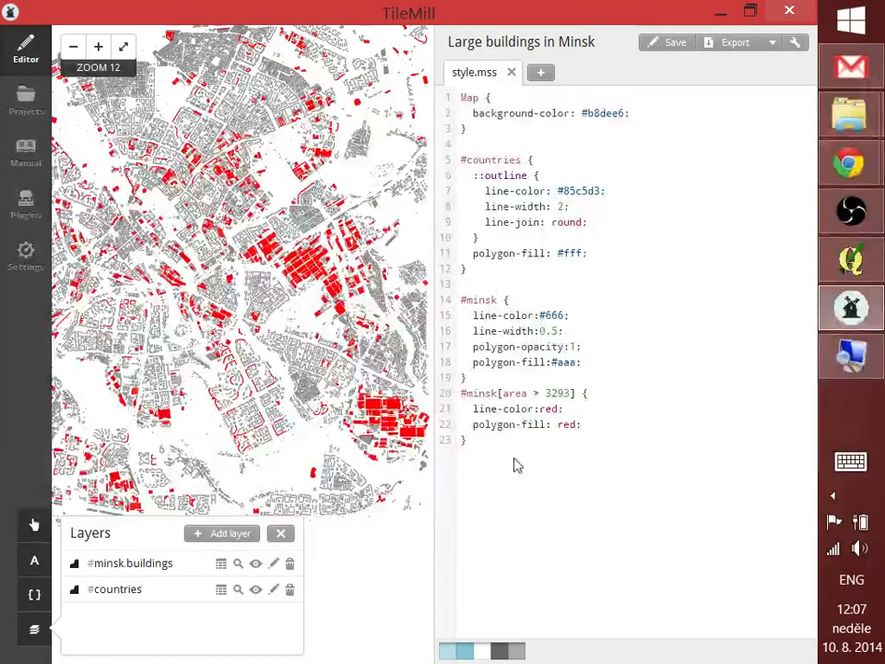
# - Duplicate the #minsk[area > 3293] rule directly below the #minsk rule, with blank lines separating the rules
pyautogui.moveTo(517, 465); pyautogui.dragTo(520, 384)
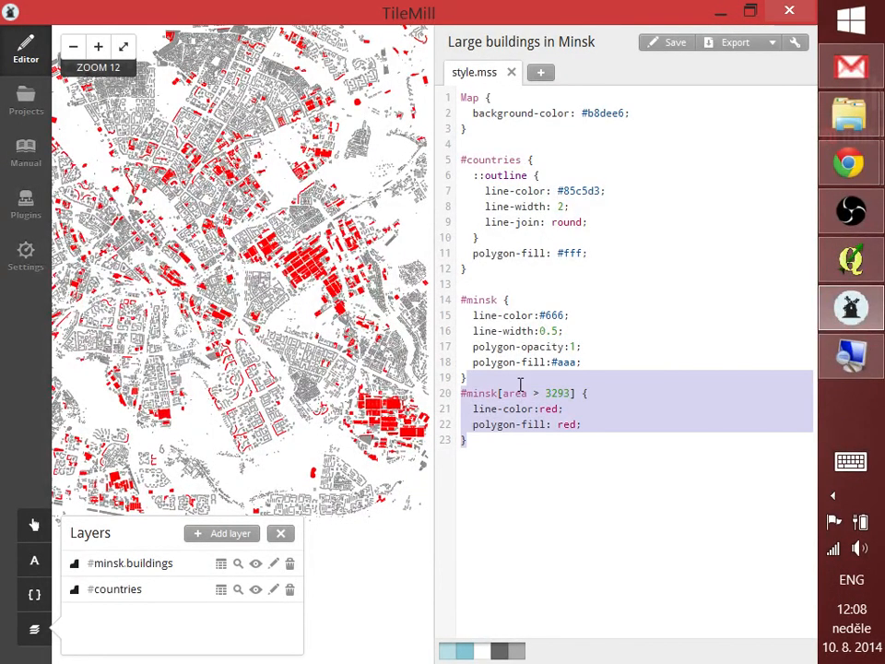
pyautogui.hotkey('ctrl', 'c')
pyautogui.click(518, 378)
pyautogui.press('Return')
pyautogui.hotkey('ctrl', 'v')
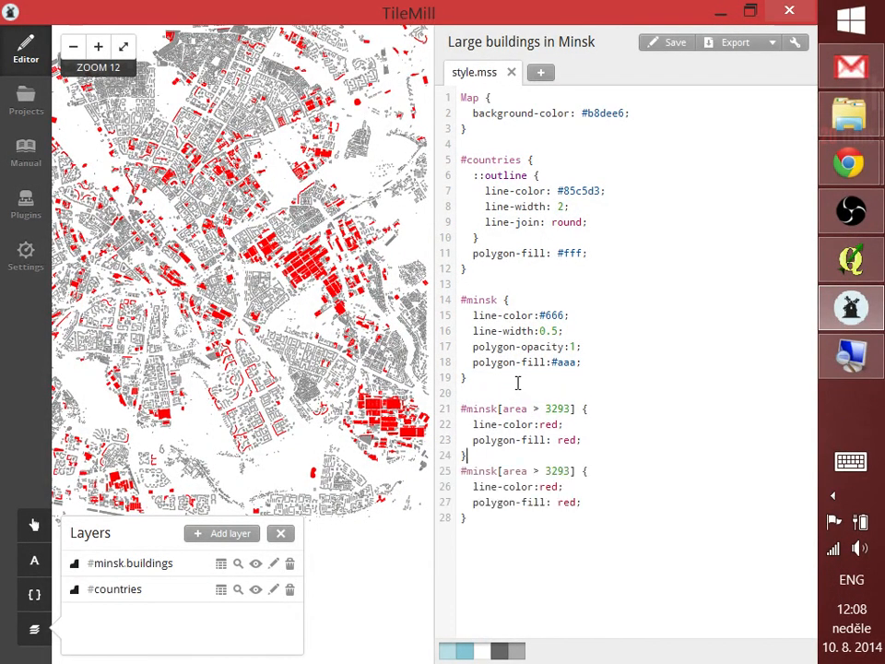
pyautogui.press('Return')
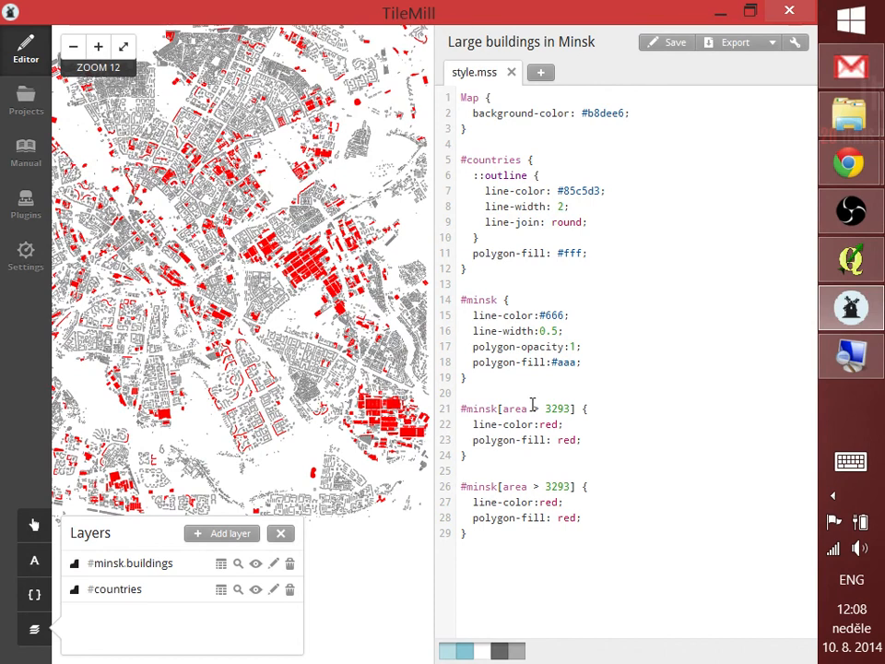
# - Set the area threshold in the upper #minsk[area > 3293] selector to 2000 and restore its opening brace
pyautogui.doubleClick(550, 408)
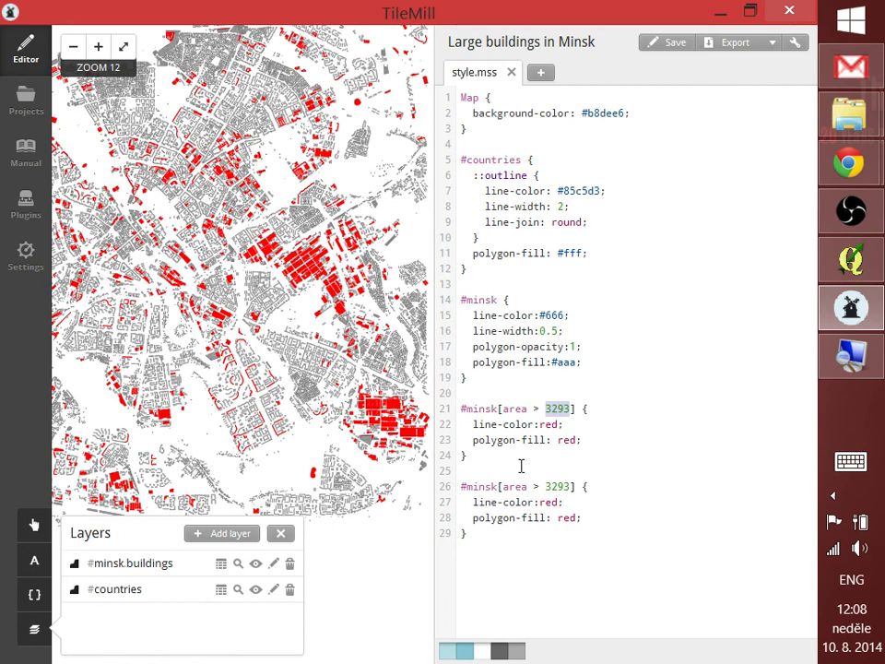
pyautogui.write('2000')
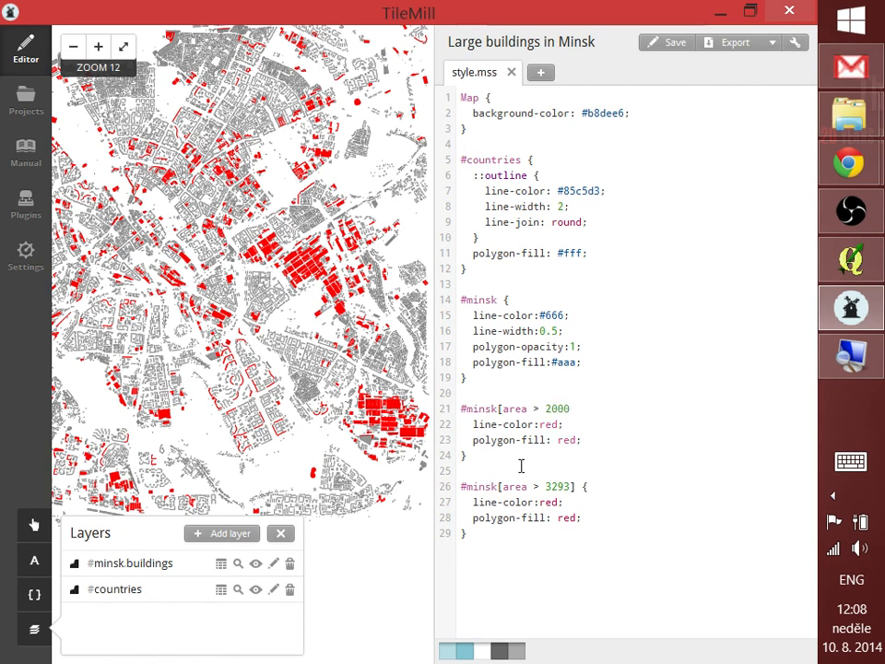
pyautogui.hotkey('alt', 'shift')
pyautogui.write(') /')
pyautogui.hotkey('alt', 'shift')
pyautogui.press('BackSpace')
pyautogui.write('{')
# - Set the line-color and polygon-fill of the area > 2000 rule to yellow and save the project
pyautogui.moveTo(539, 424); pyautogui.dragTo(563, 424)
pyautogui.write('yellow')
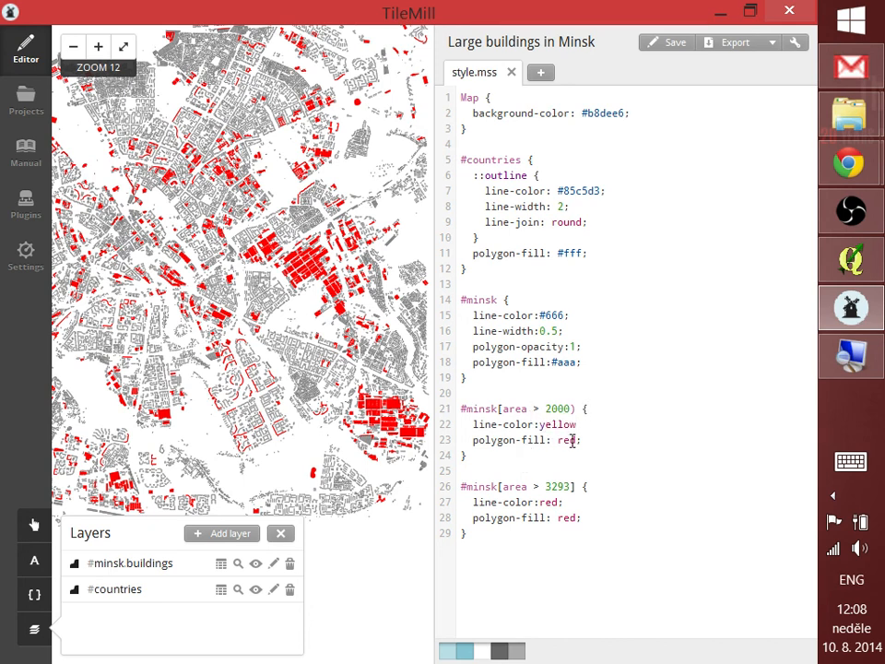
pyautogui.moveTo(581, 441); pyautogui.dragTo(558, 441)
pyautogui.write('yellow;')
pyautogui.click(590, 426)
pyautogui.write(';')
pyautogui.hotkey('ctrl', 's')
pyautogui.press('Escape')
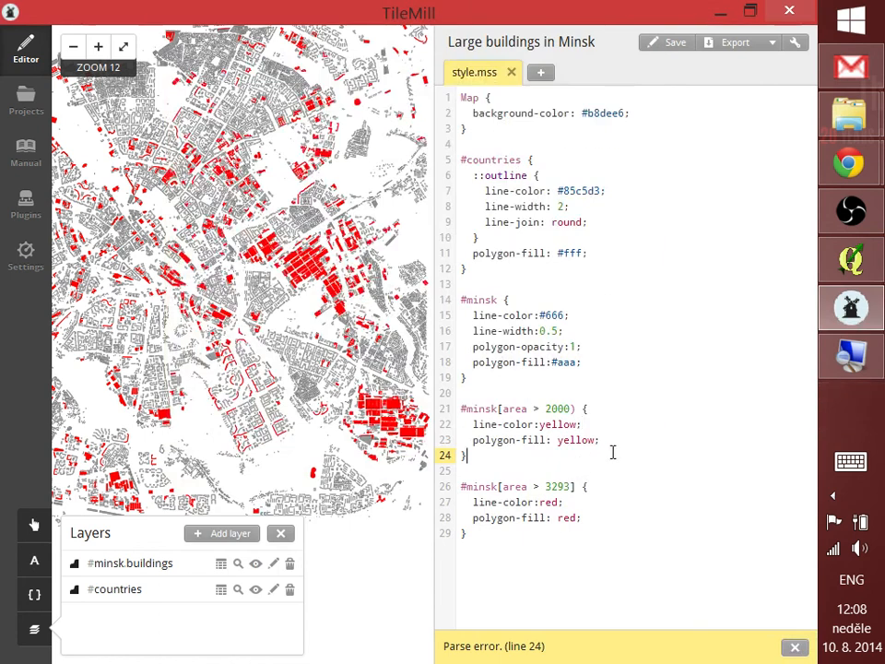
# - Correct the yellow rule's selector to #minsk[area > 2000] with a closing square bracket and an opening brace
pyautogui.press('Up')
pyautogui.press('BackSpace')
pyautogui.press('BackSpace')
pyautogui.write(']')
pyautogui.press('Delete')
pyautogui.hotkey('alt', 'shift')
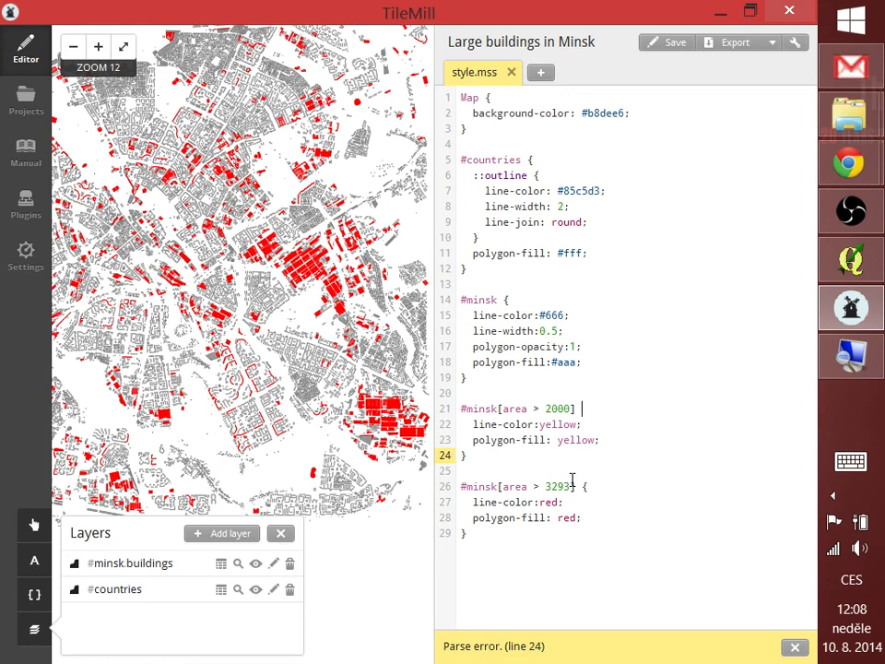
pyautogui.hotkey('alt', 'shift')
pyautogui.write('{')
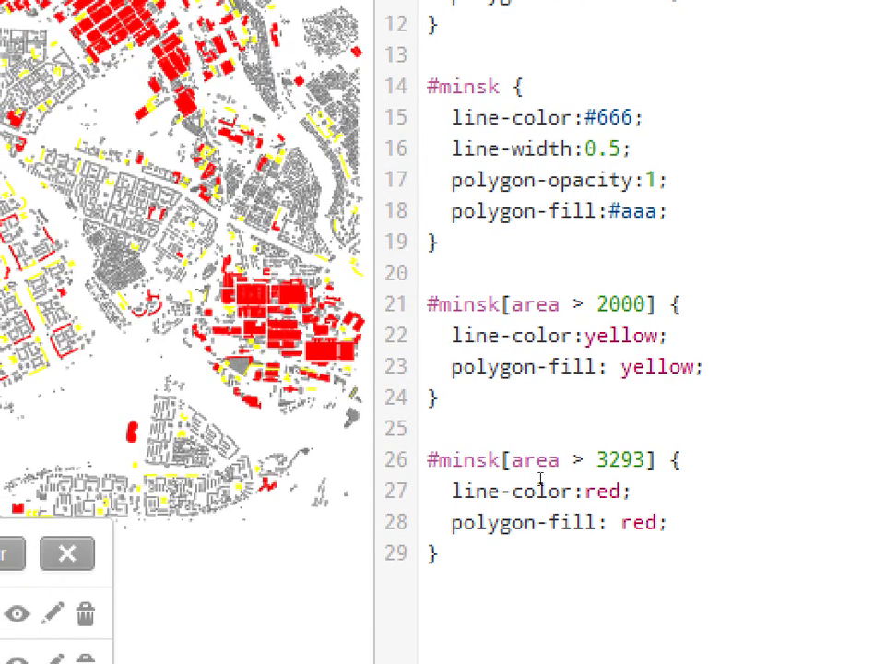
# - Highlight the red #minsk[area > 3293] rule and the yellow #minsk[area > 2000] rule one after the other to compare them
pyautogui.click(513, 554)
pyautogui.moveTo(522, 563); pyautogui.dragTo(506, 476)
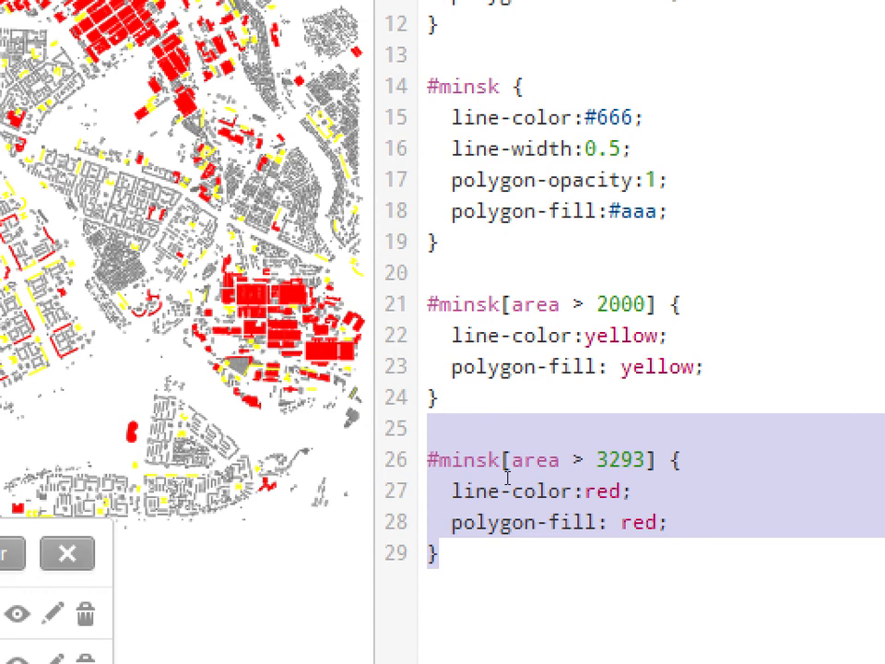
pyautogui.click(530, 397)
pyautogui.press('Up')
pyautogui.press('Up')
pyautogui.press('Up')
pyautogui.press('Up')
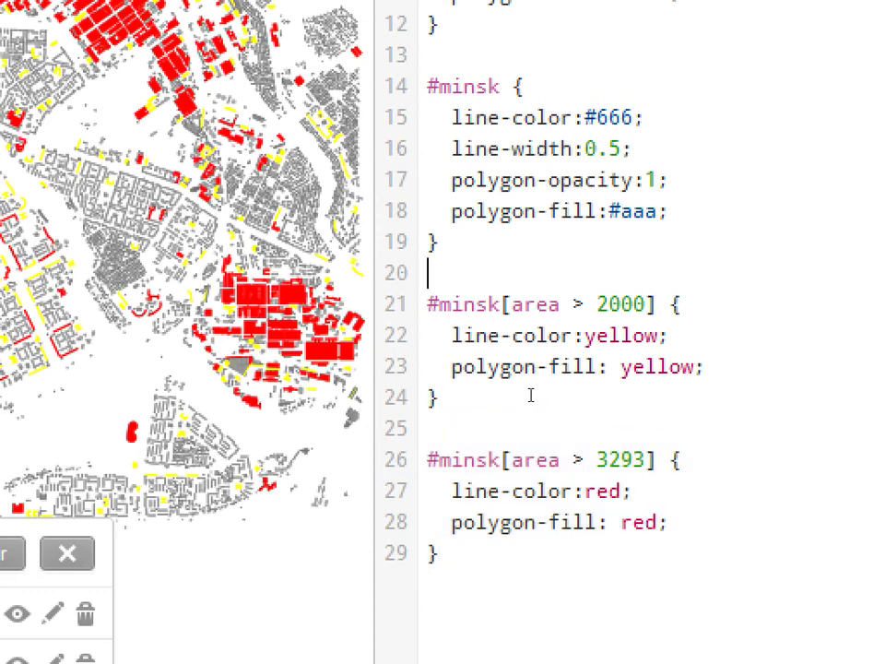
pyautogui.hotkey('shift', 'Down')
pyautogui.hotkey('shift', 'Down')
pyautogui.hotkey('shift', 'Down')
pyautogui.hotkey('shift', 'Down')
pyautogui.hotkey('shift', 'Down')
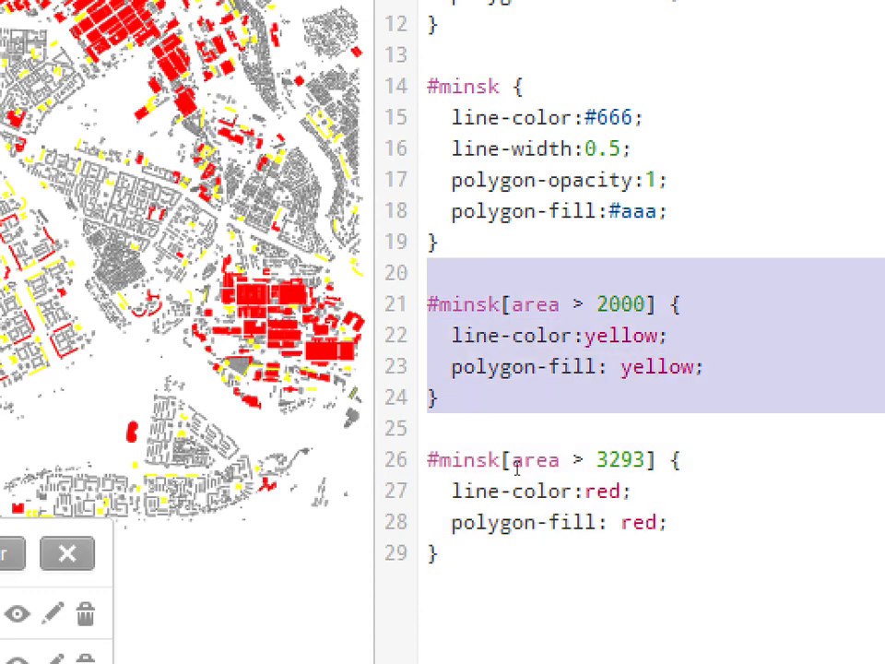
# - Remove the #minsk[area > 3293] rule to view the map with only the yellow rule, and undo the removal
pyautogui.press('Right')
pyautogui.keyDown('shift'); pyautogui.click(517, 572); pyautogui.keyUp('shift')
pyautogui.press('BackSpace')
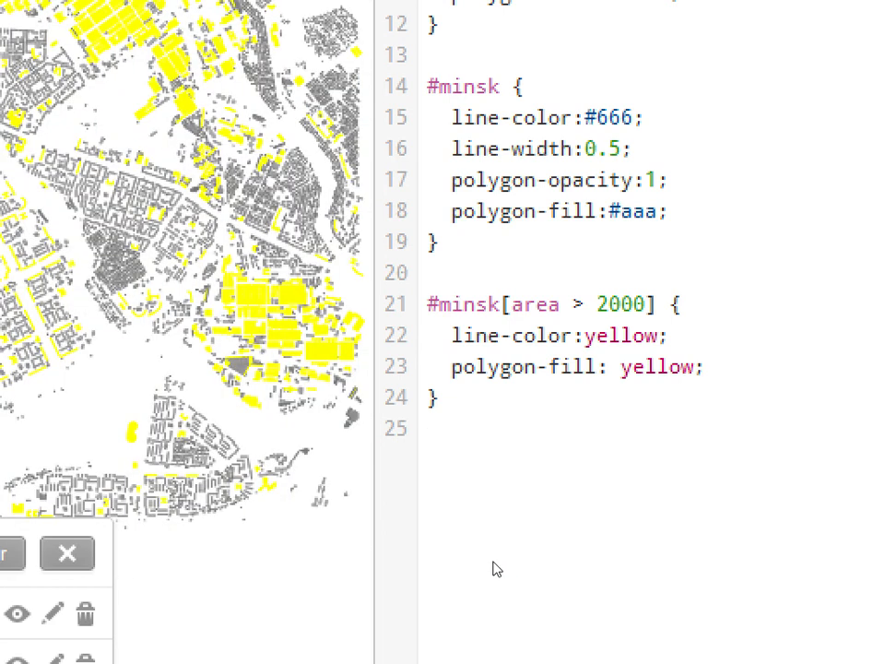
pyautogui.hotkey('ctrl', 'z')
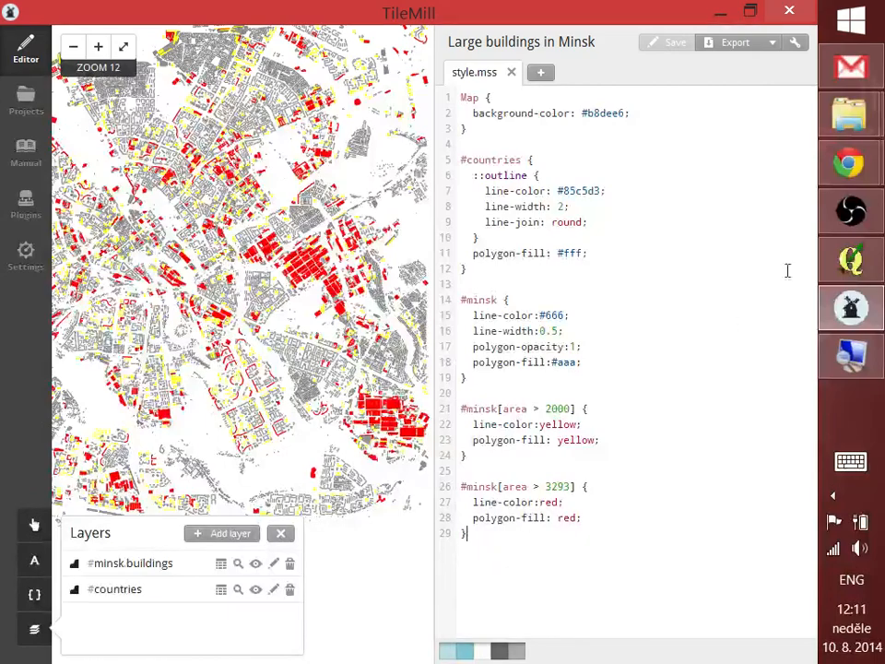
pyautogui.click(738, 198)
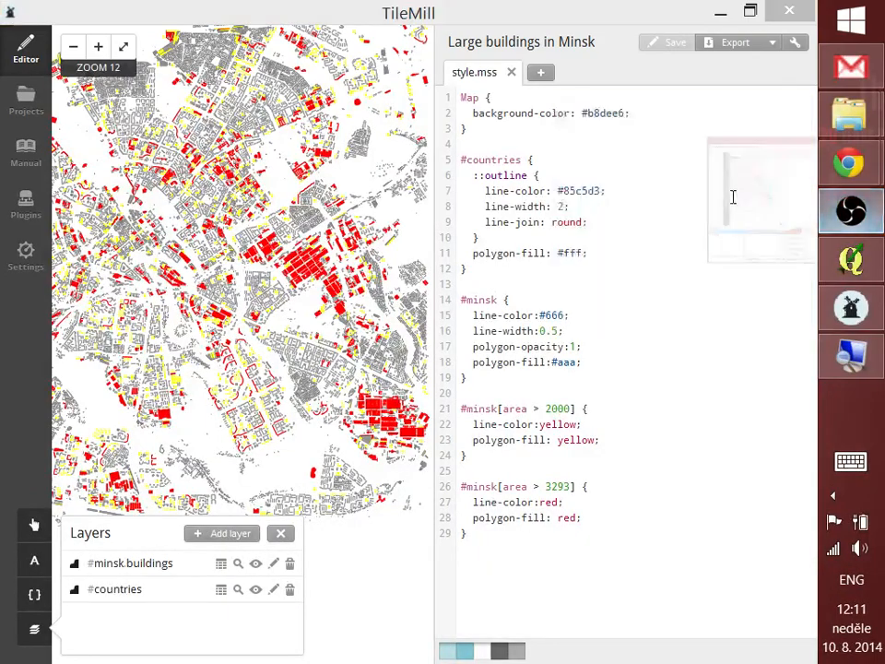
pyautogui.click(551, 10)
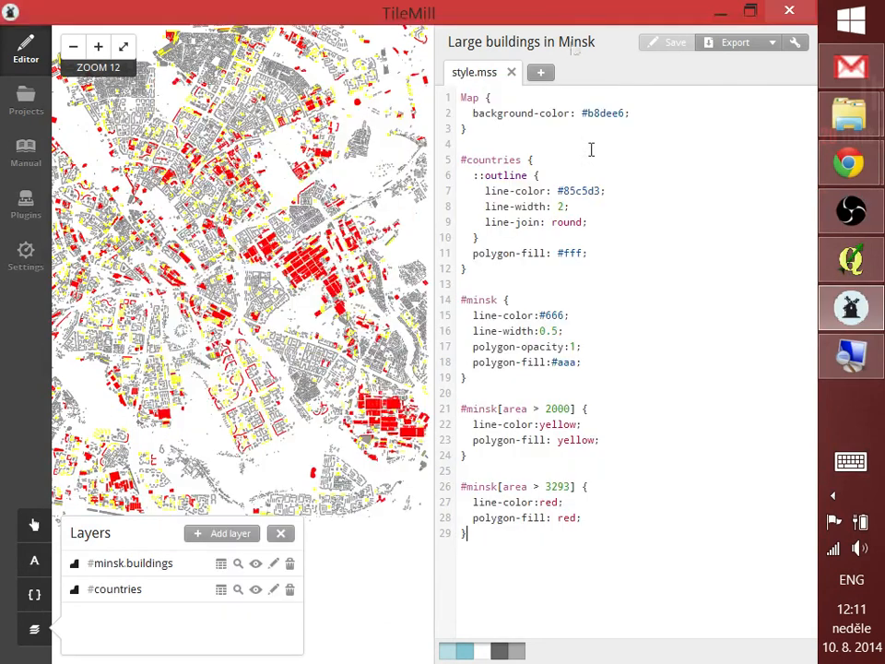